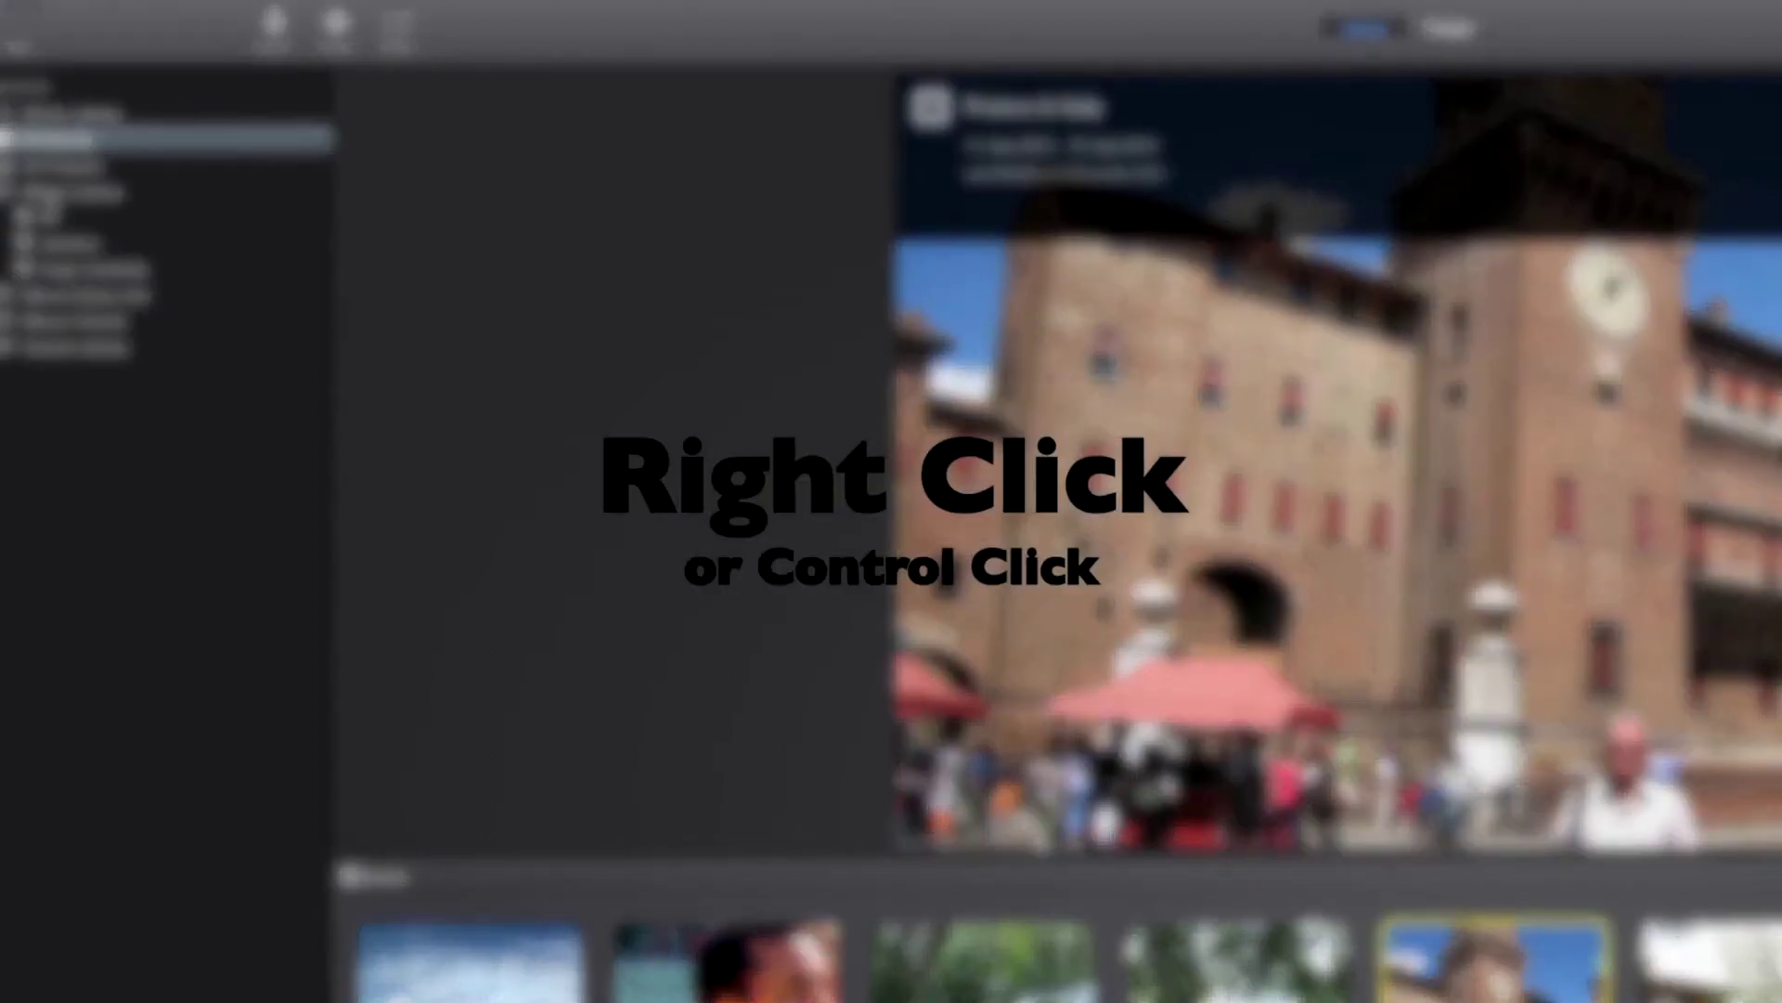
Step: Create a new event named 'Sample Edit' in the iMovie Library and start importing media into it
right_click(48, 191)
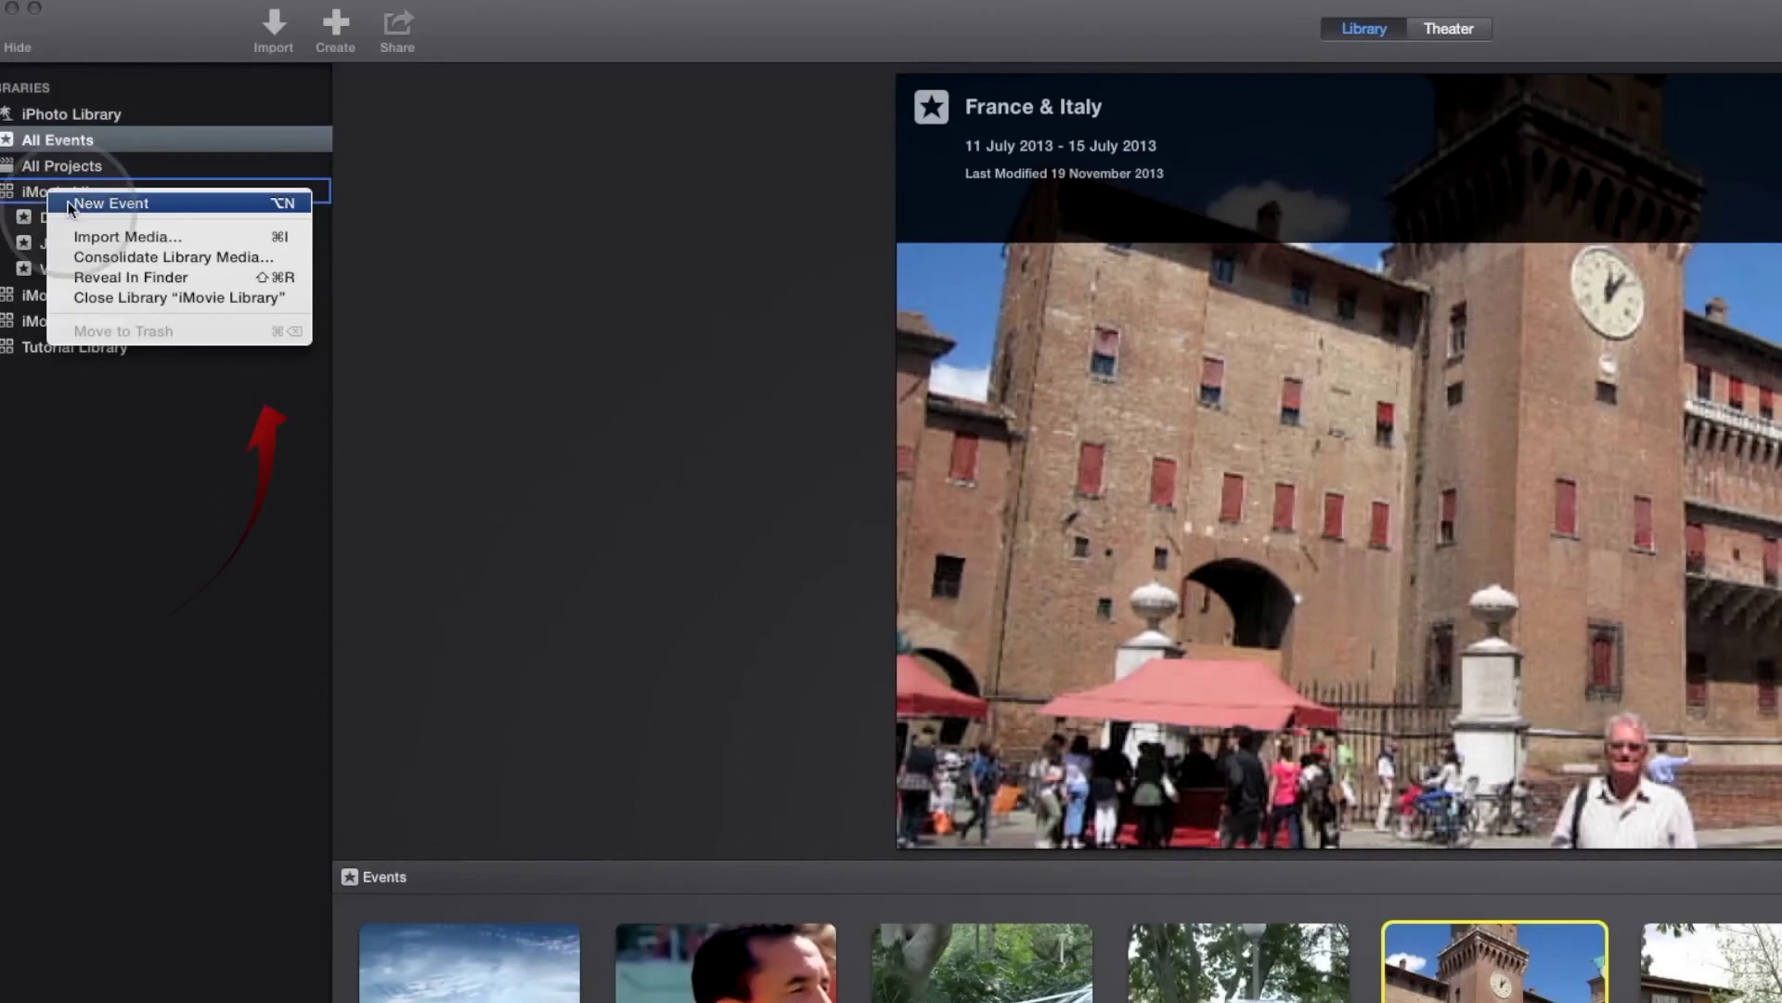
click(91, 204)
text(Sa)
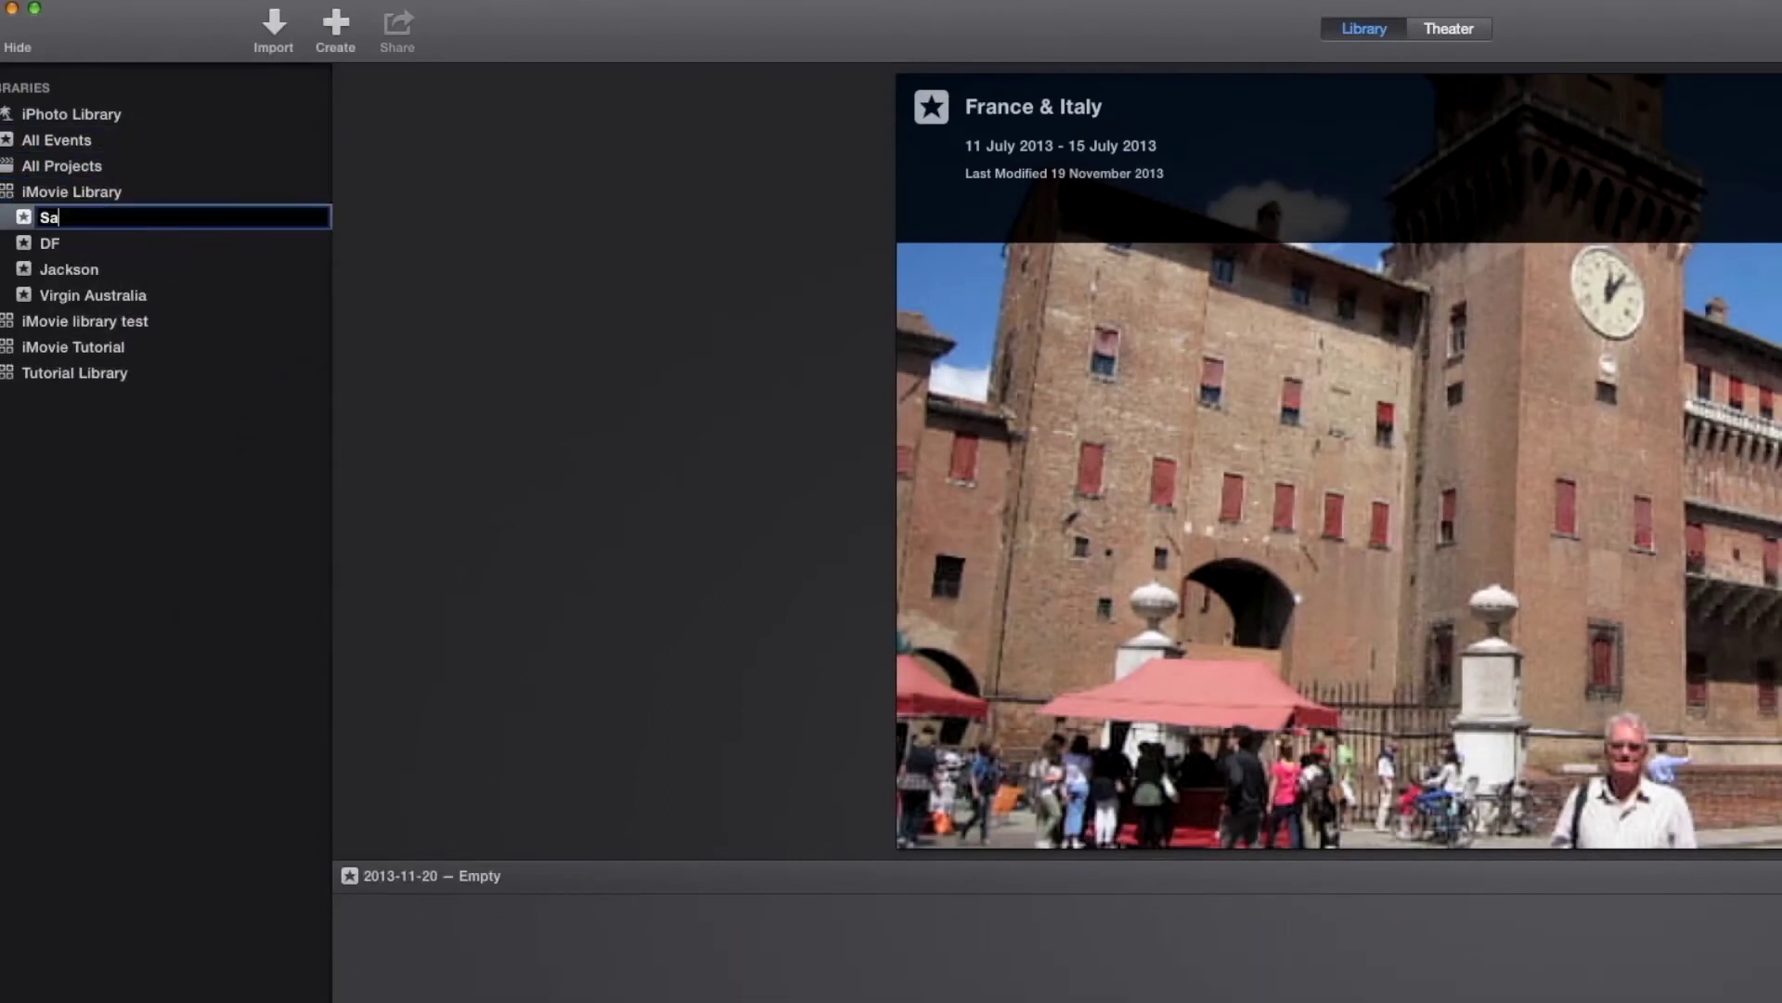
text(mple Edit)
key(Return)
right_click(53, 267)
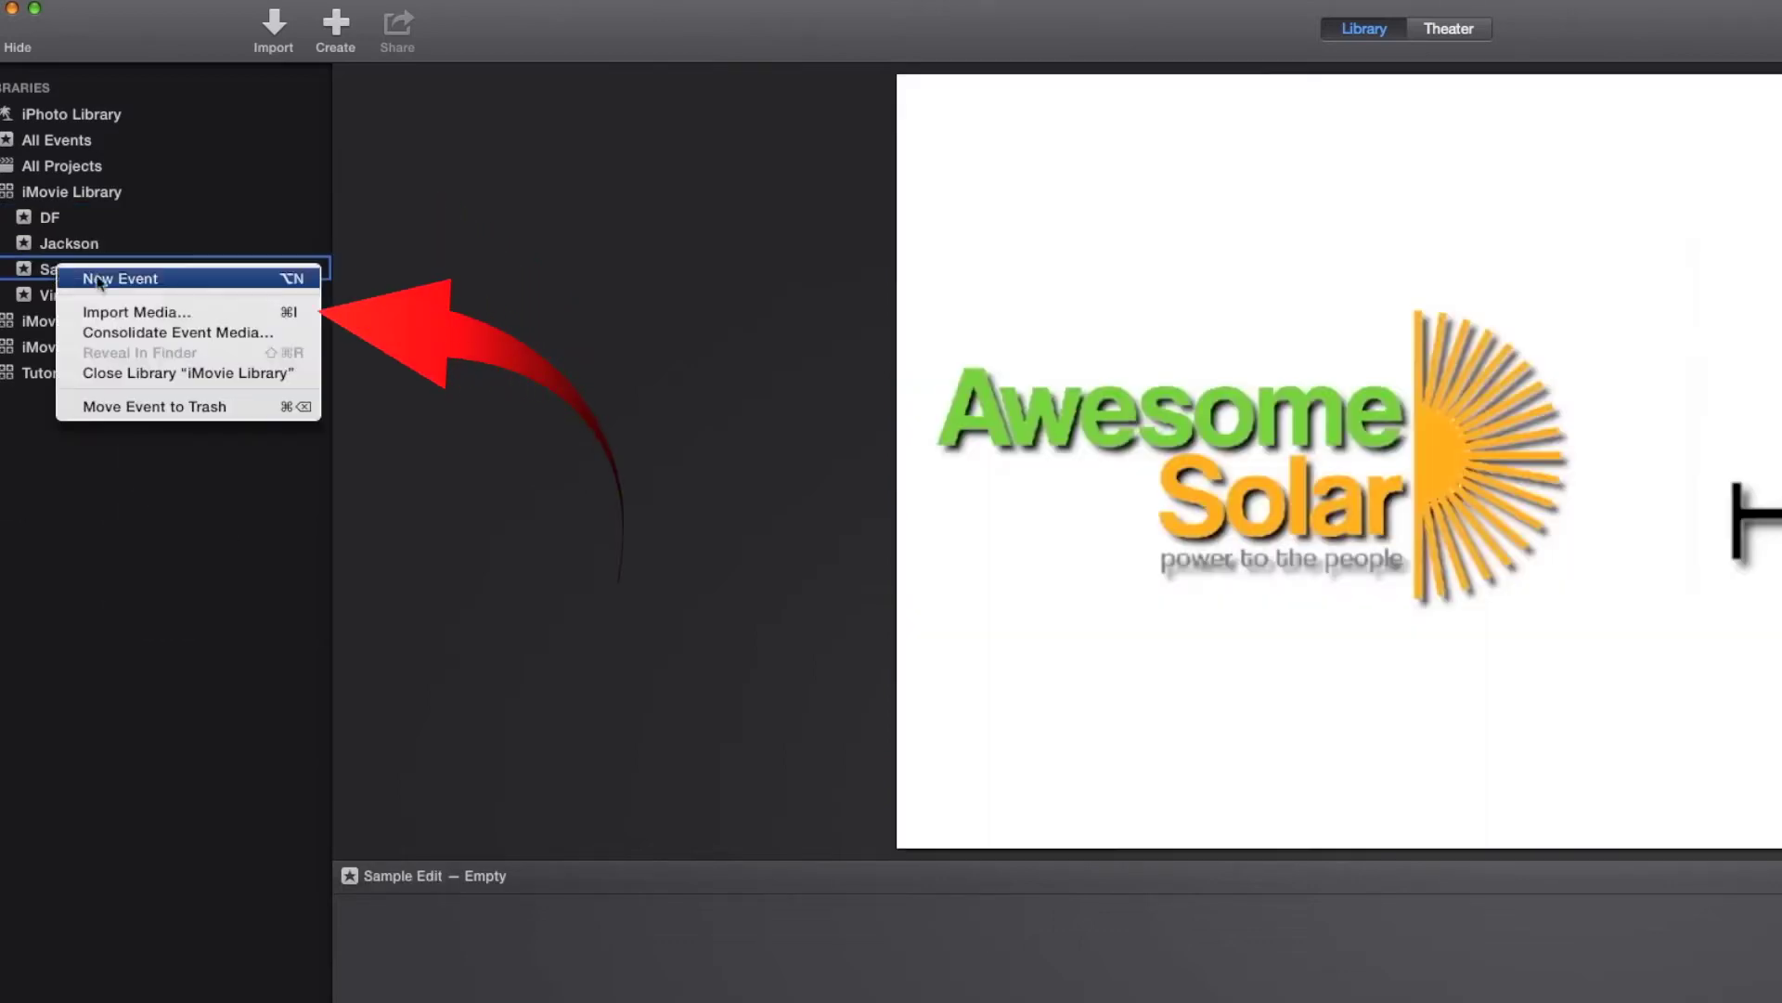
click(165, 316)
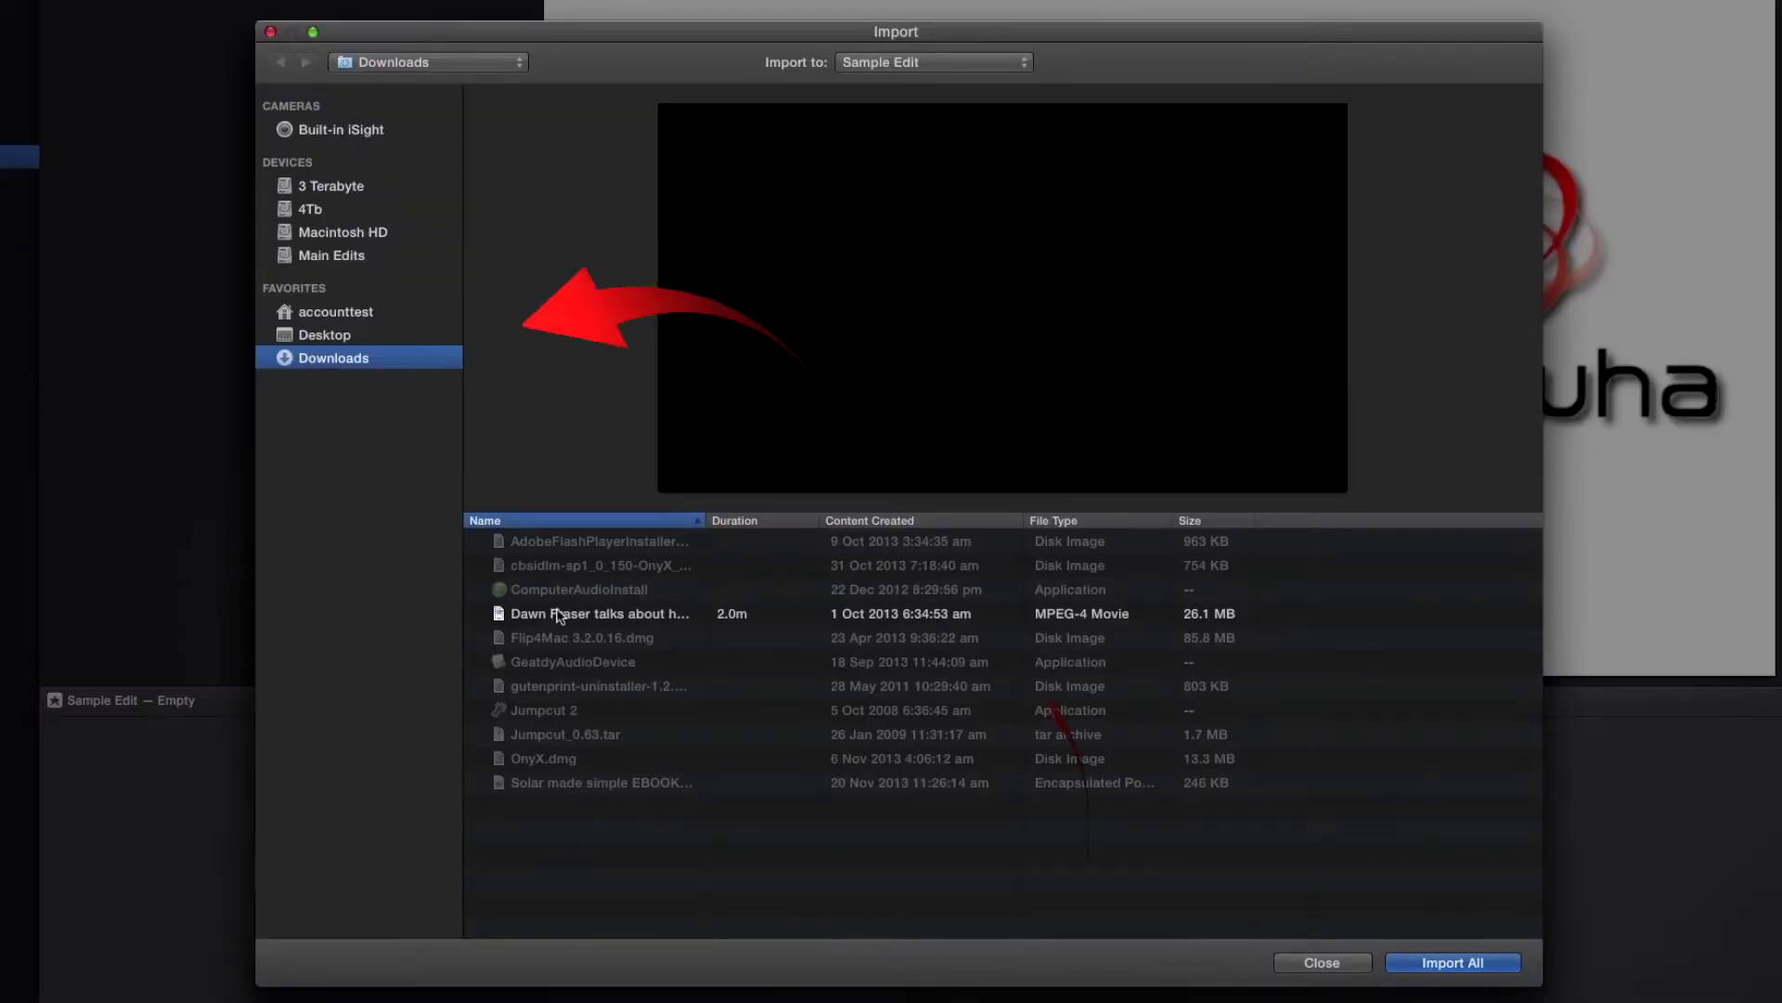
Step: Import only the 2-minute MPEG-4 interview movie from Downloads into Sample Edit
click(559, 614)
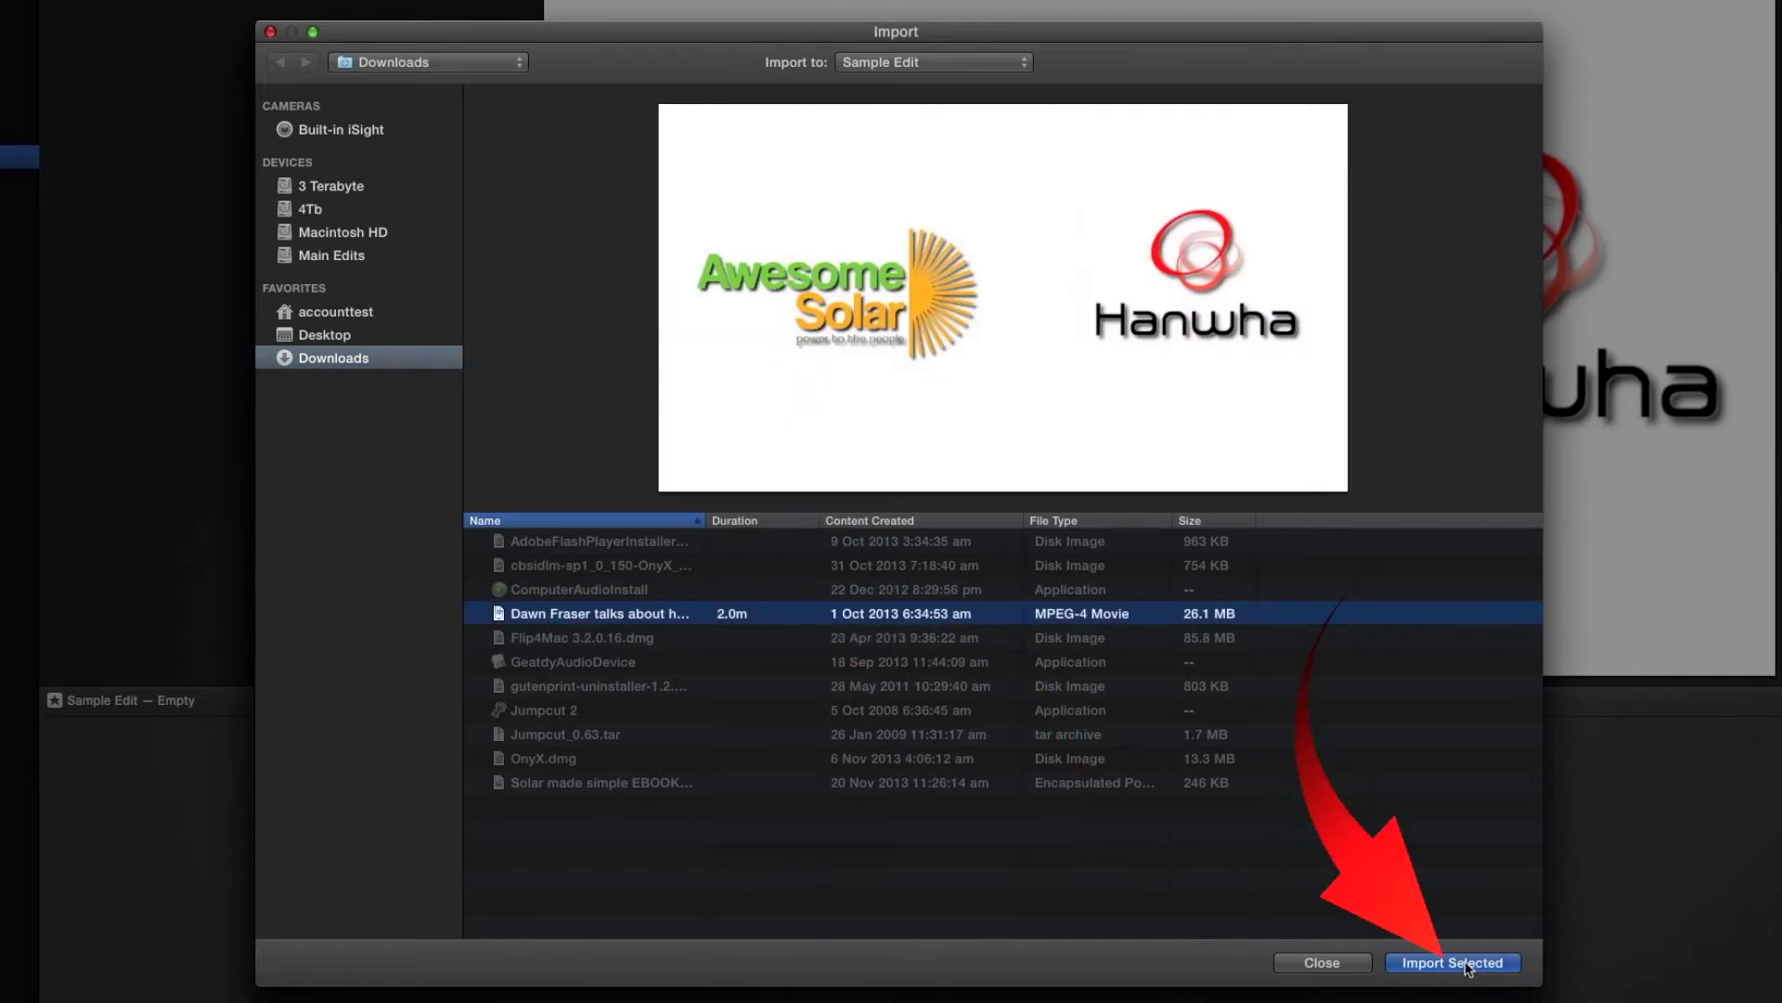
click(1468, 965)
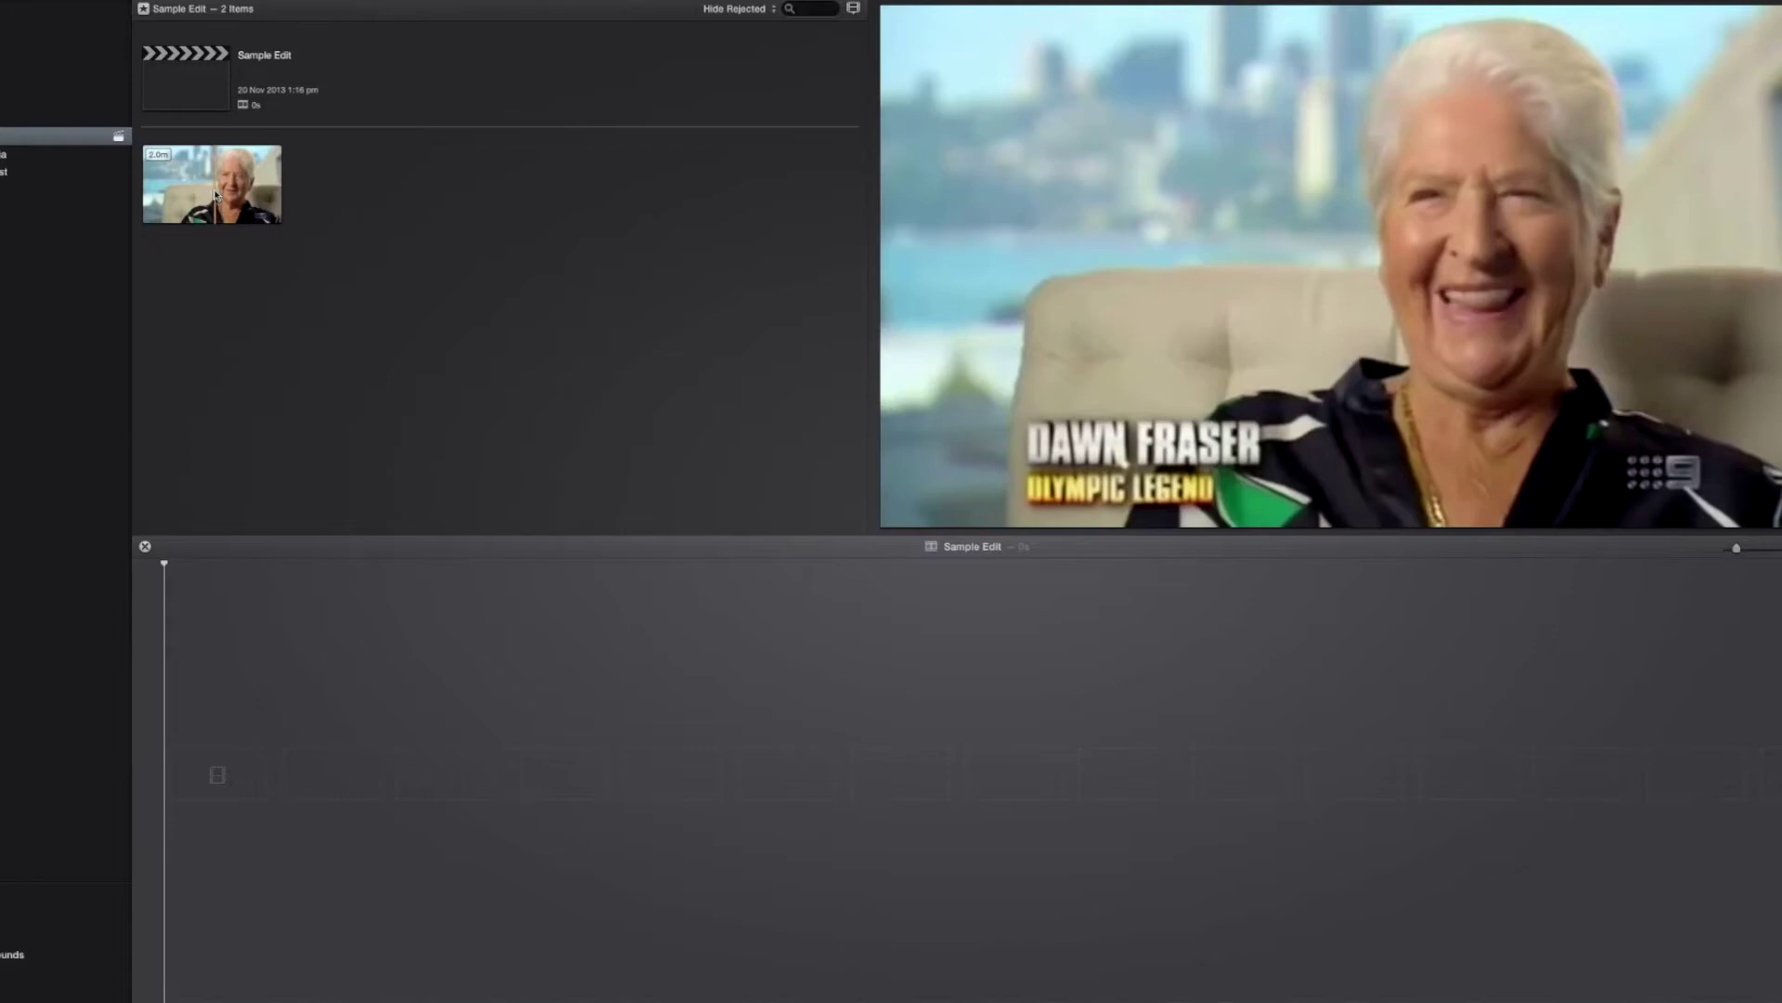
Step: Append the interview clip to the Sample Edit timeline (2m 3s) and zoom the timeline in
click(215, 194)
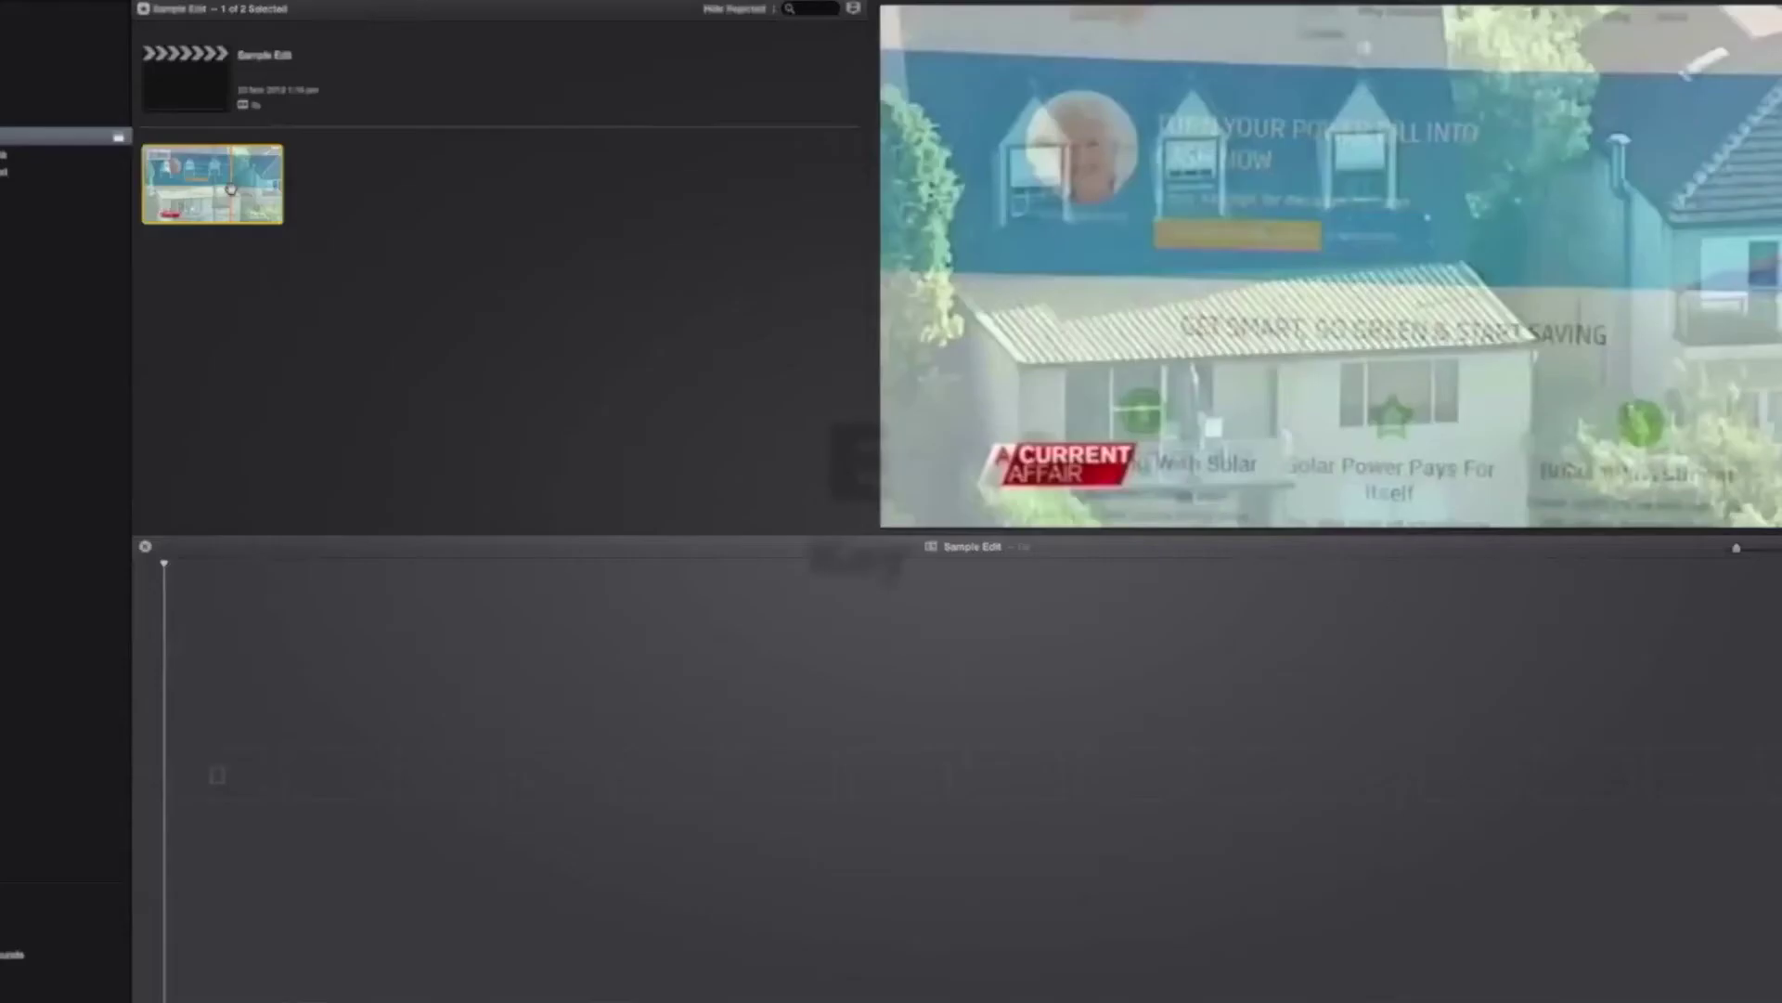
key(e)
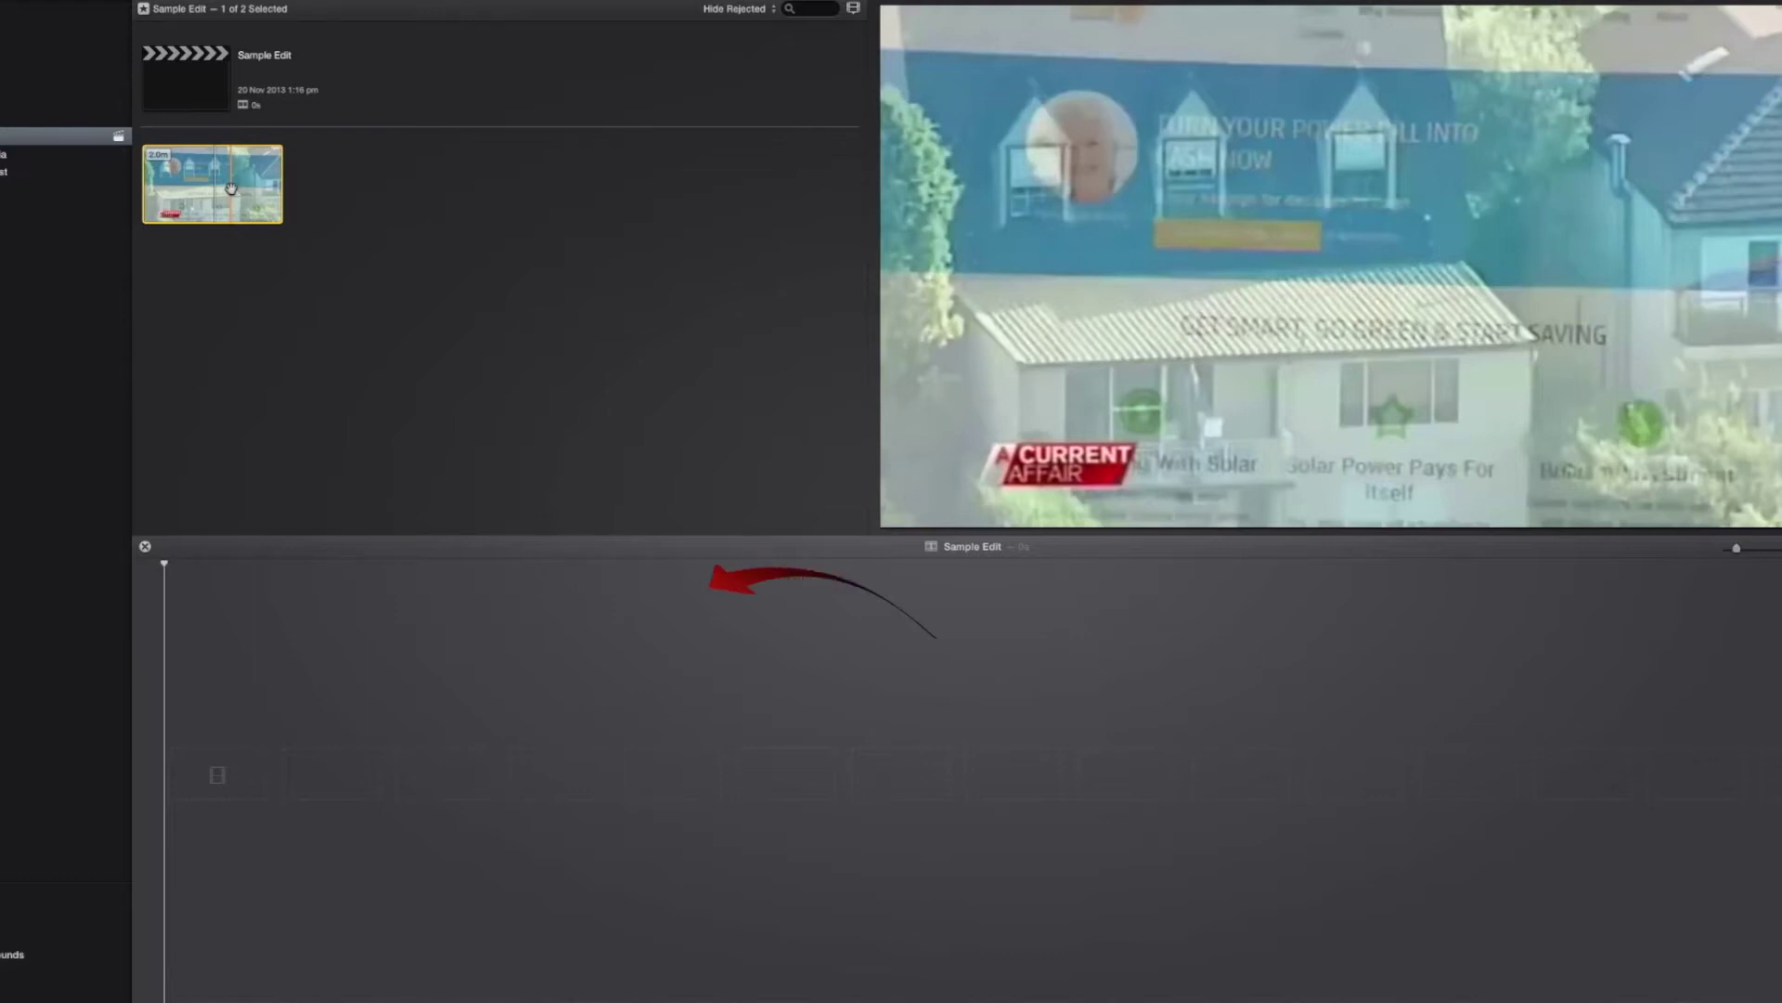
key(e)
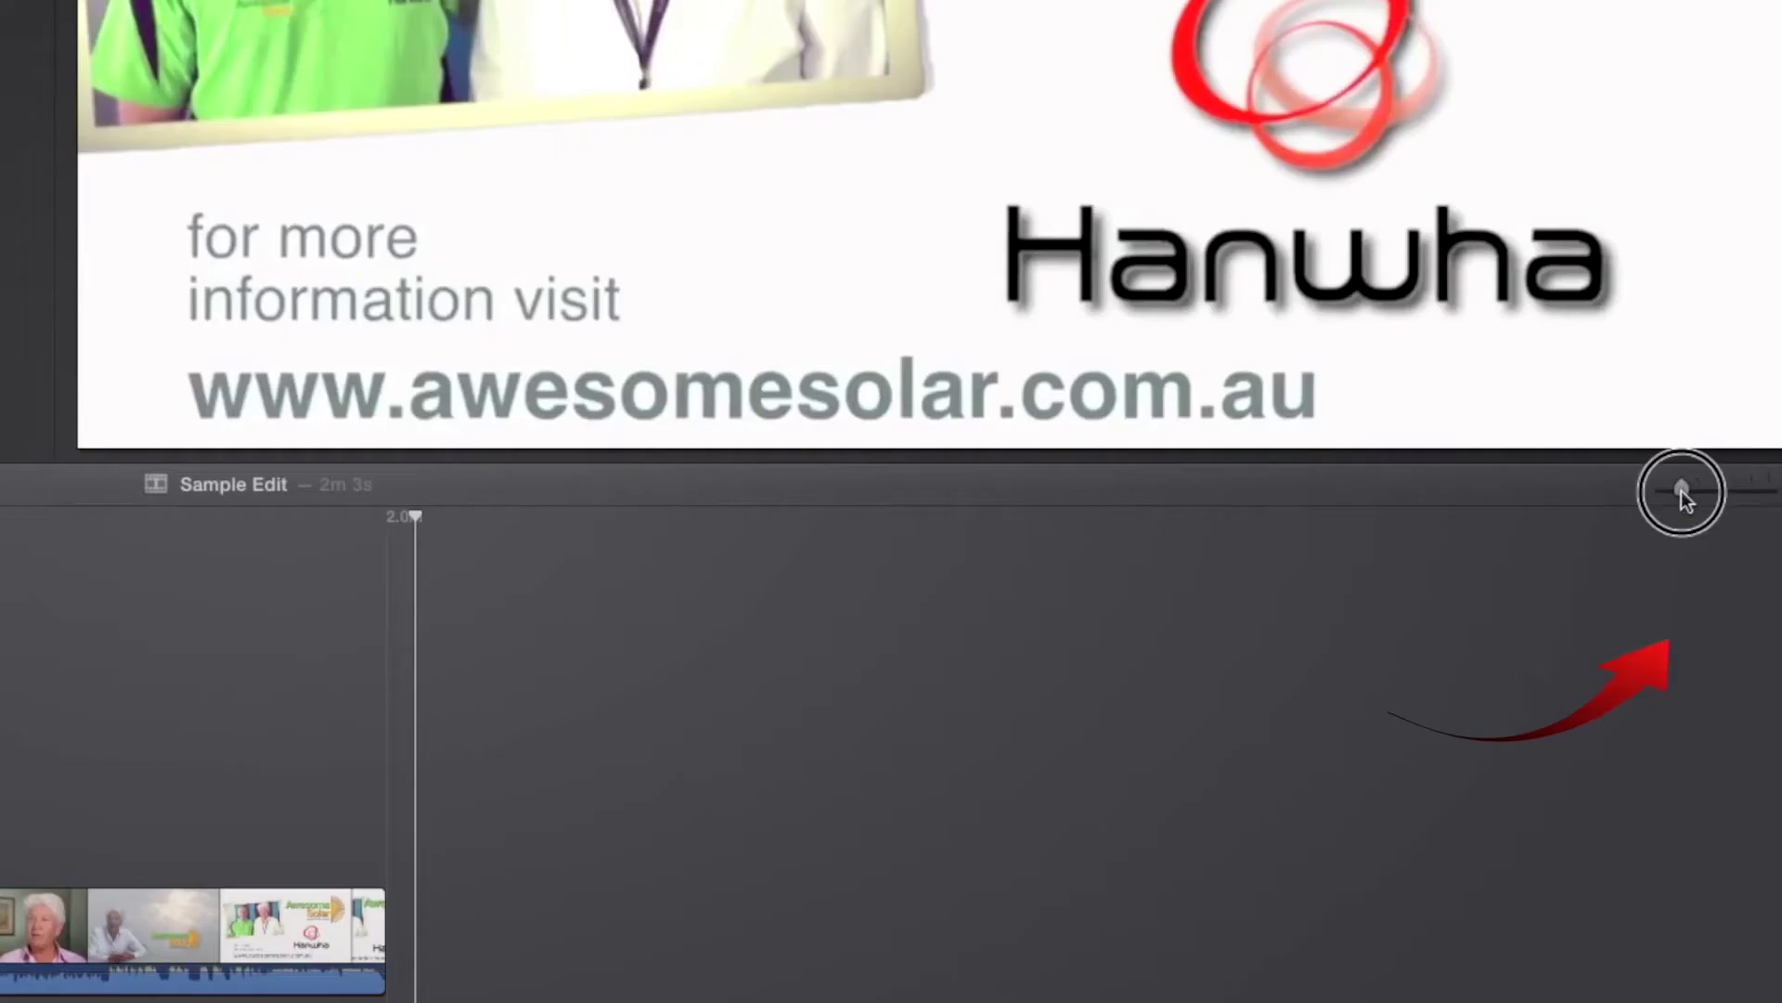
drag(1739, 549, 1755, 550)
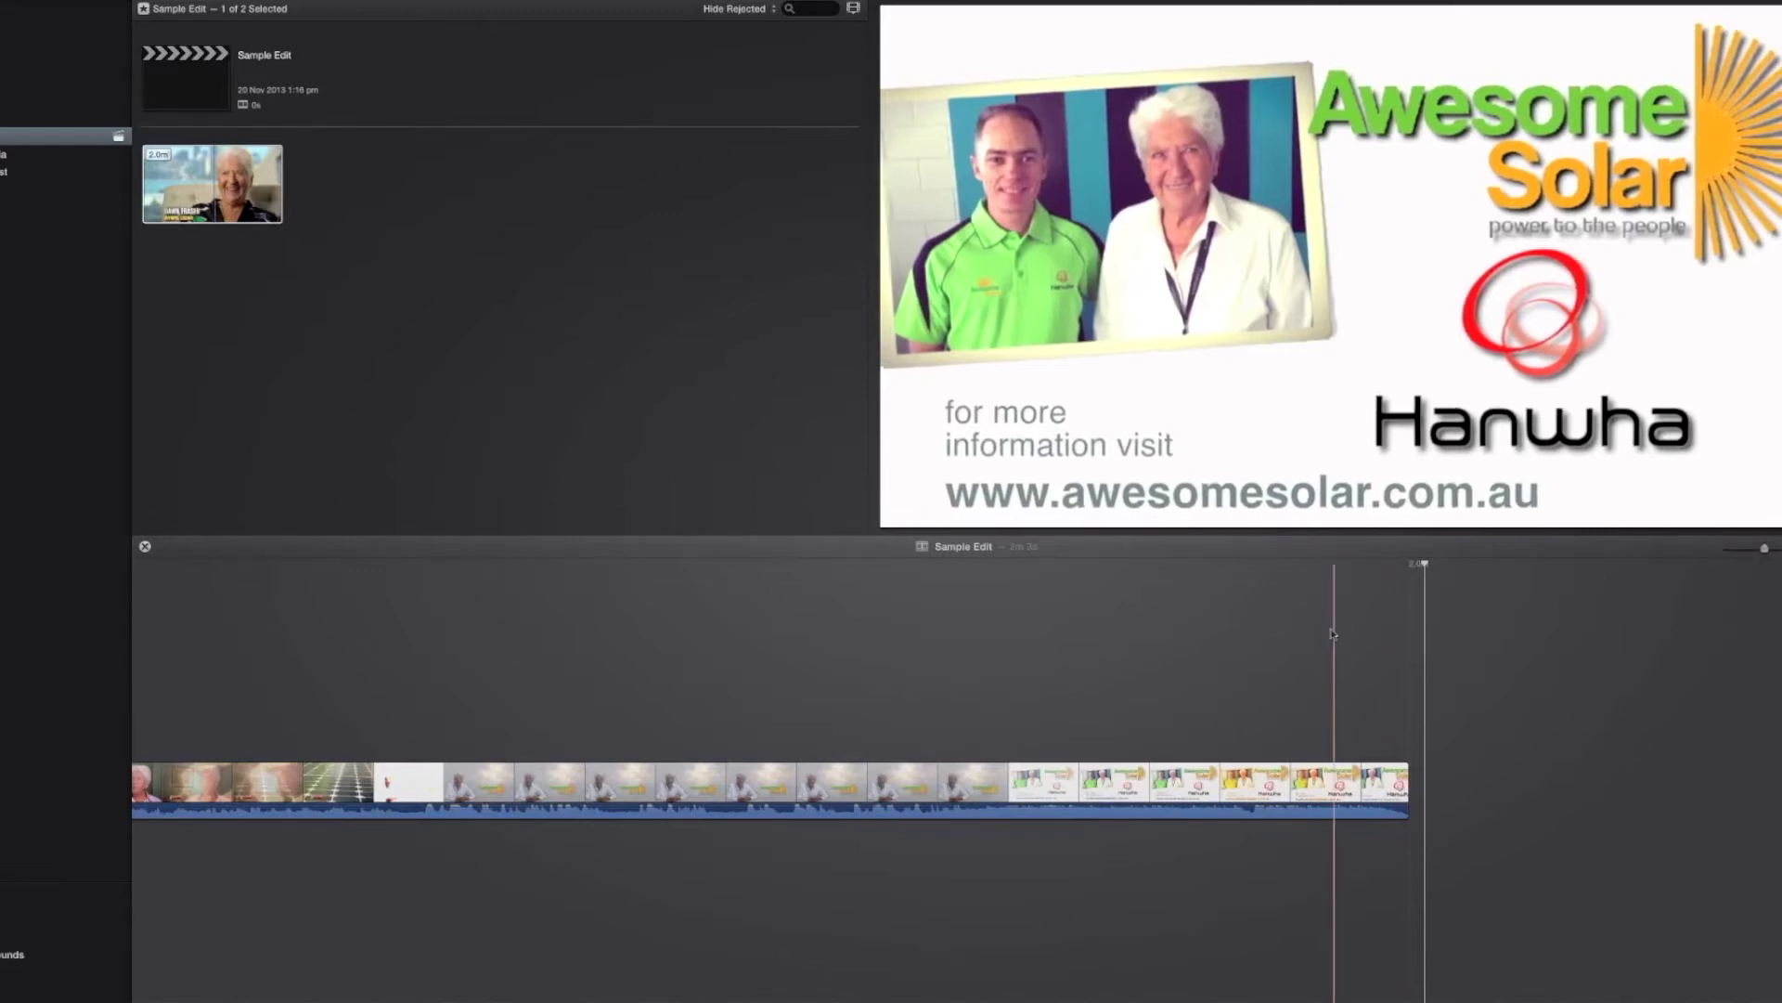
scroll(1333, 641, up, 3)
scroll(787, 698, left, 15)
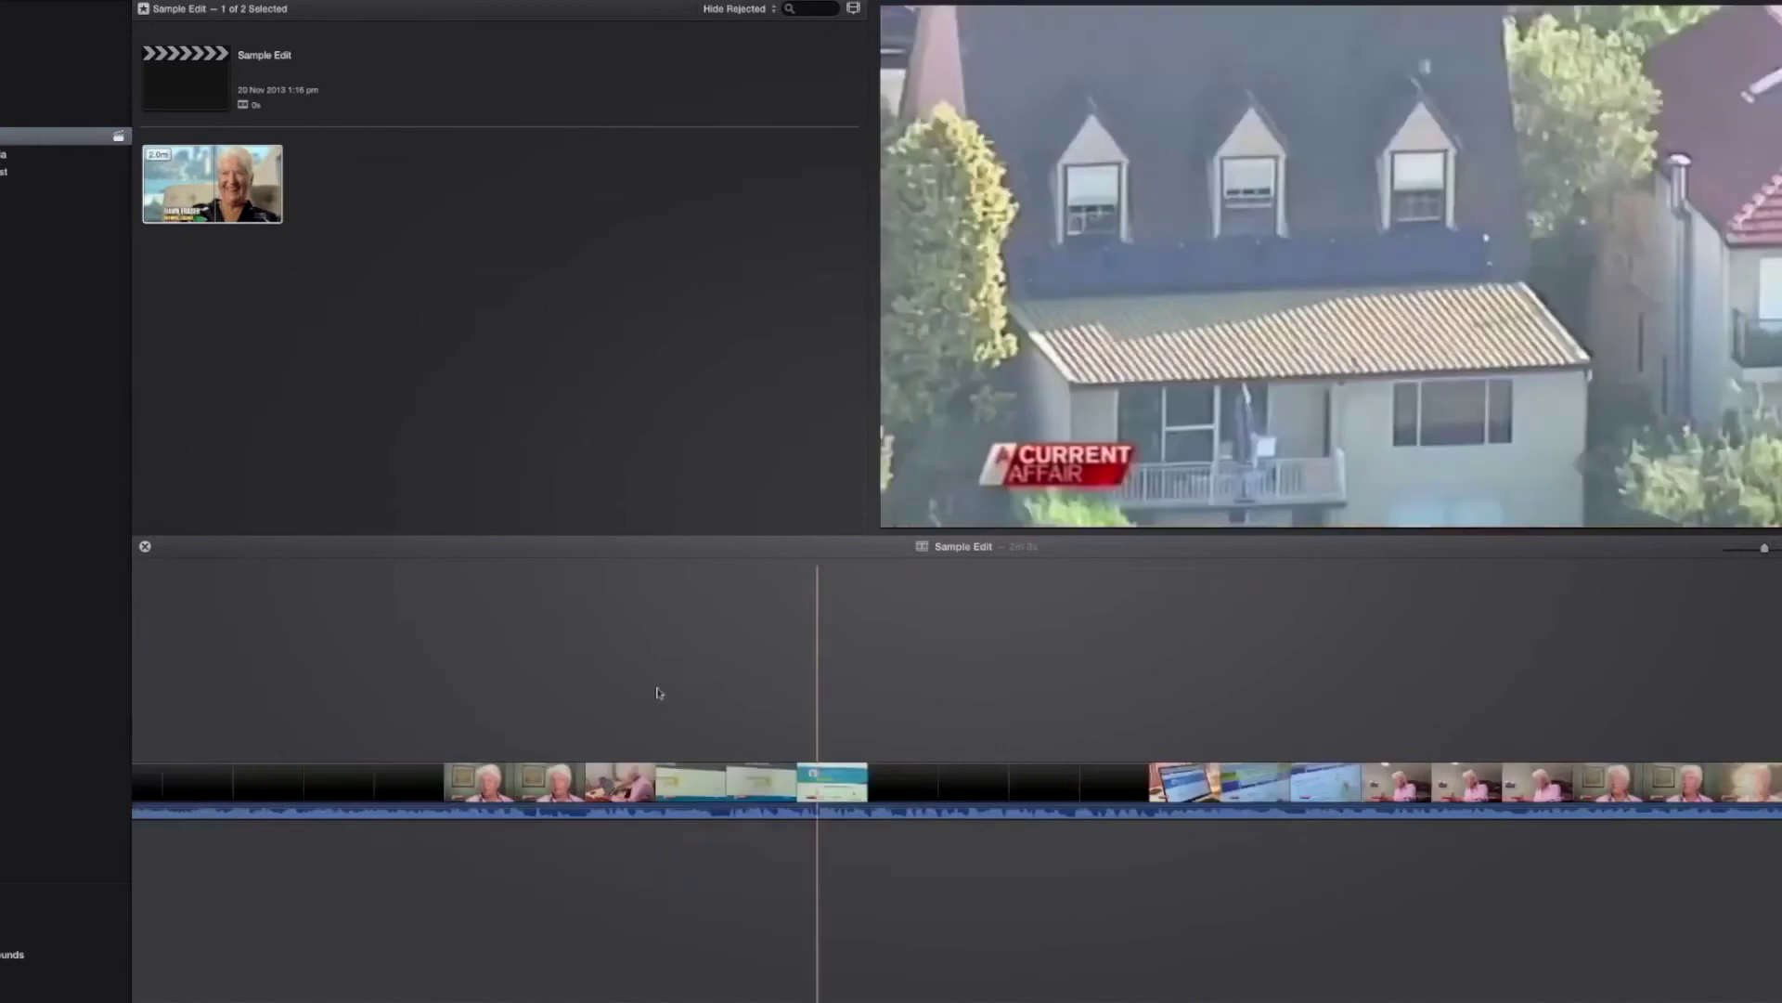
scroll(495, 687, right, 15)
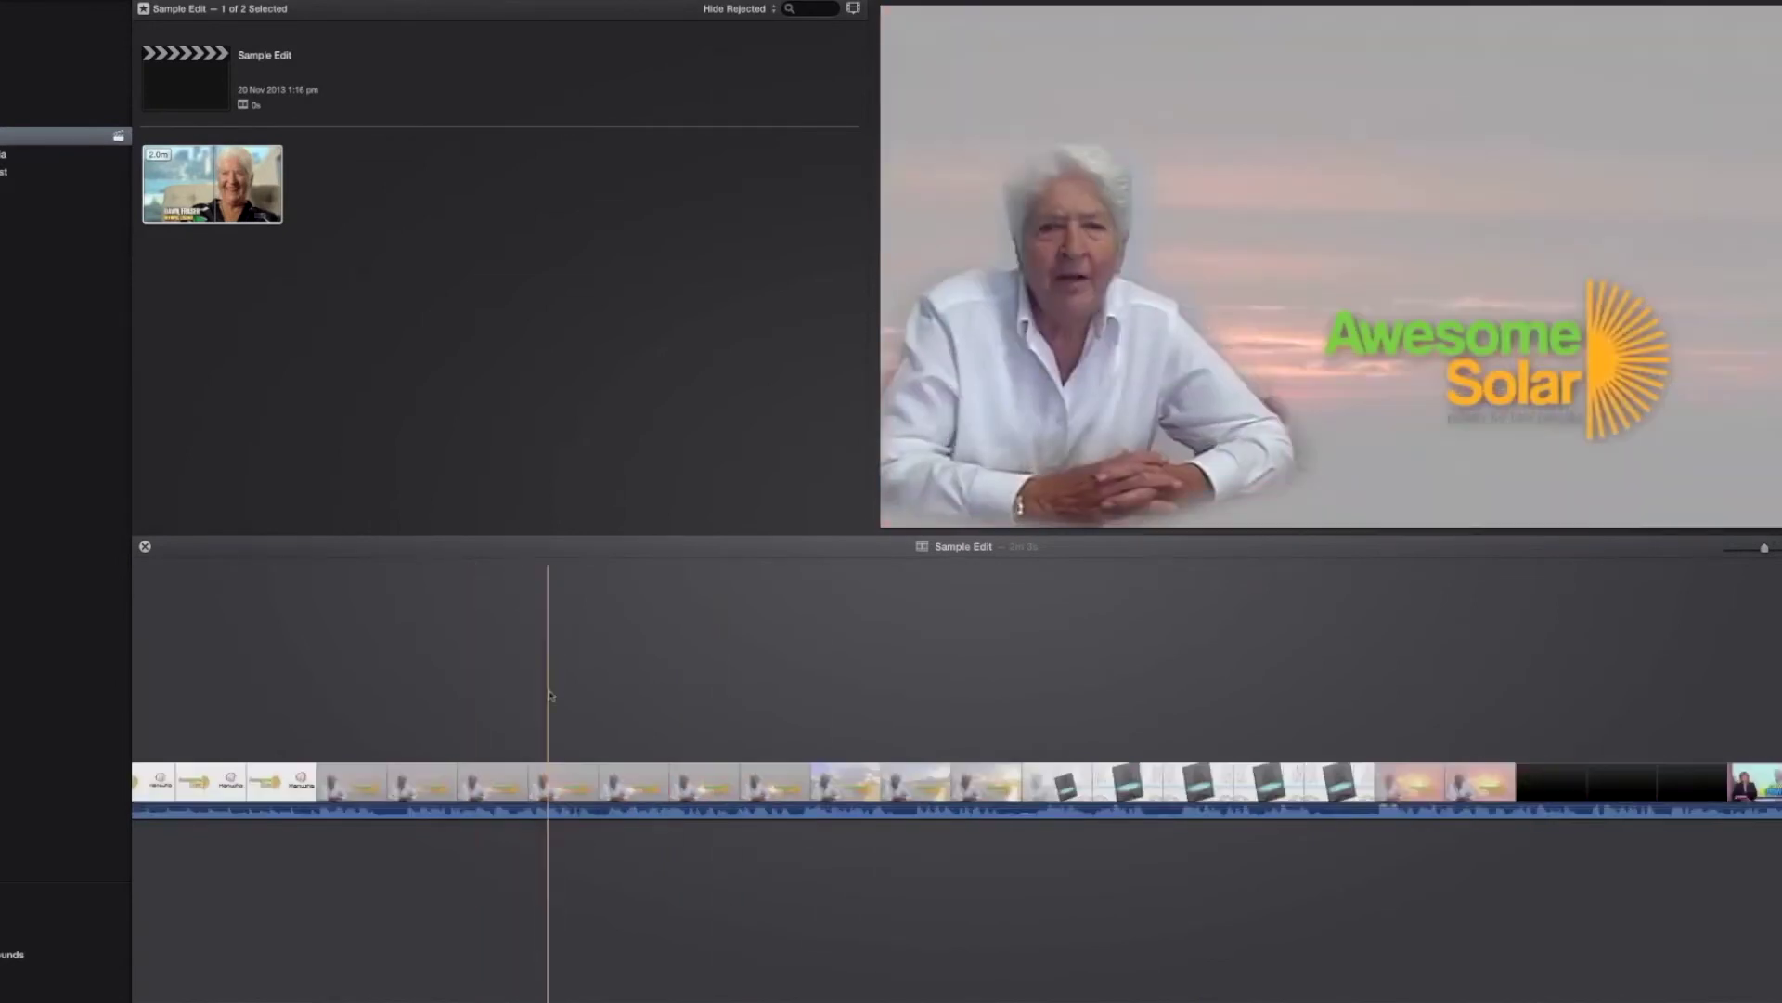
scroll(1133, 735, right, 15)
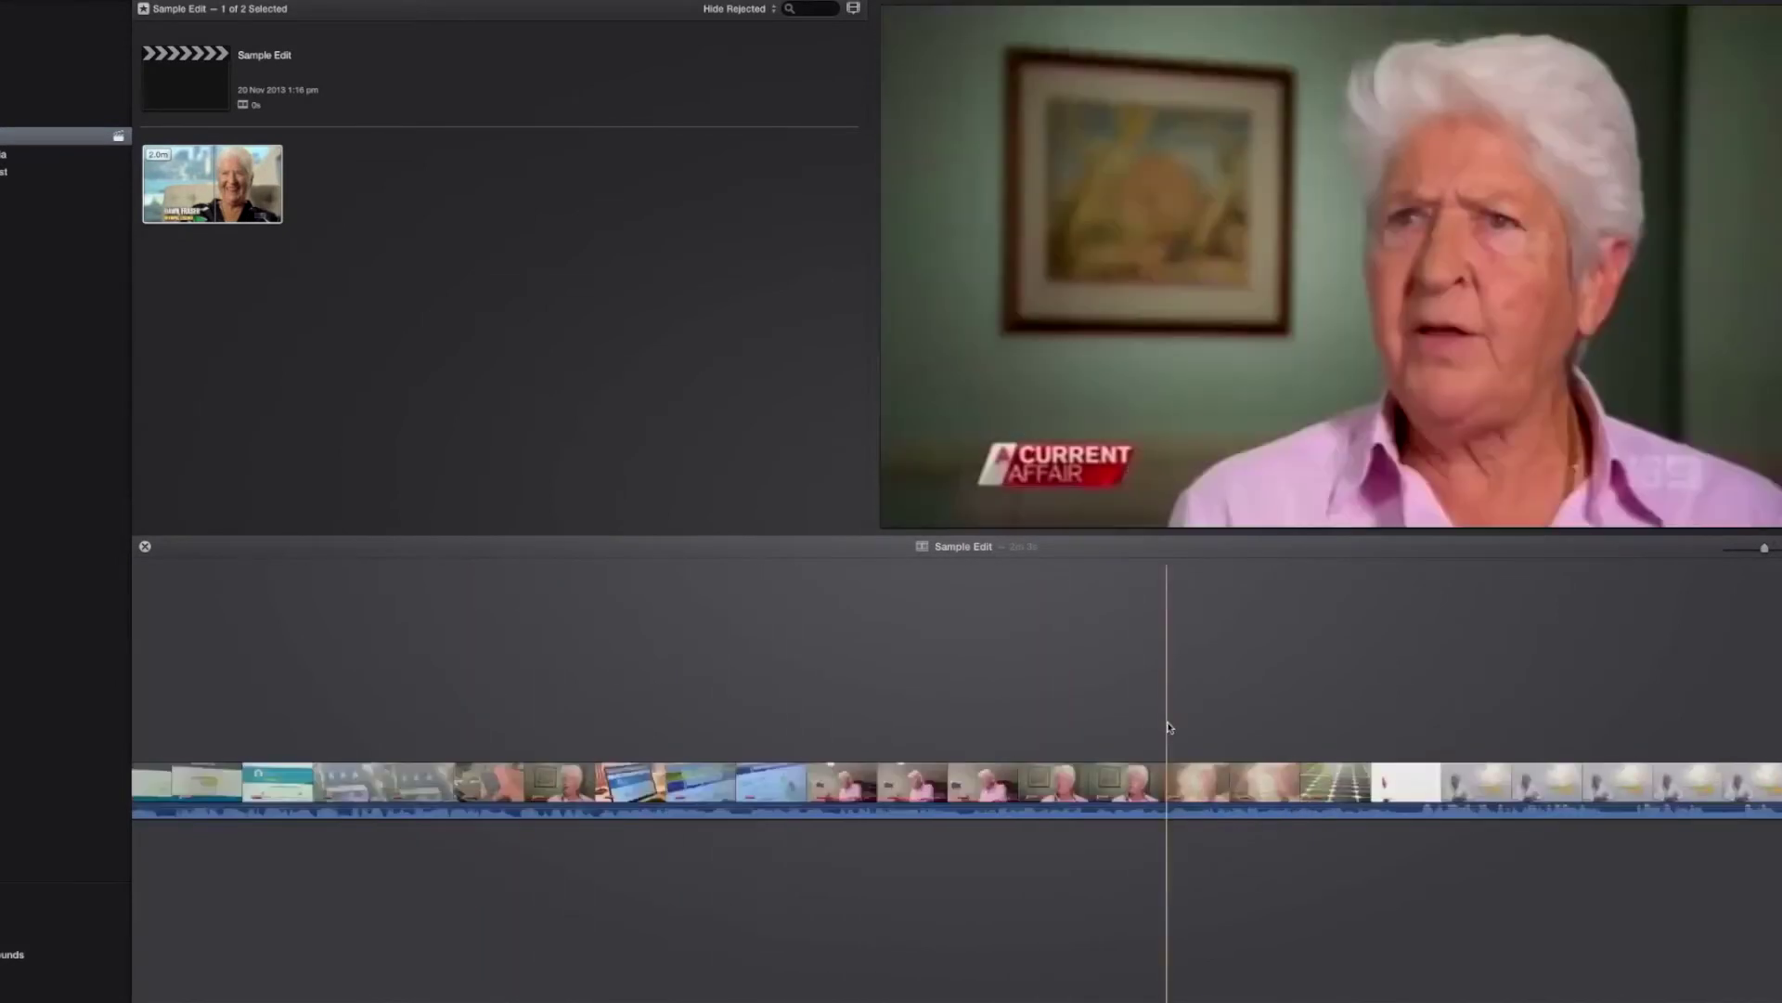
key(Home)
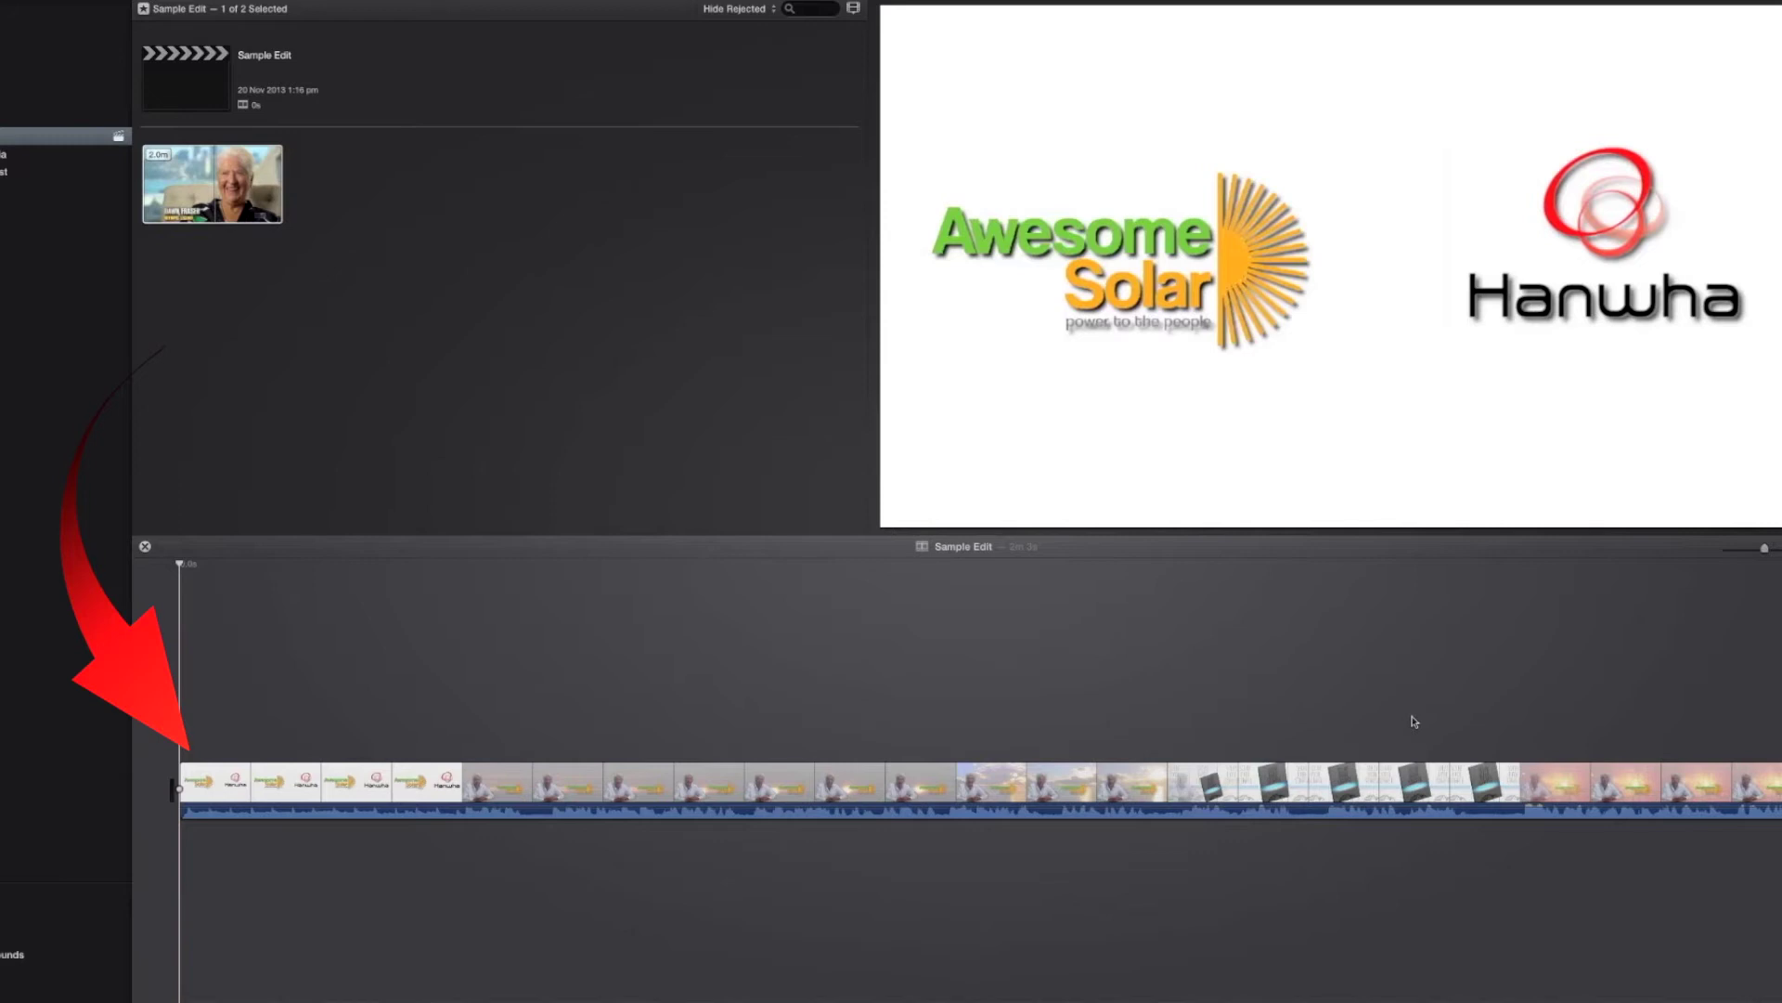
key(End)
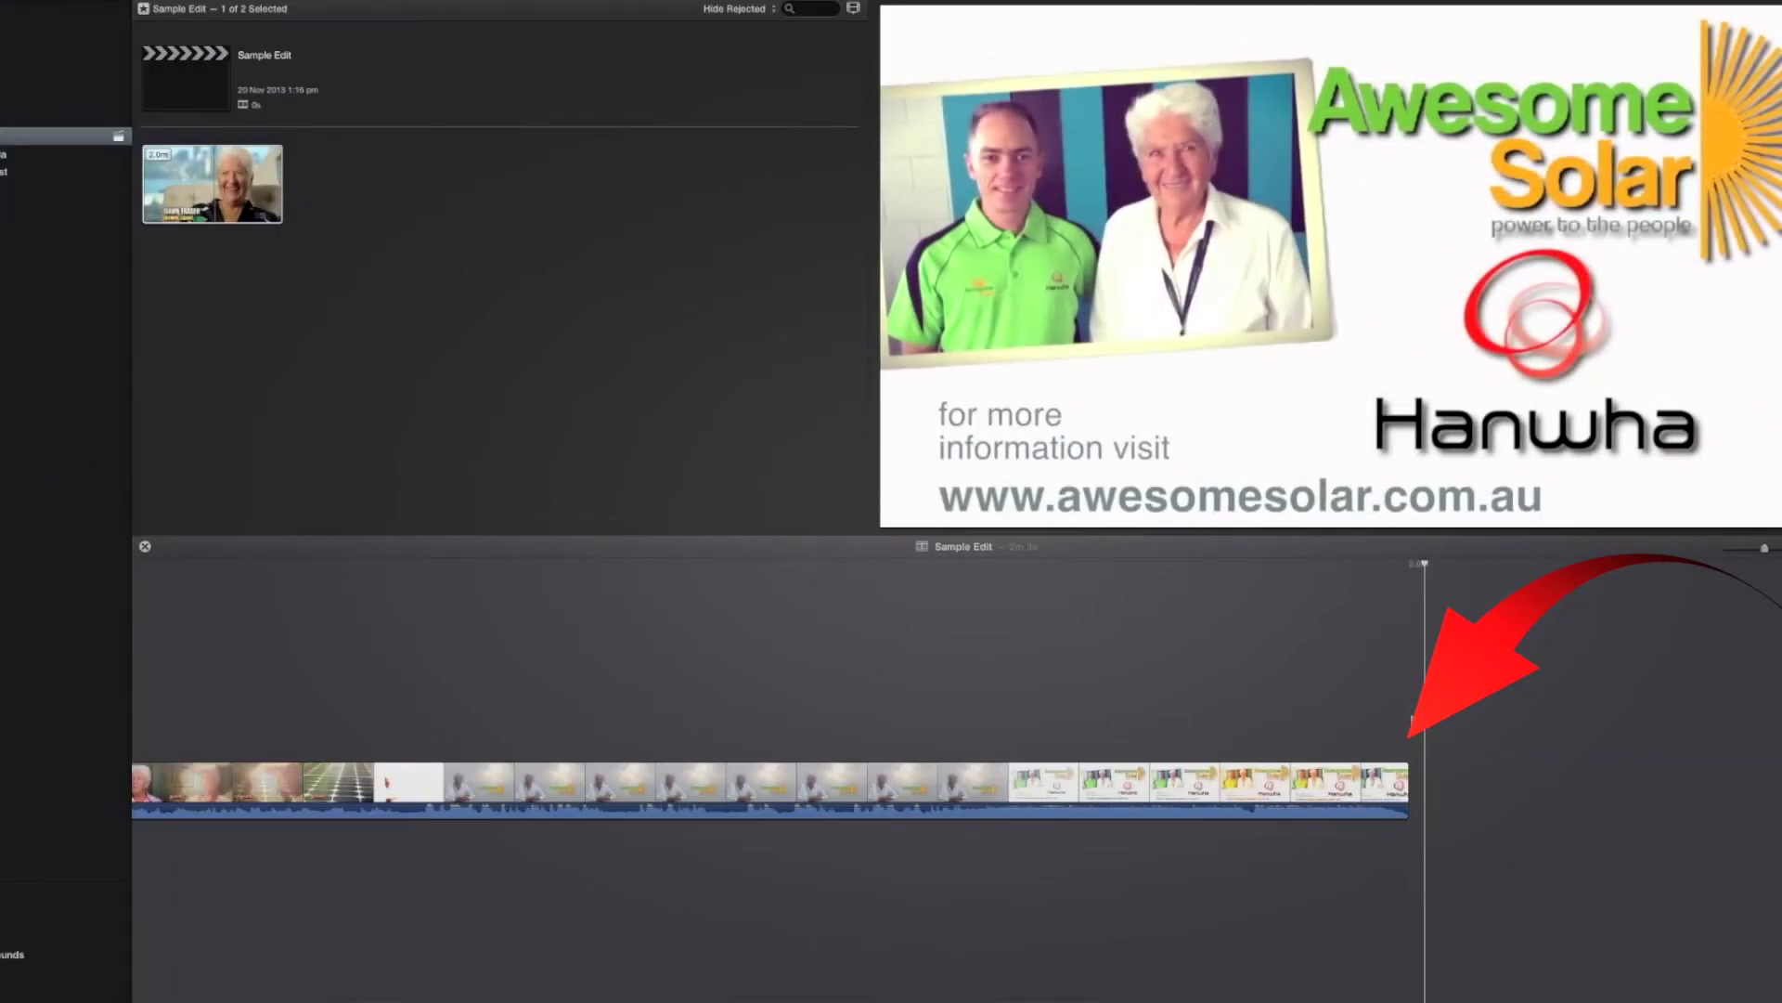
Step: Split the interview clip at about 4.5 s, inside the opening logo section
key(Home)
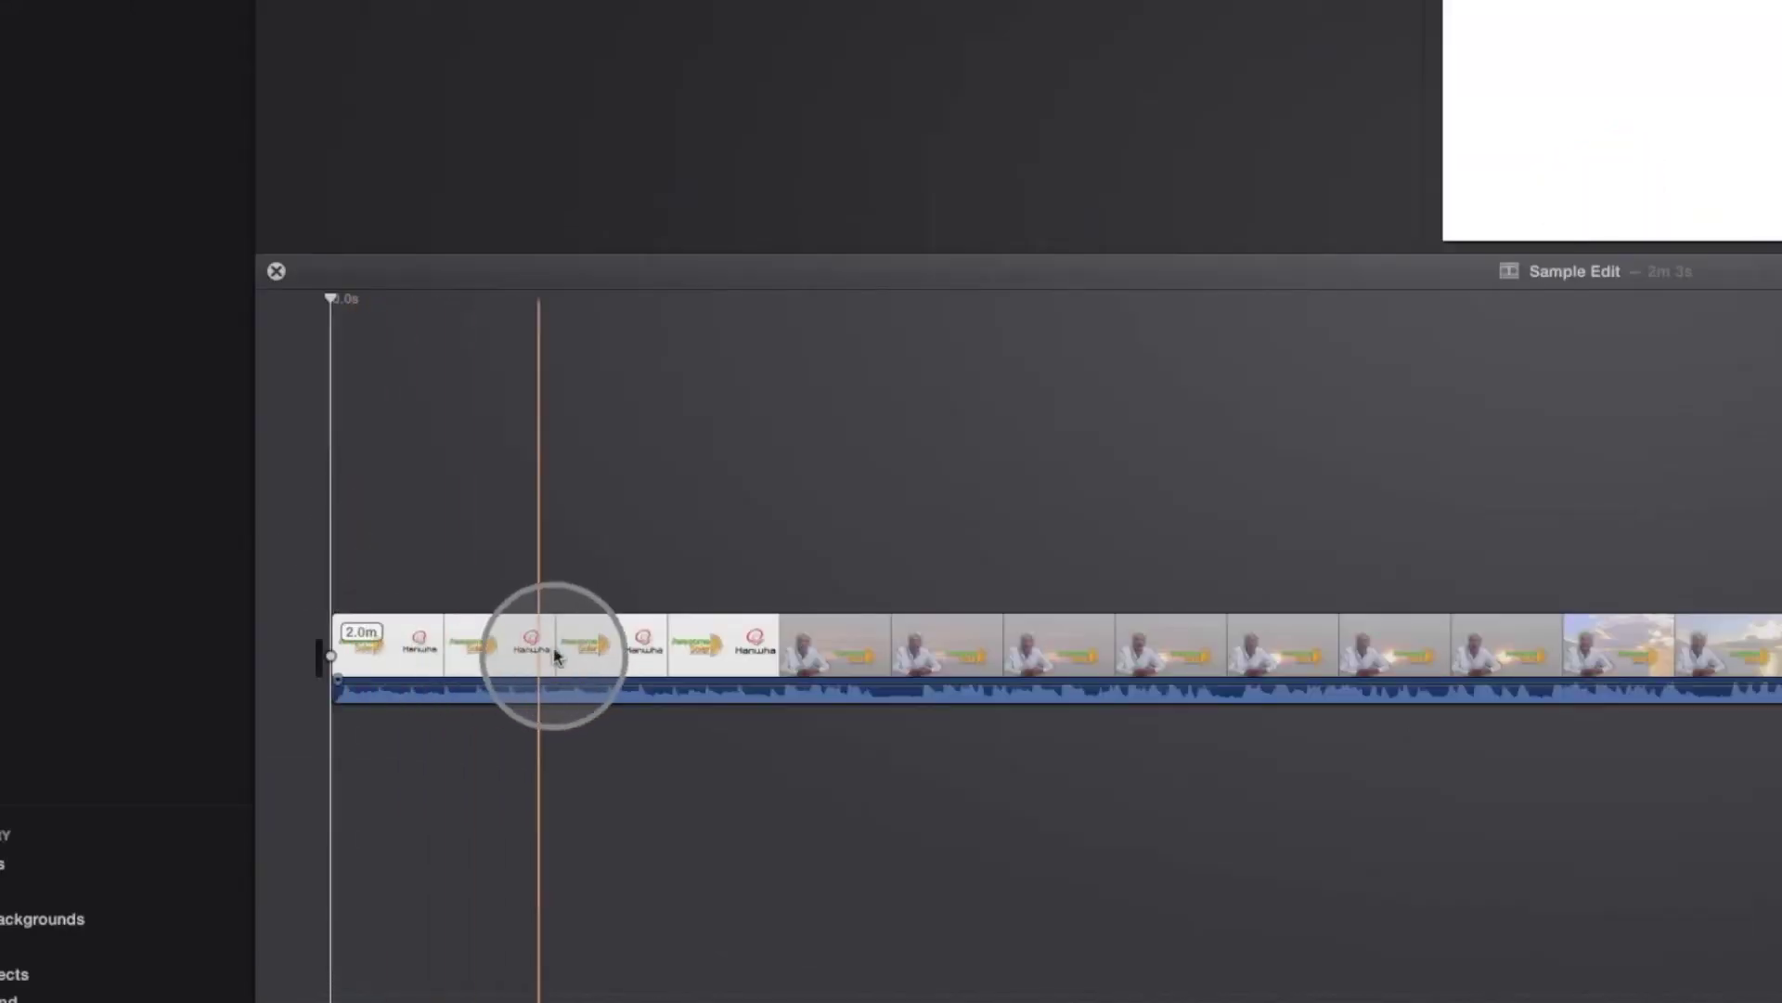
click(517, 661)
key(space)
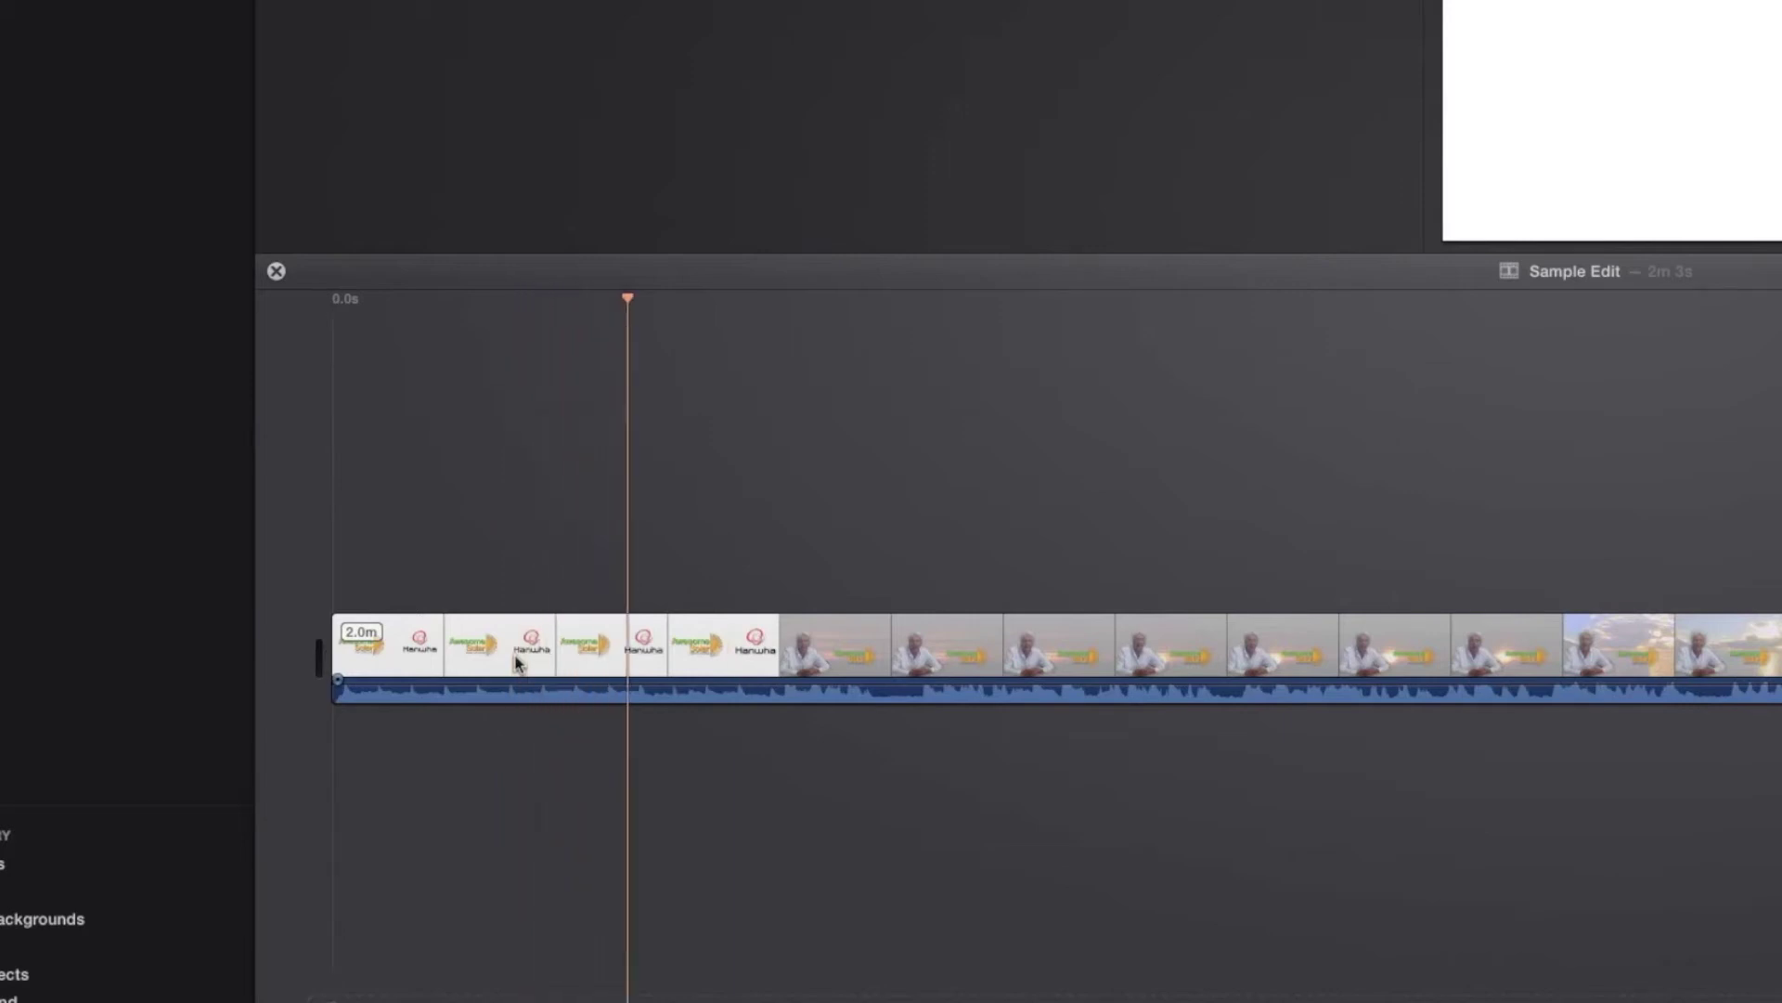
key(space)
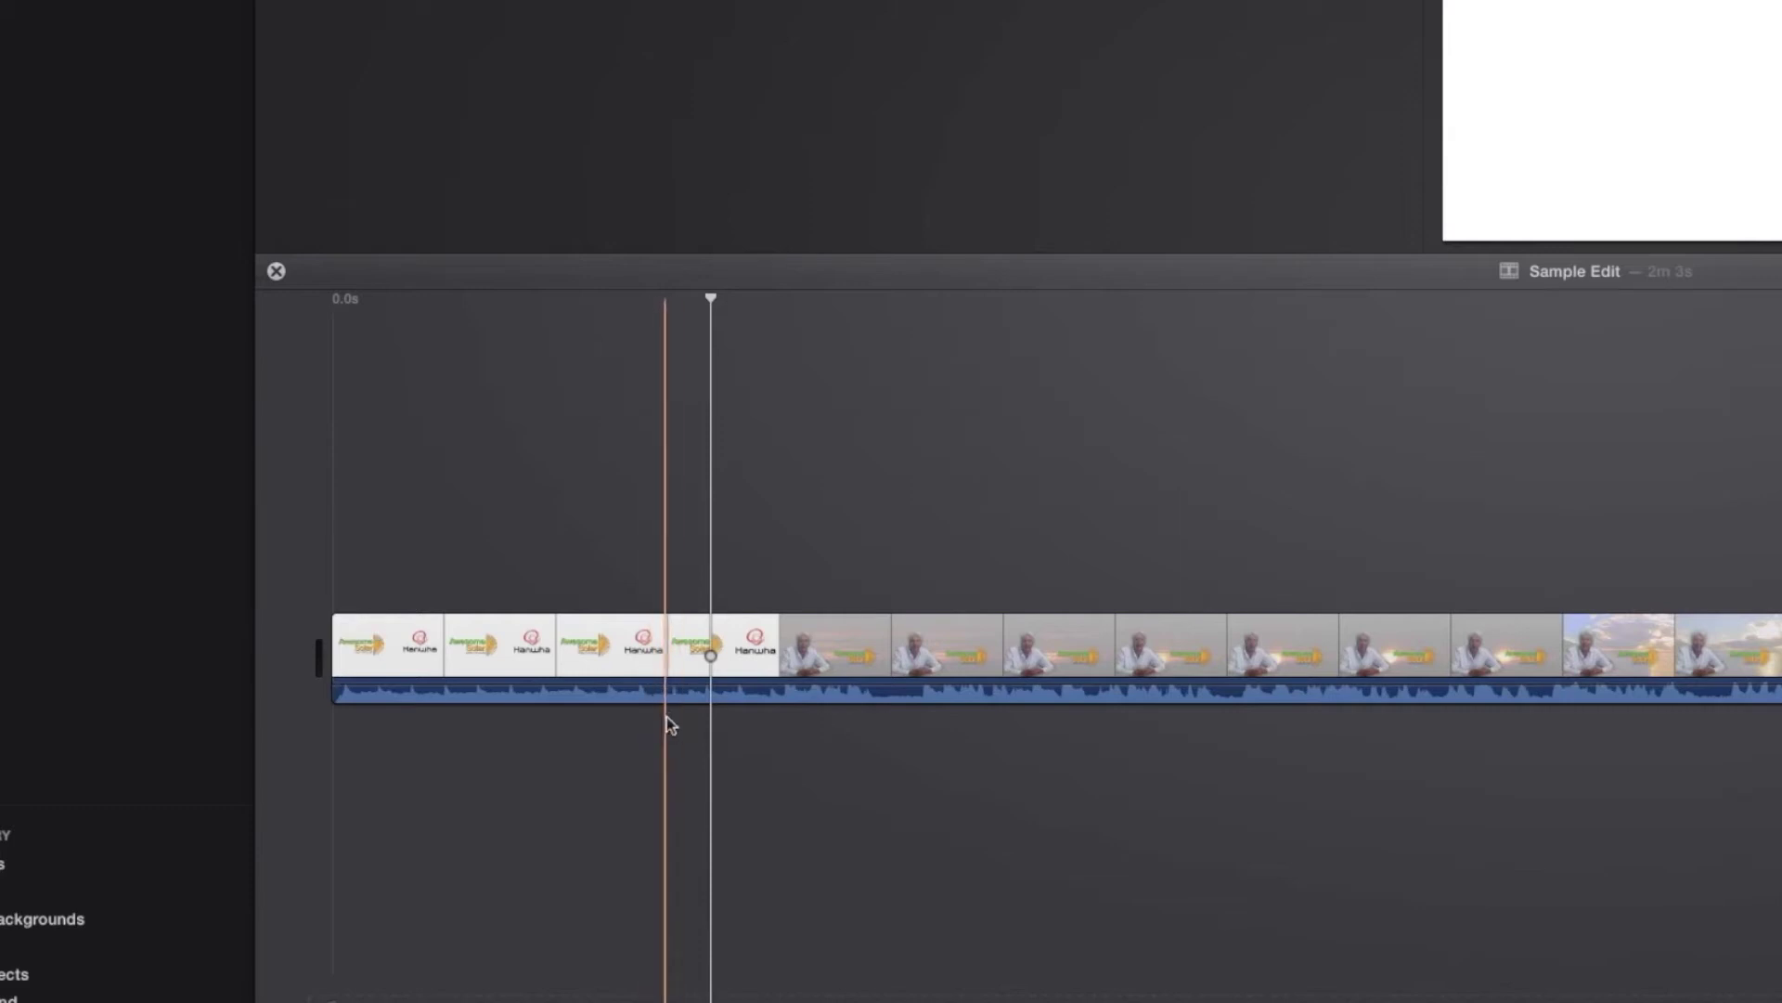
click(673, 708)
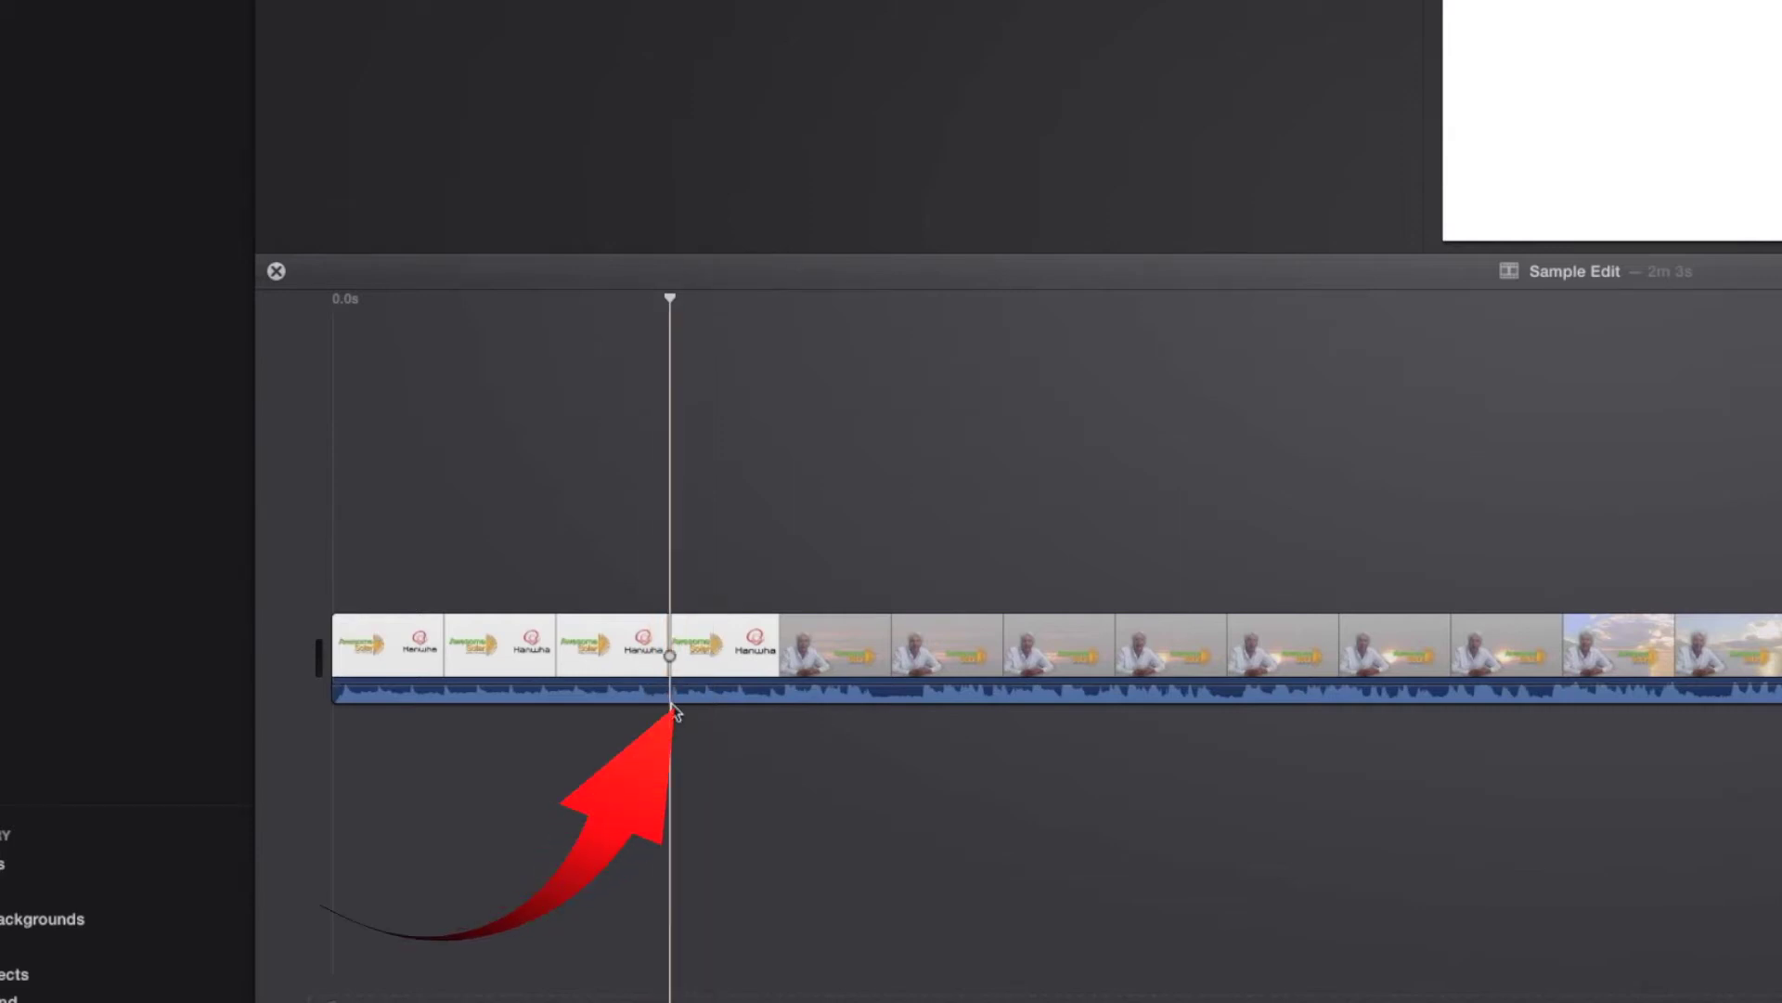
key(super+b)
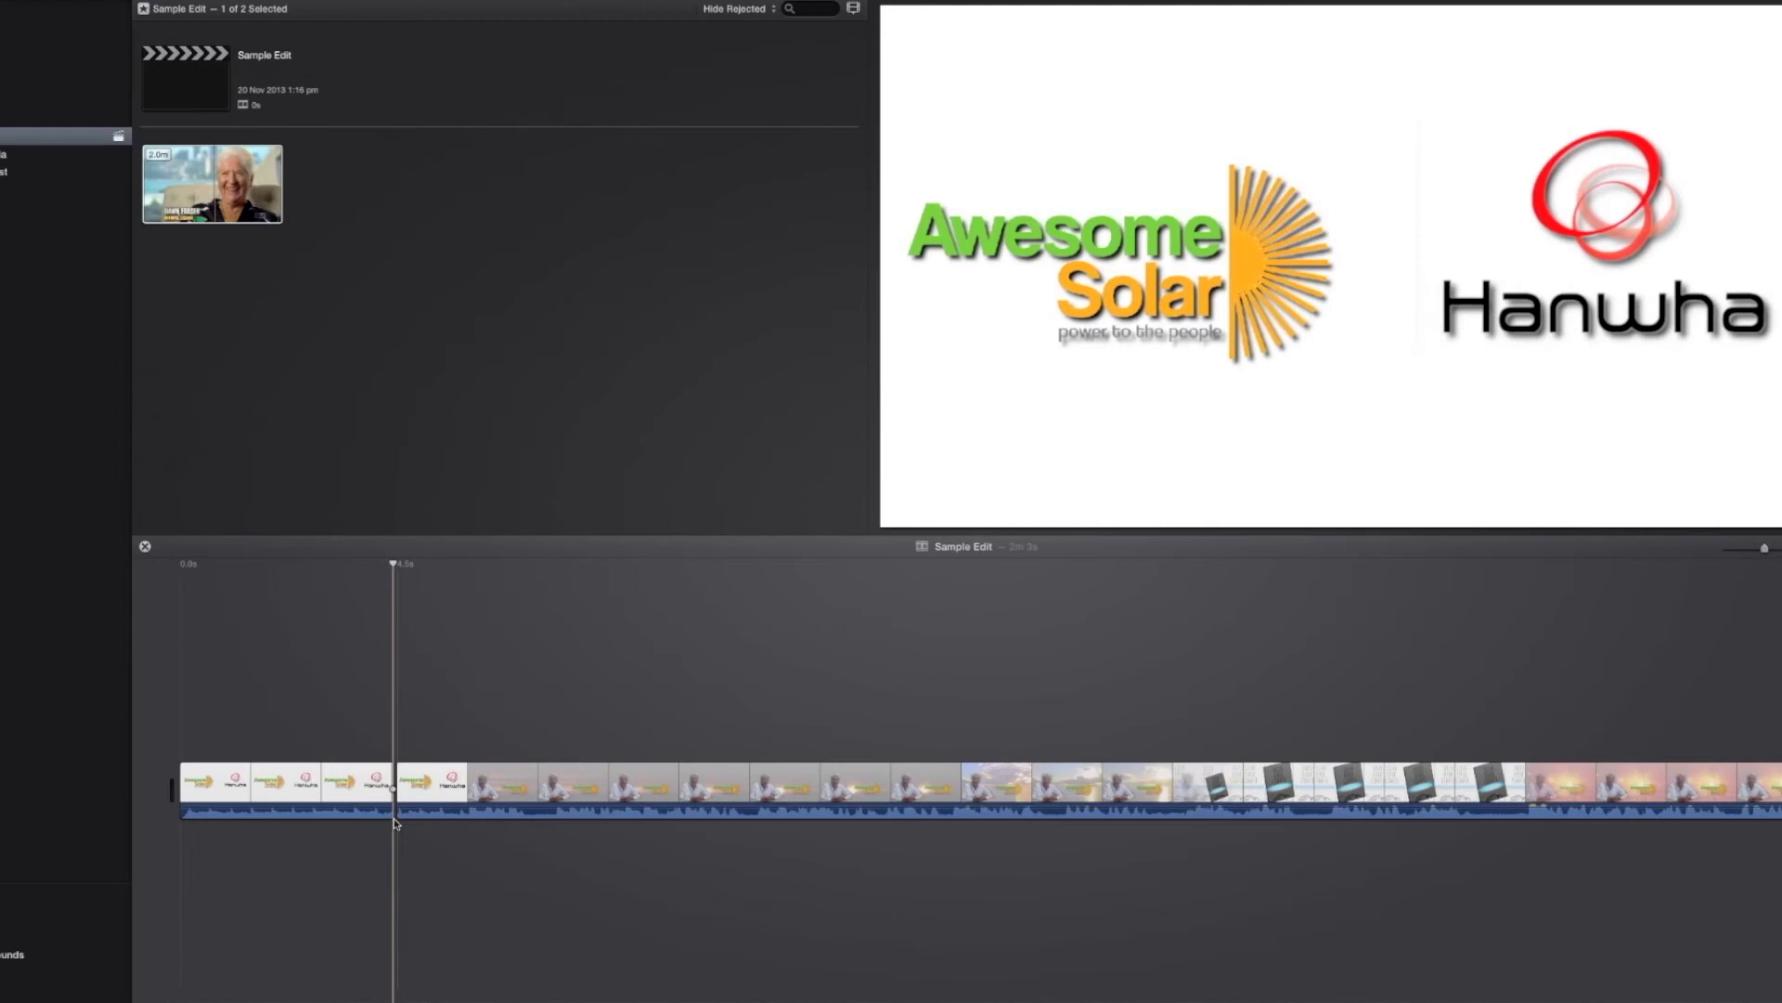
Step: Make a second split at about 10.2 s and select the opening logo clip
click(908, 475)
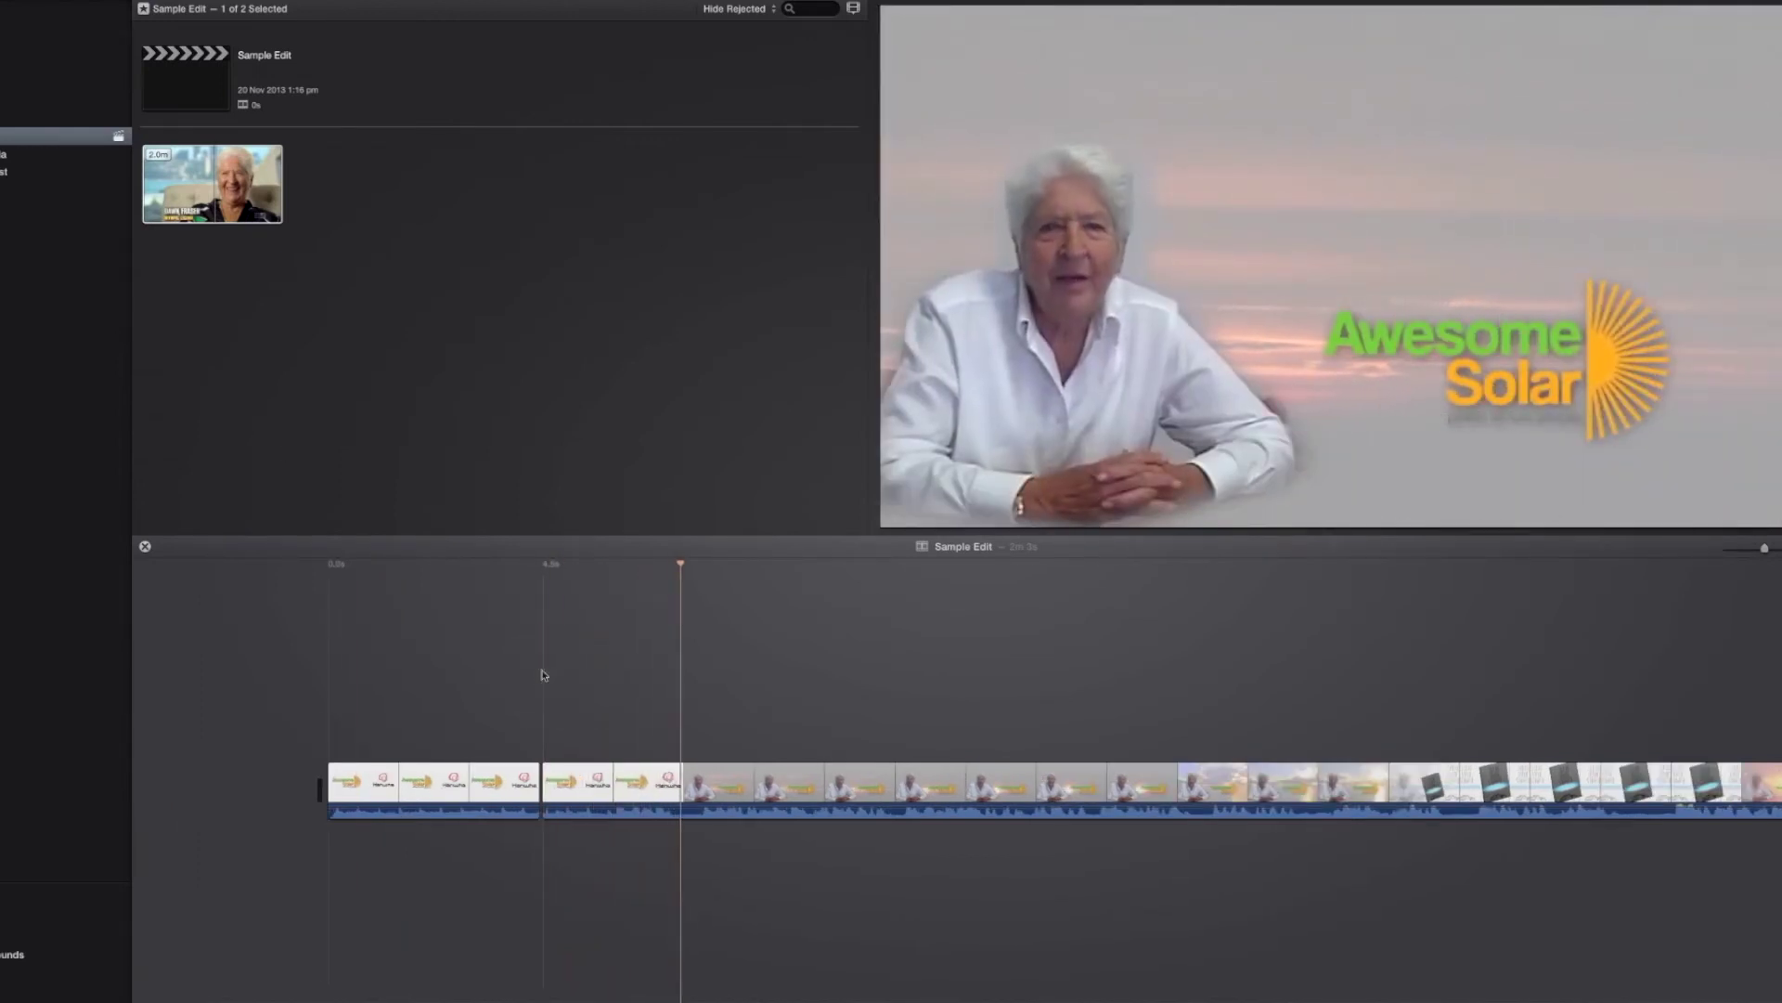
scroll(544, 675, right, 2)
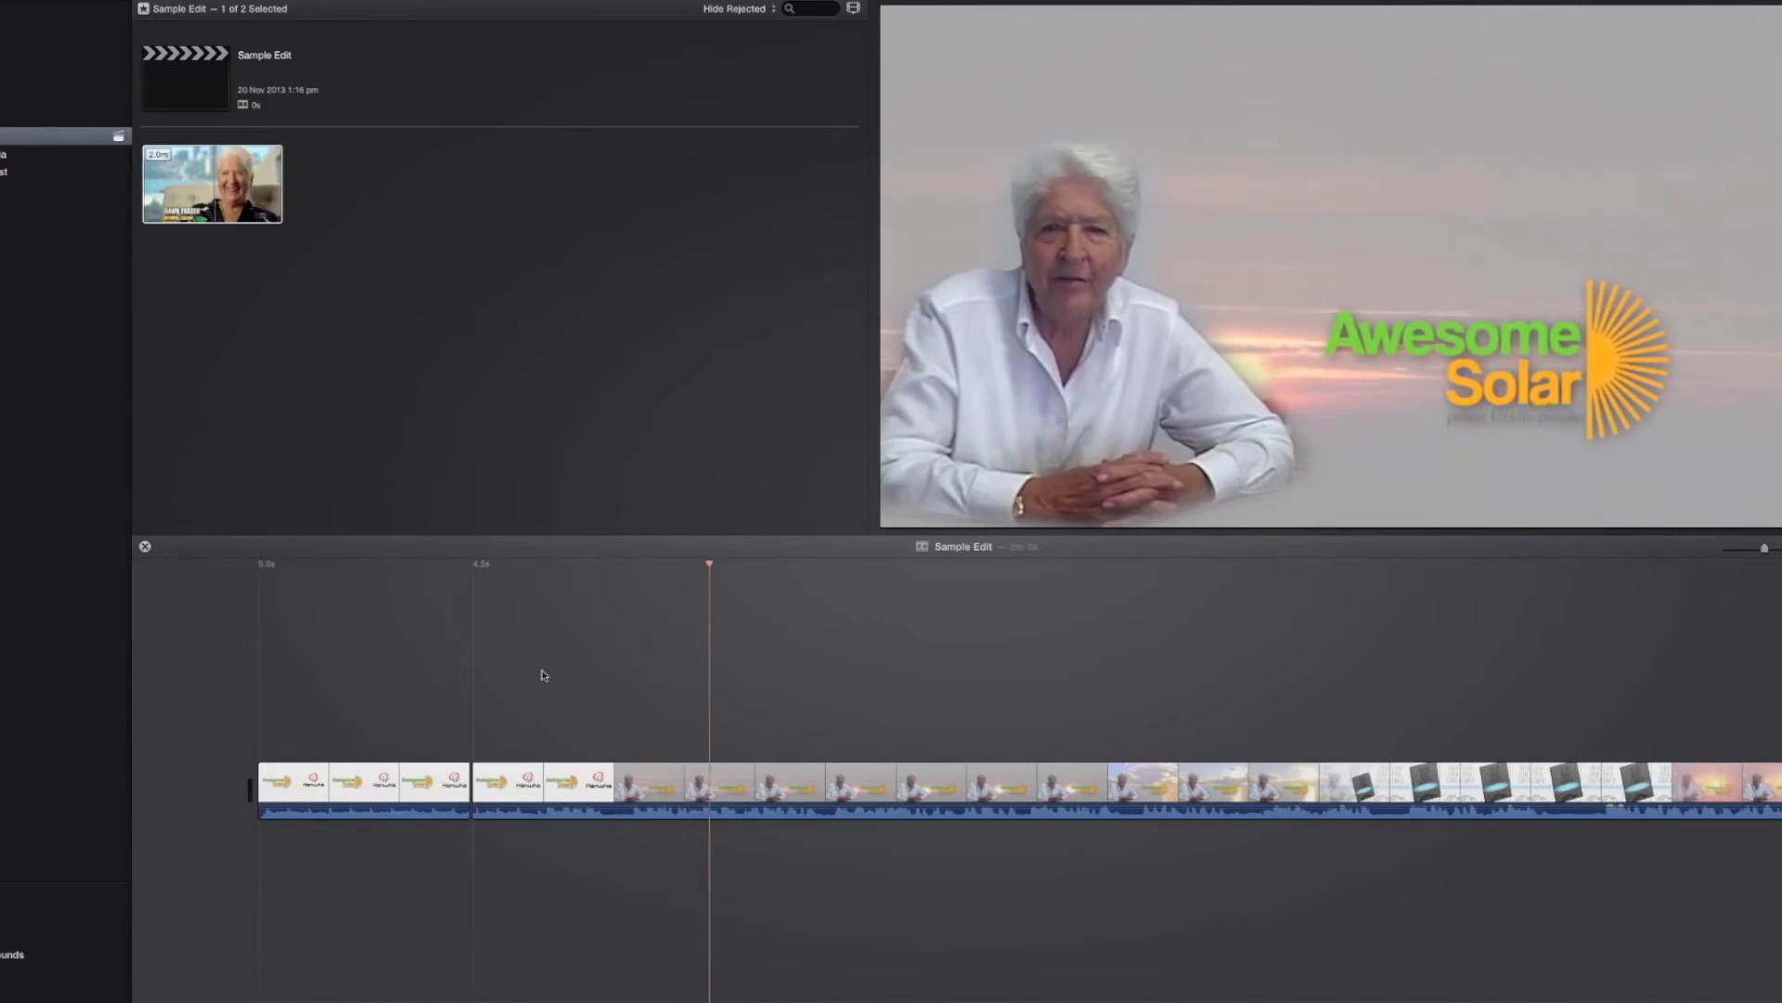
click(581, 683)
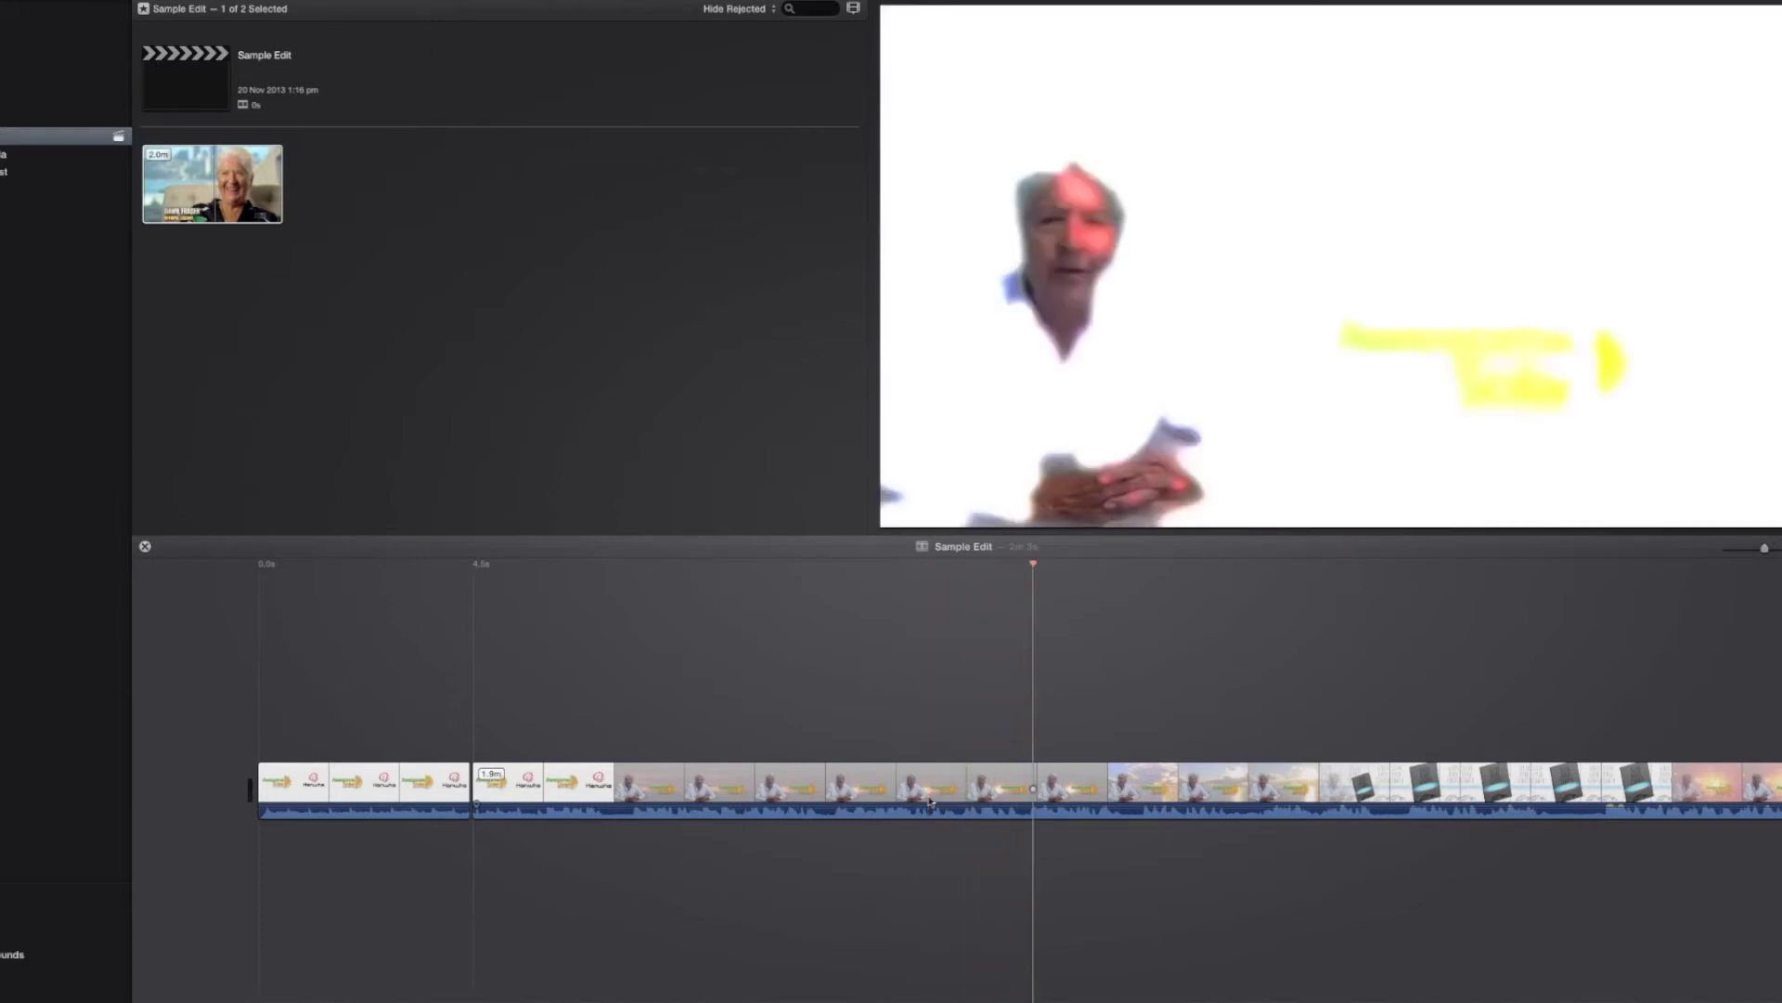
click(1032, 568)
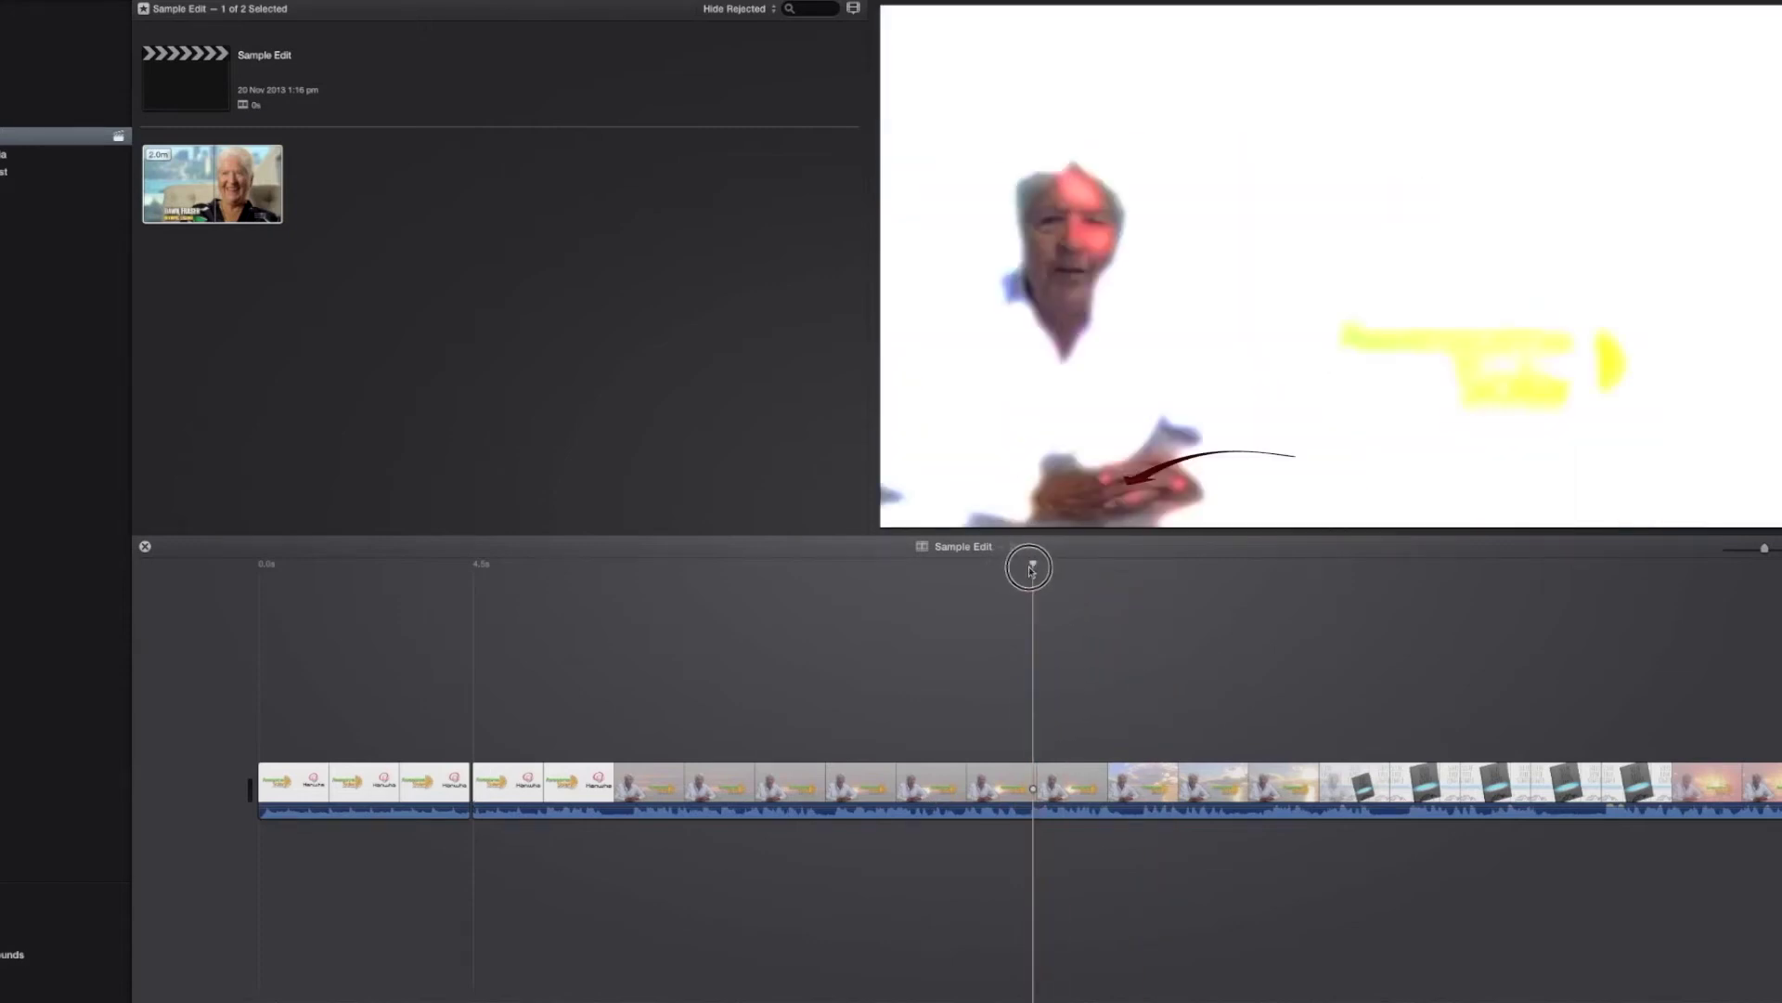
click(1026, 788)
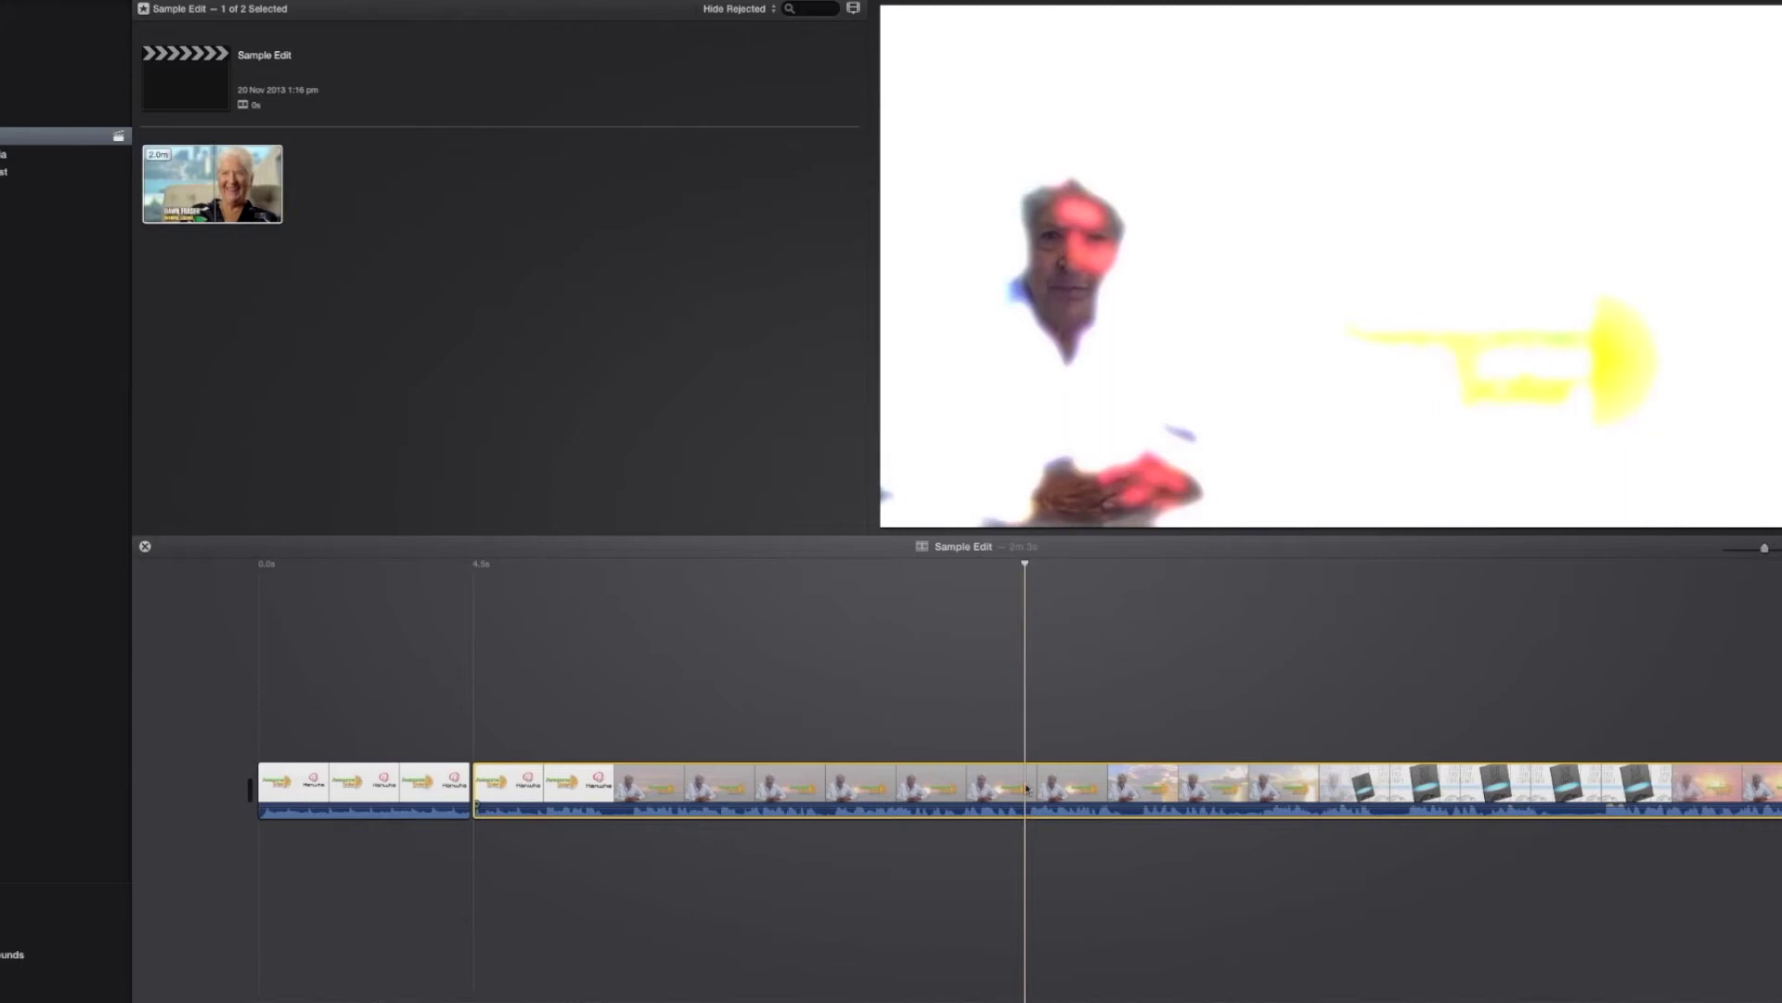
key(super+b)
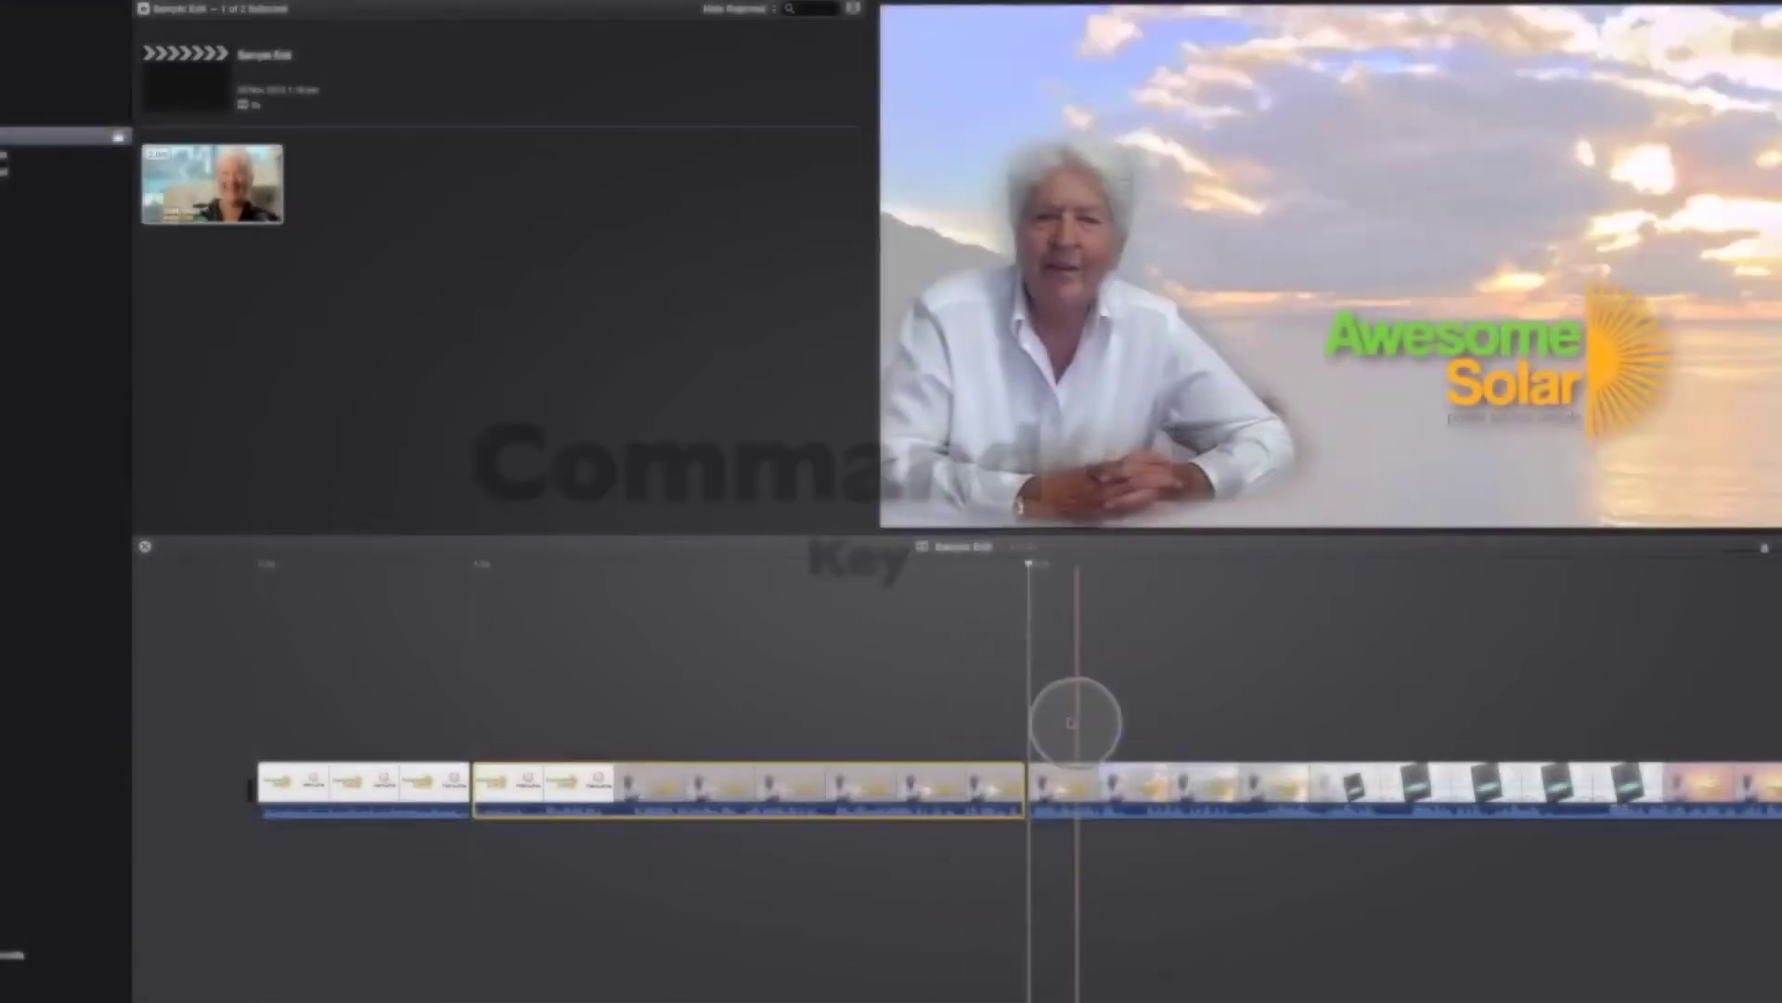
scroll(1034, 729, right, 3)
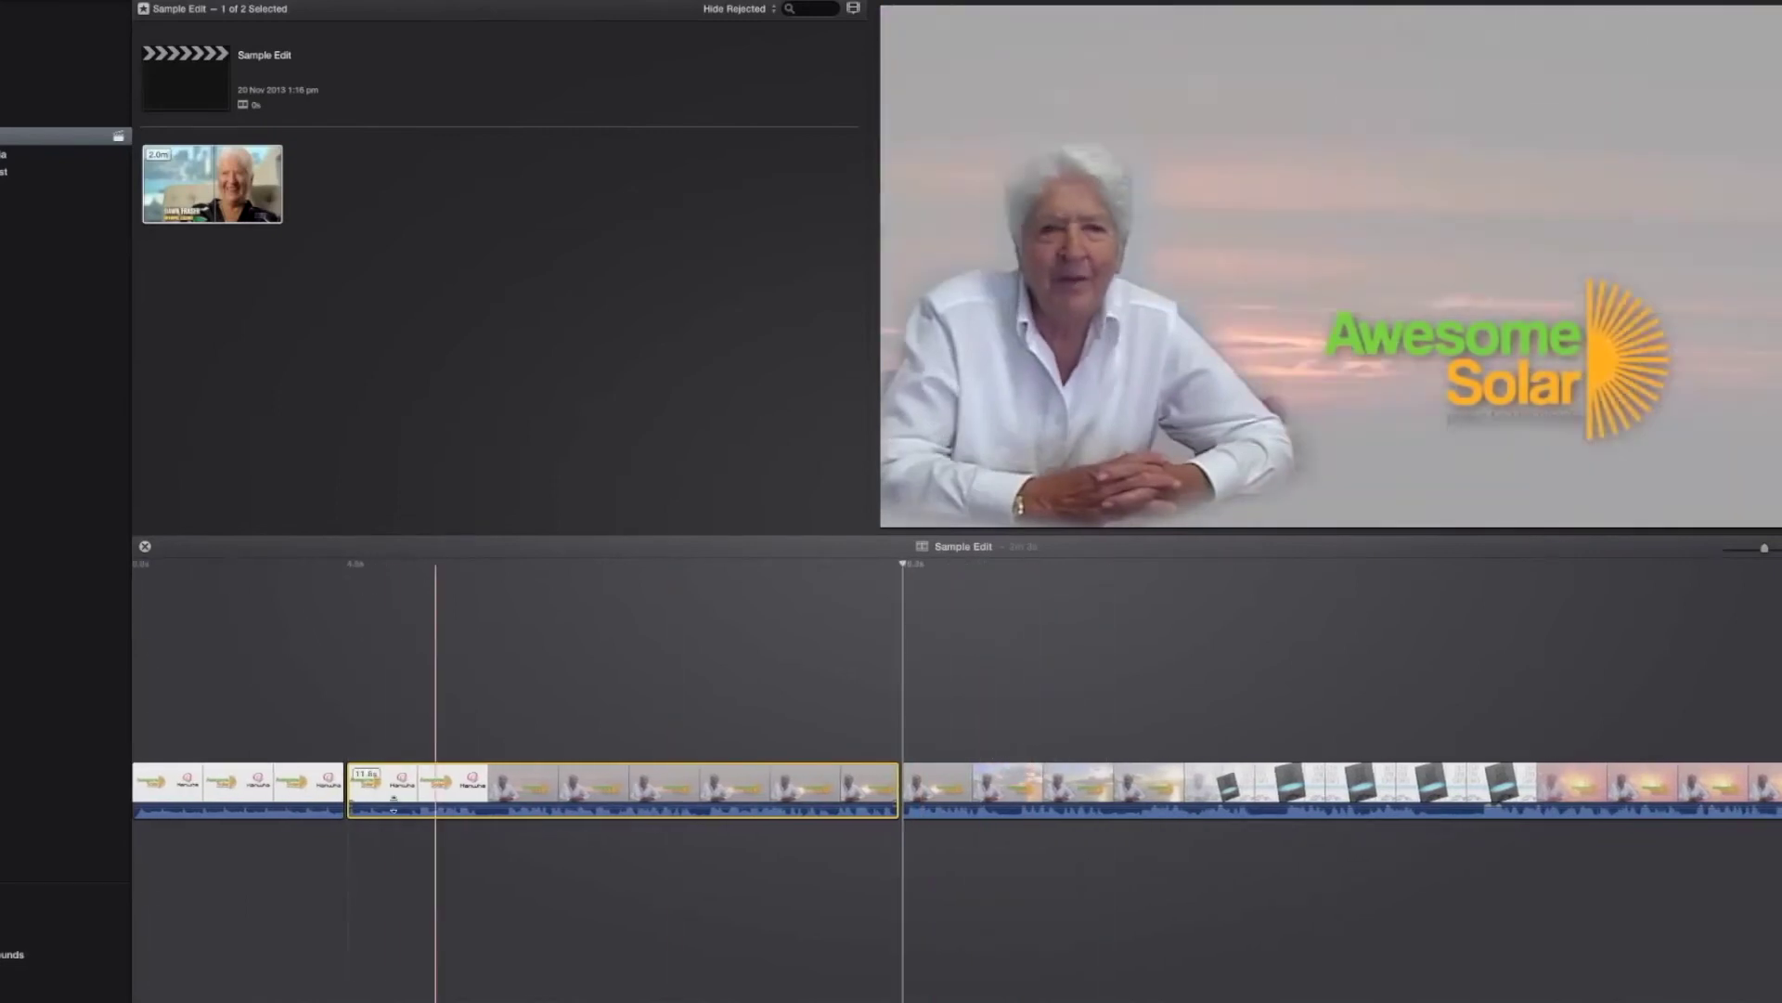
scroll(403, 782, left, 1)
click(315, 782)
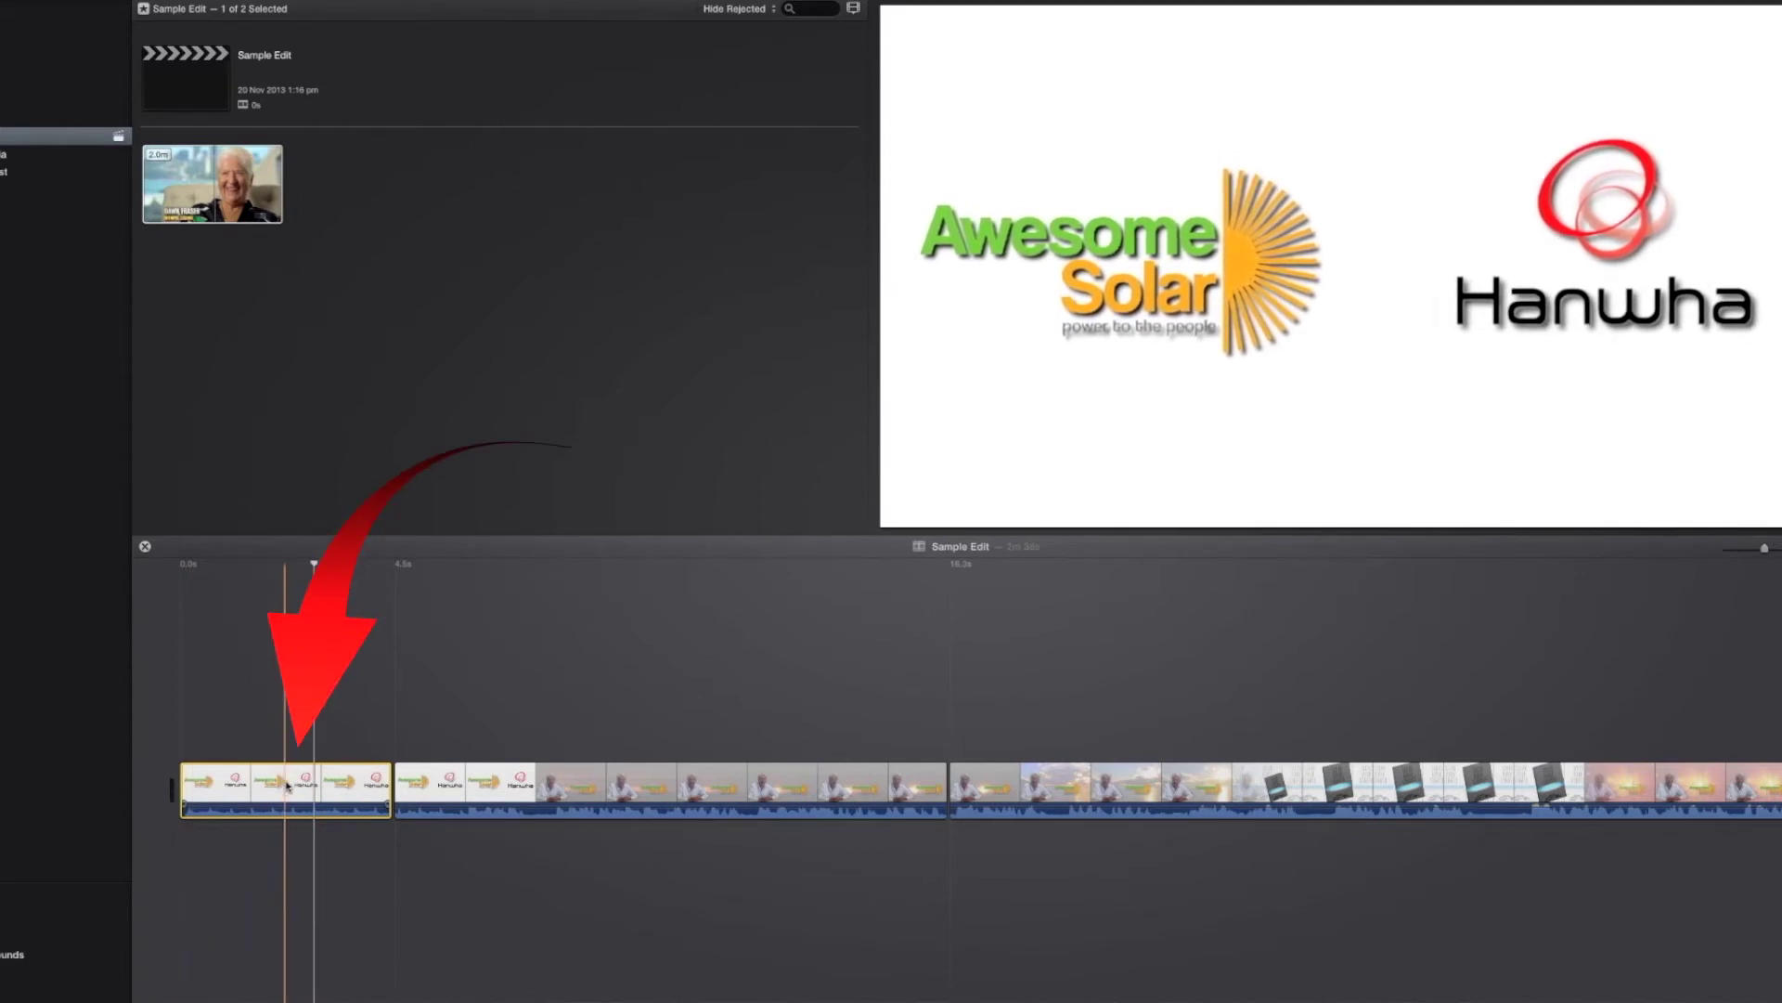
Step: Delete the opening logo clip, then split off and delete the presenter shot before Solar Made Simple
key(Delete)
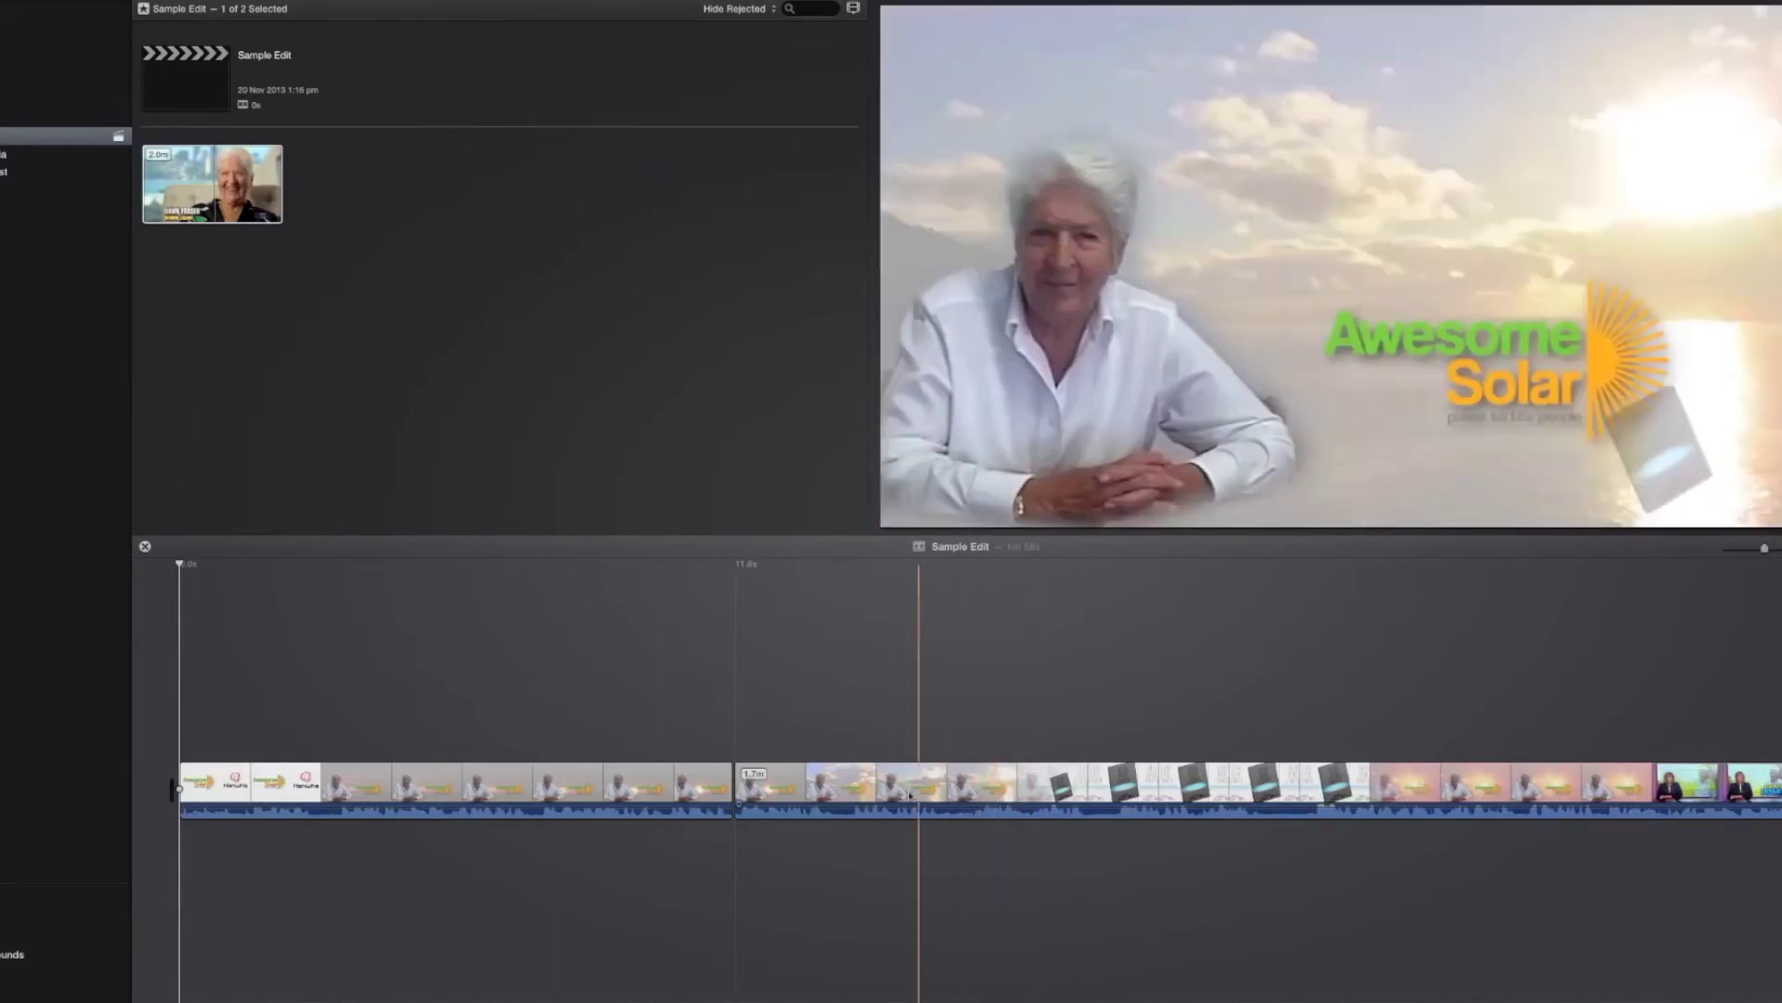
key(space)
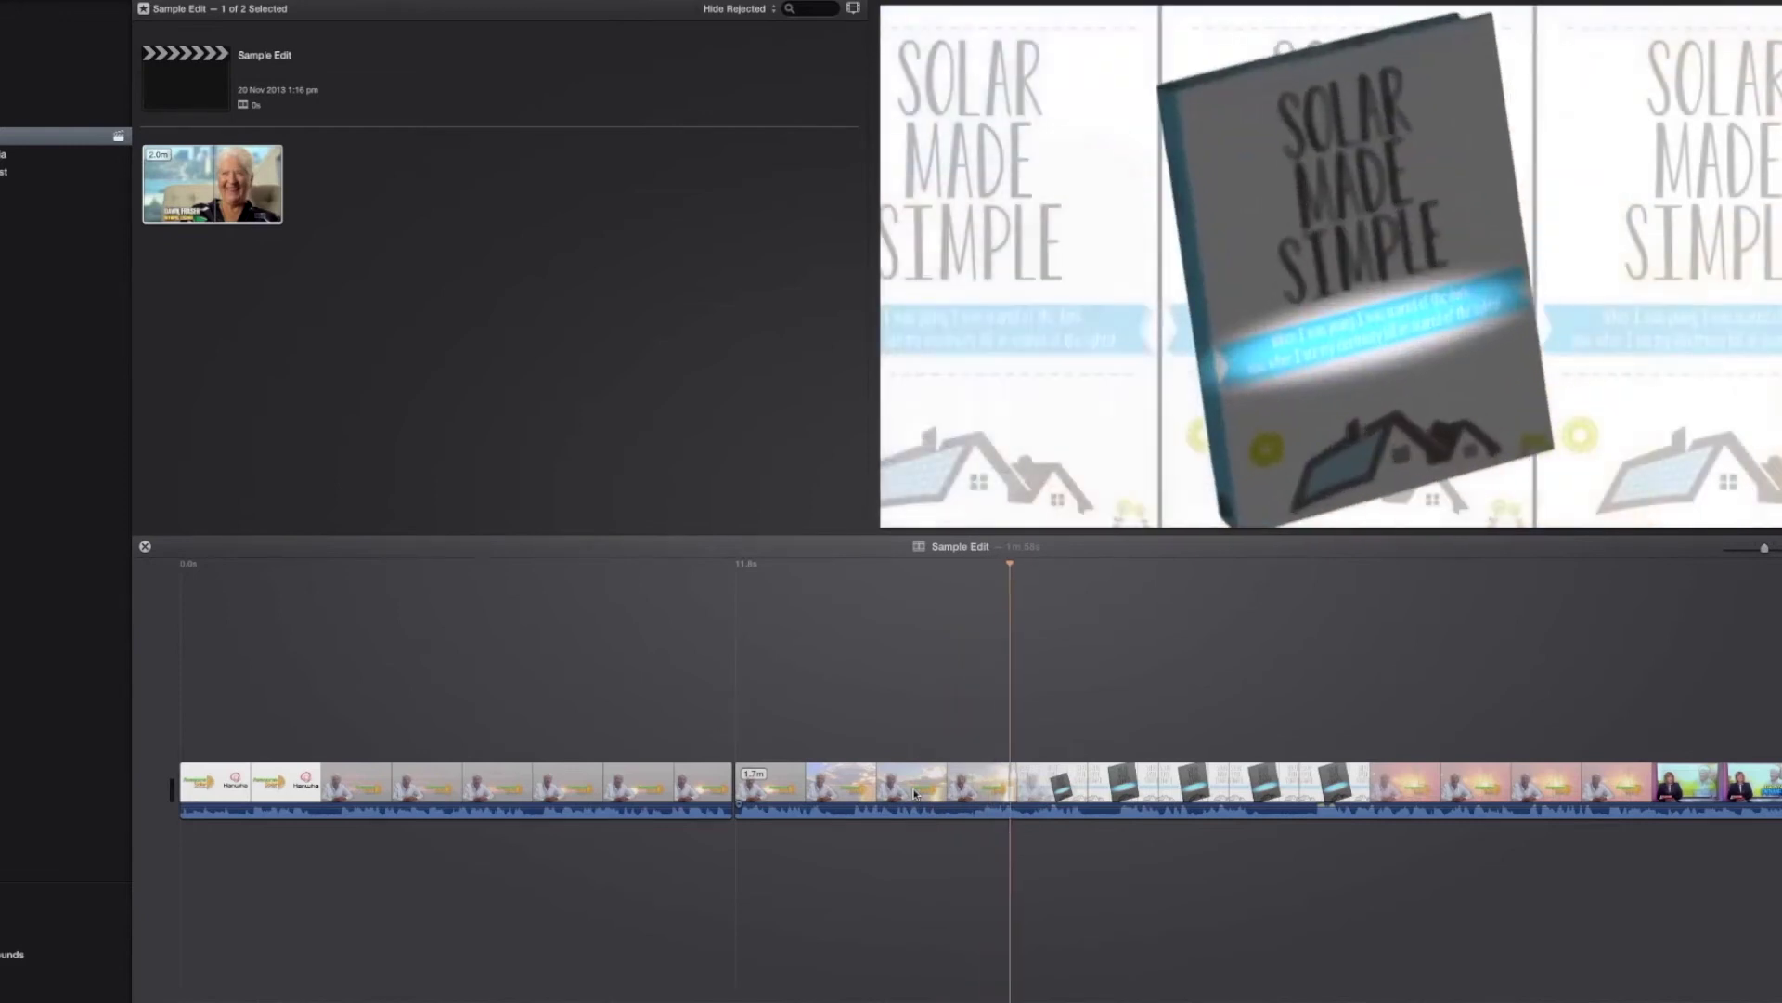
click(960, 780)
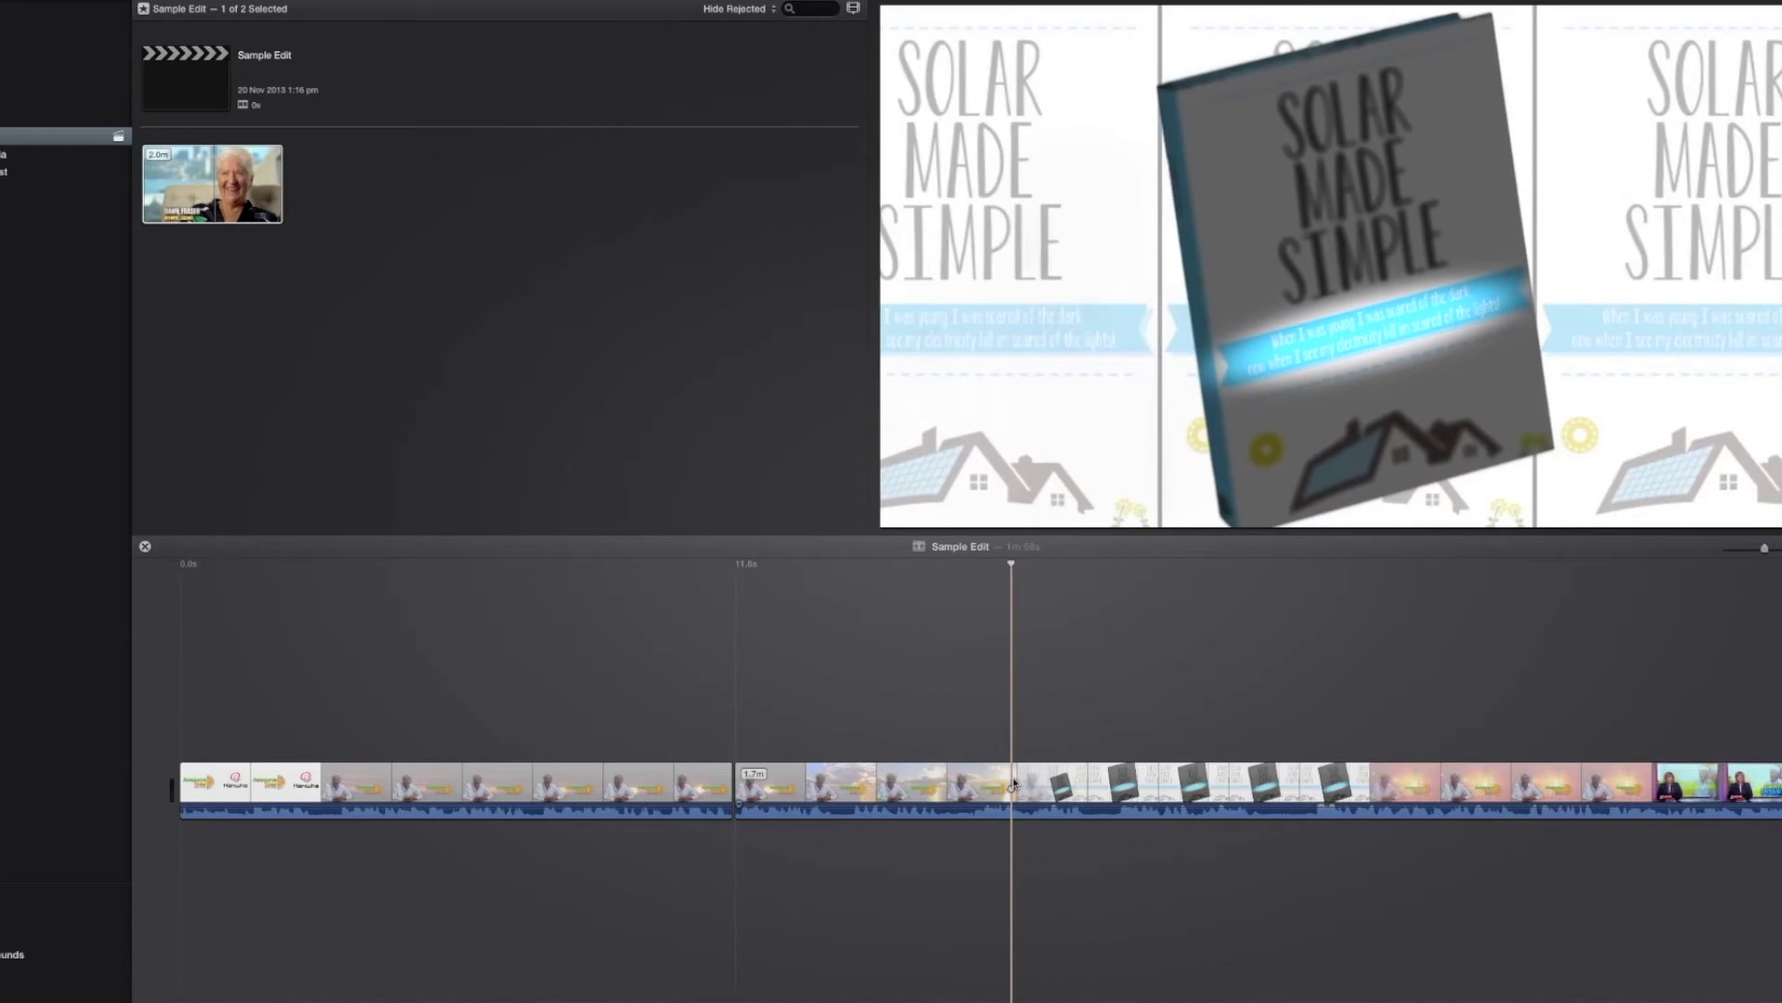
key(super+b)
click(935, 791)
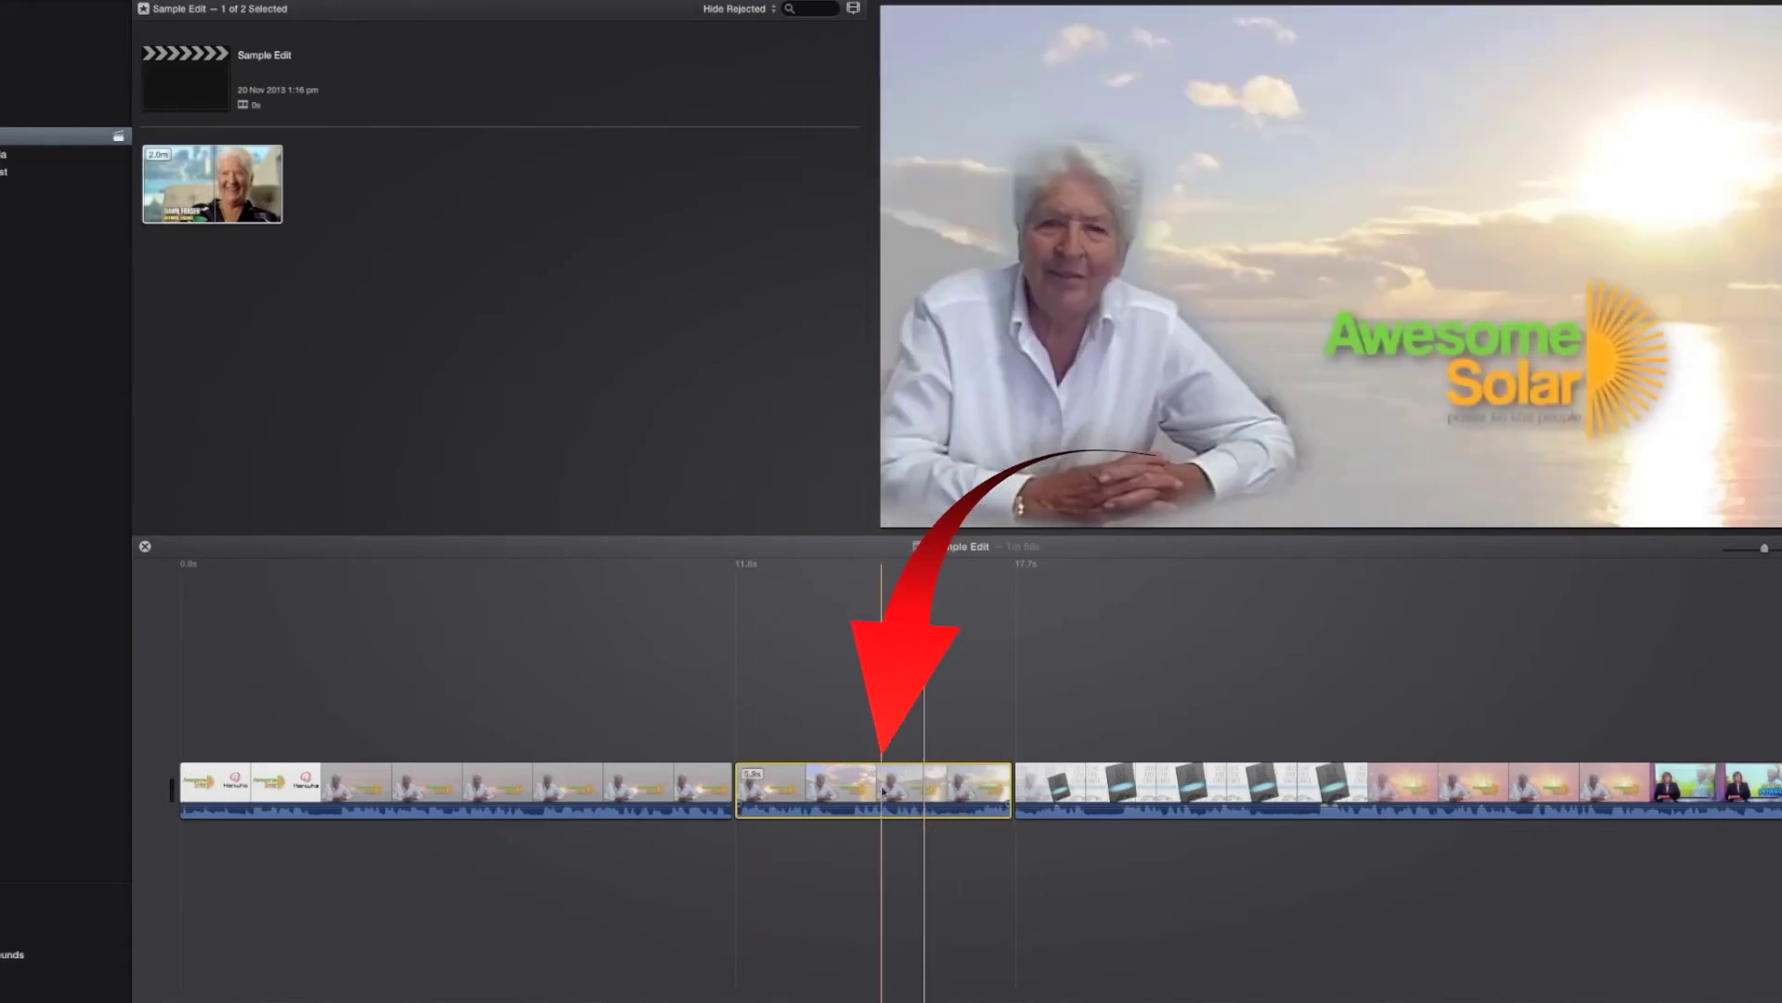
key(Delete)
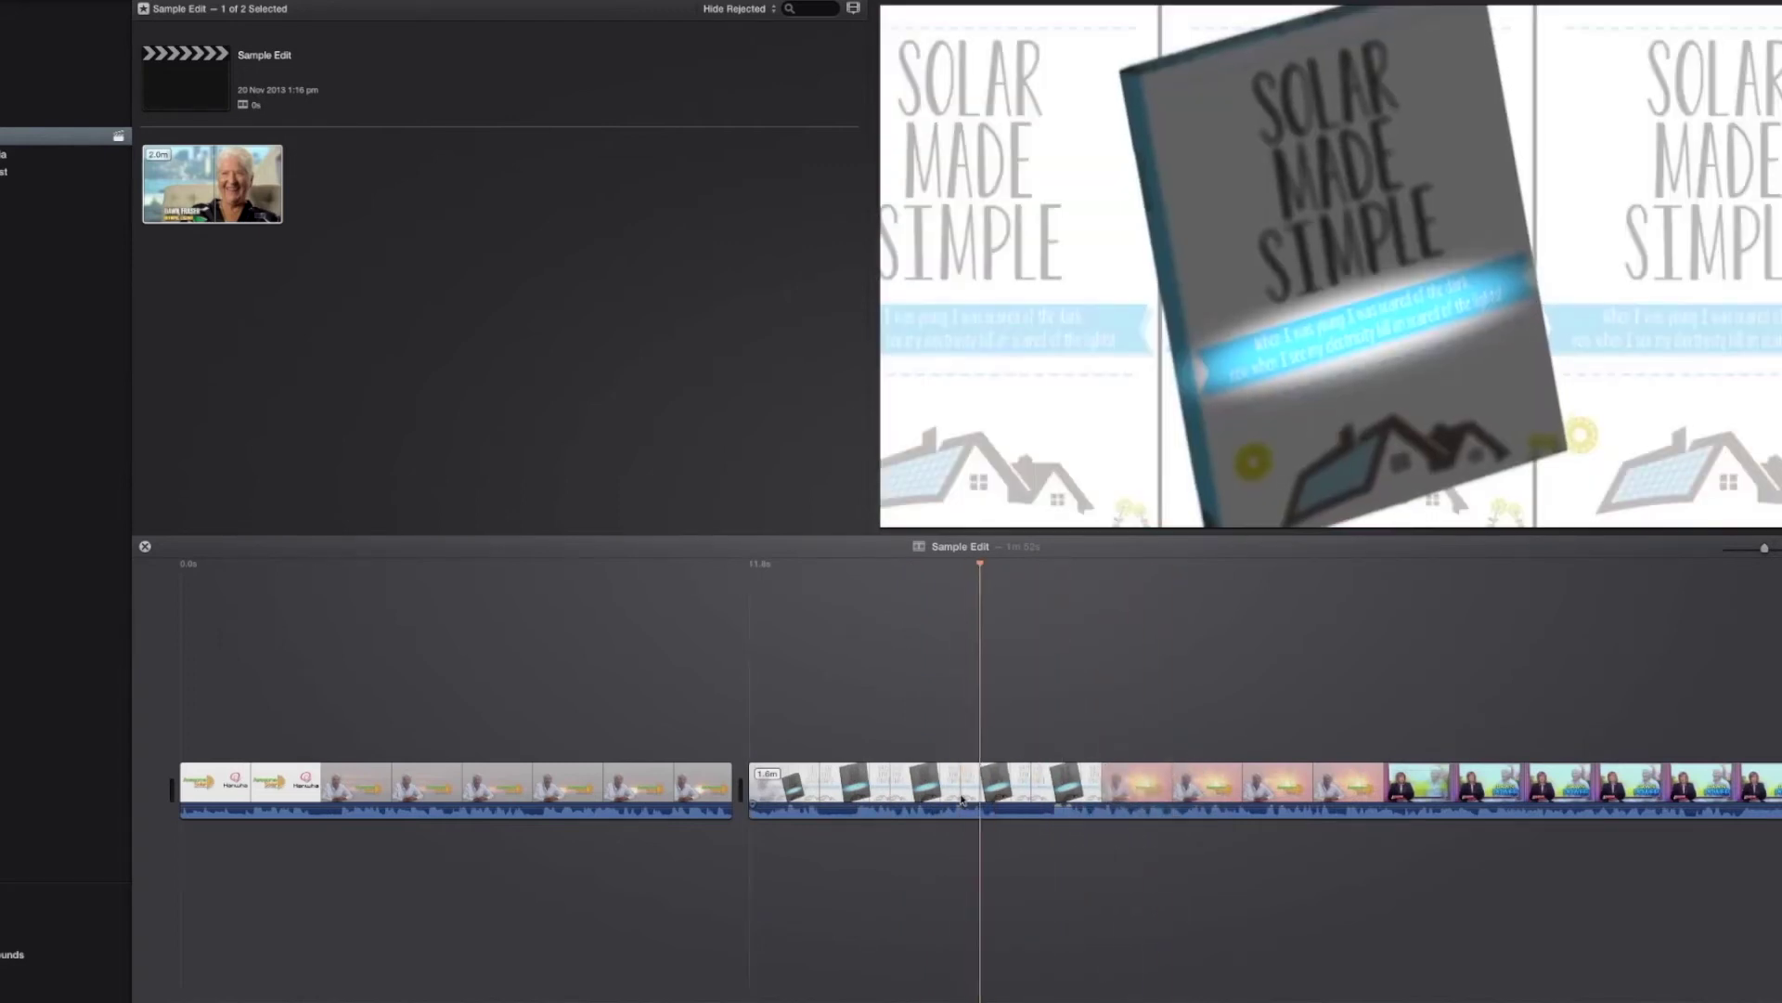
key(space)
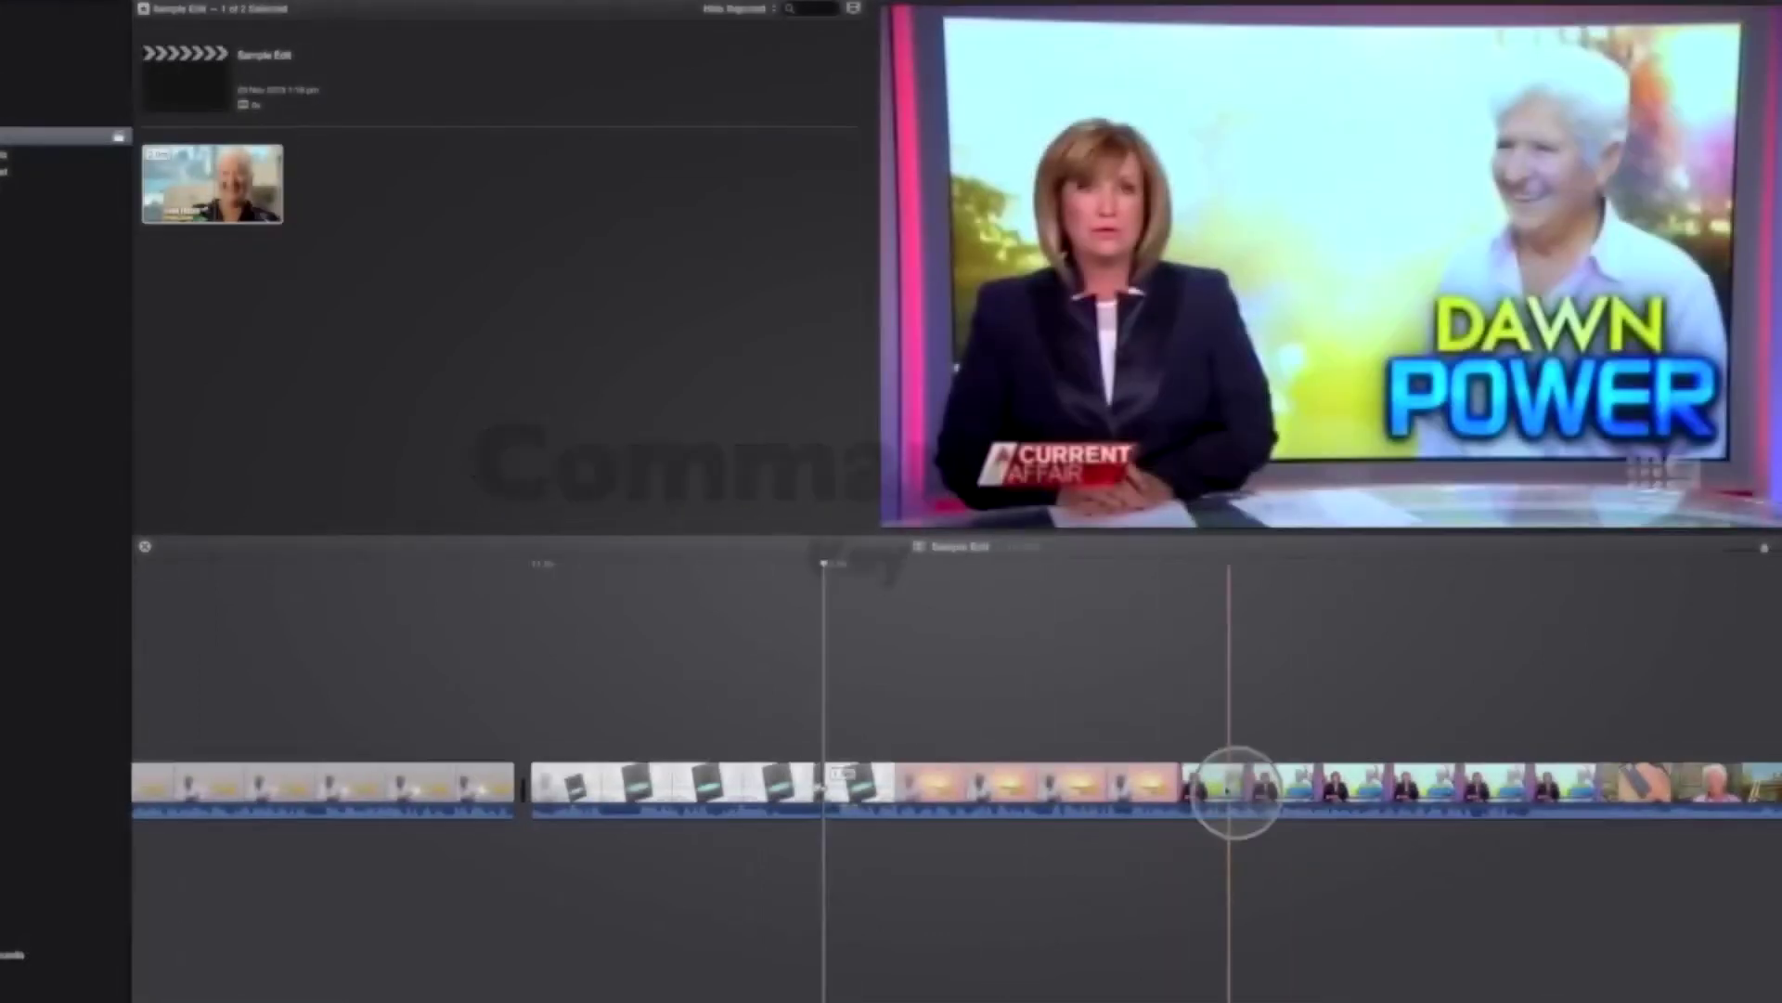
Step: Split the clip near the end card and delete the 37.0s stretch before it
scroll(1221, 789, right, 3)
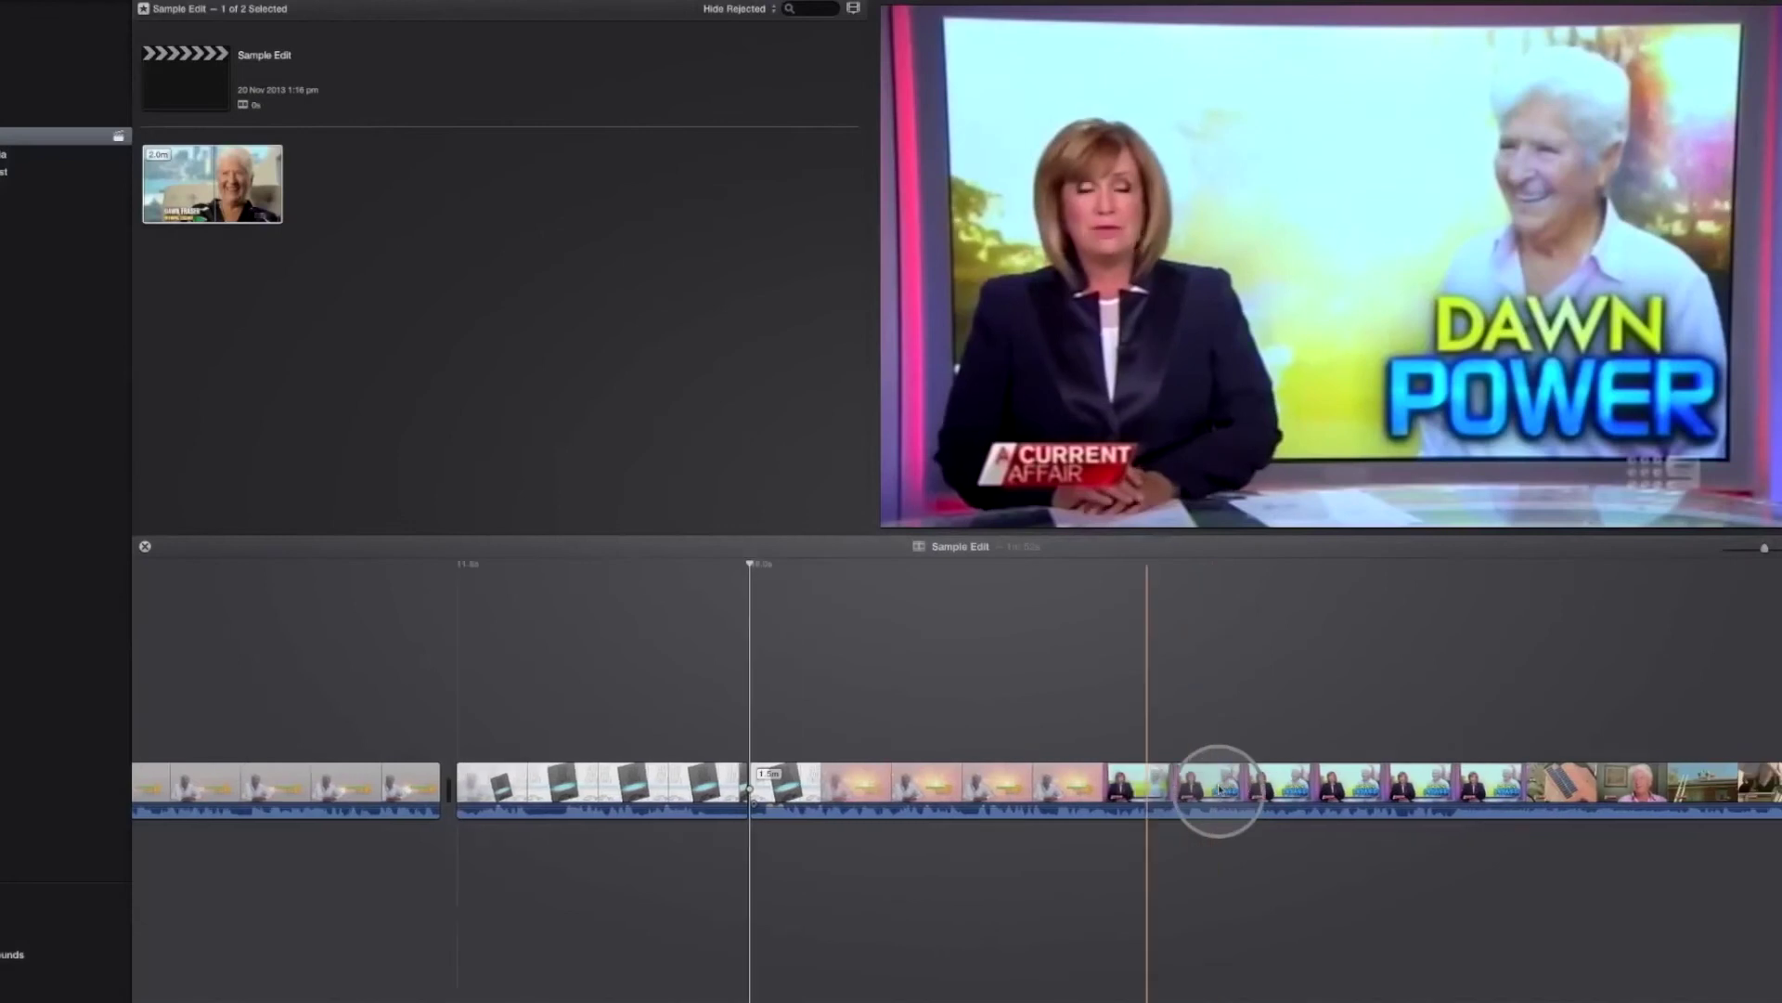
scroll(1221, 789, right, 5)
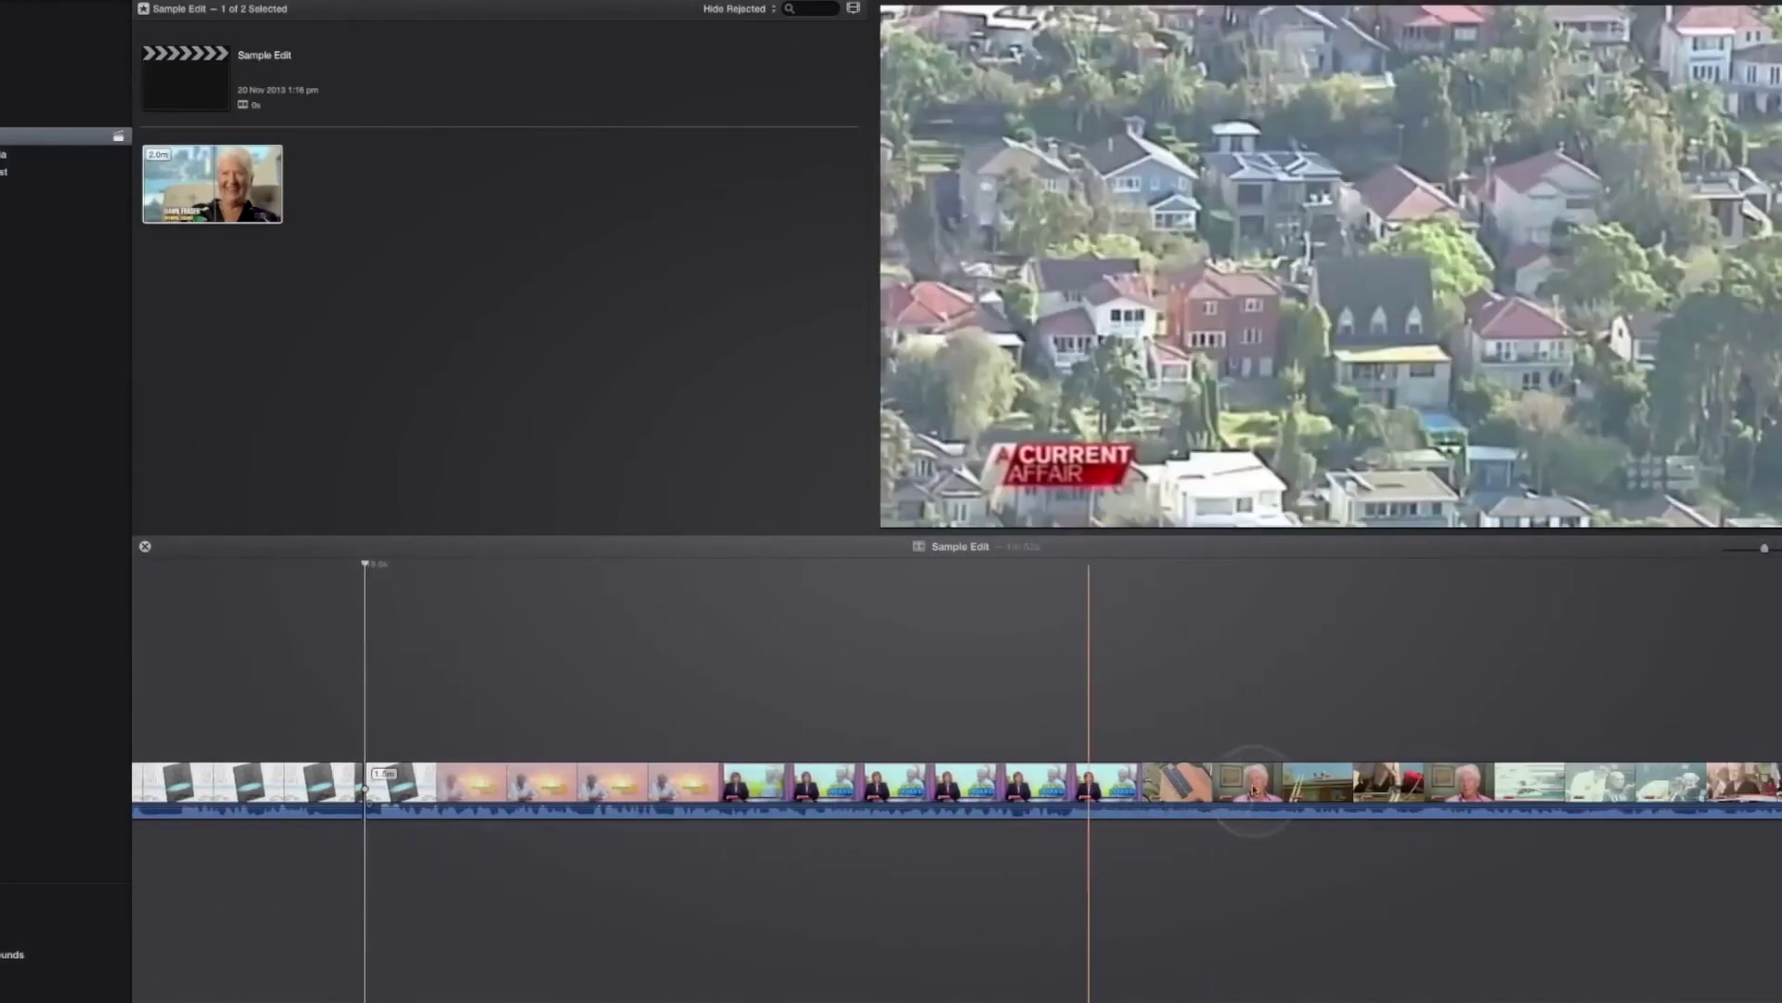
scroll(1252, 789, right, 4)
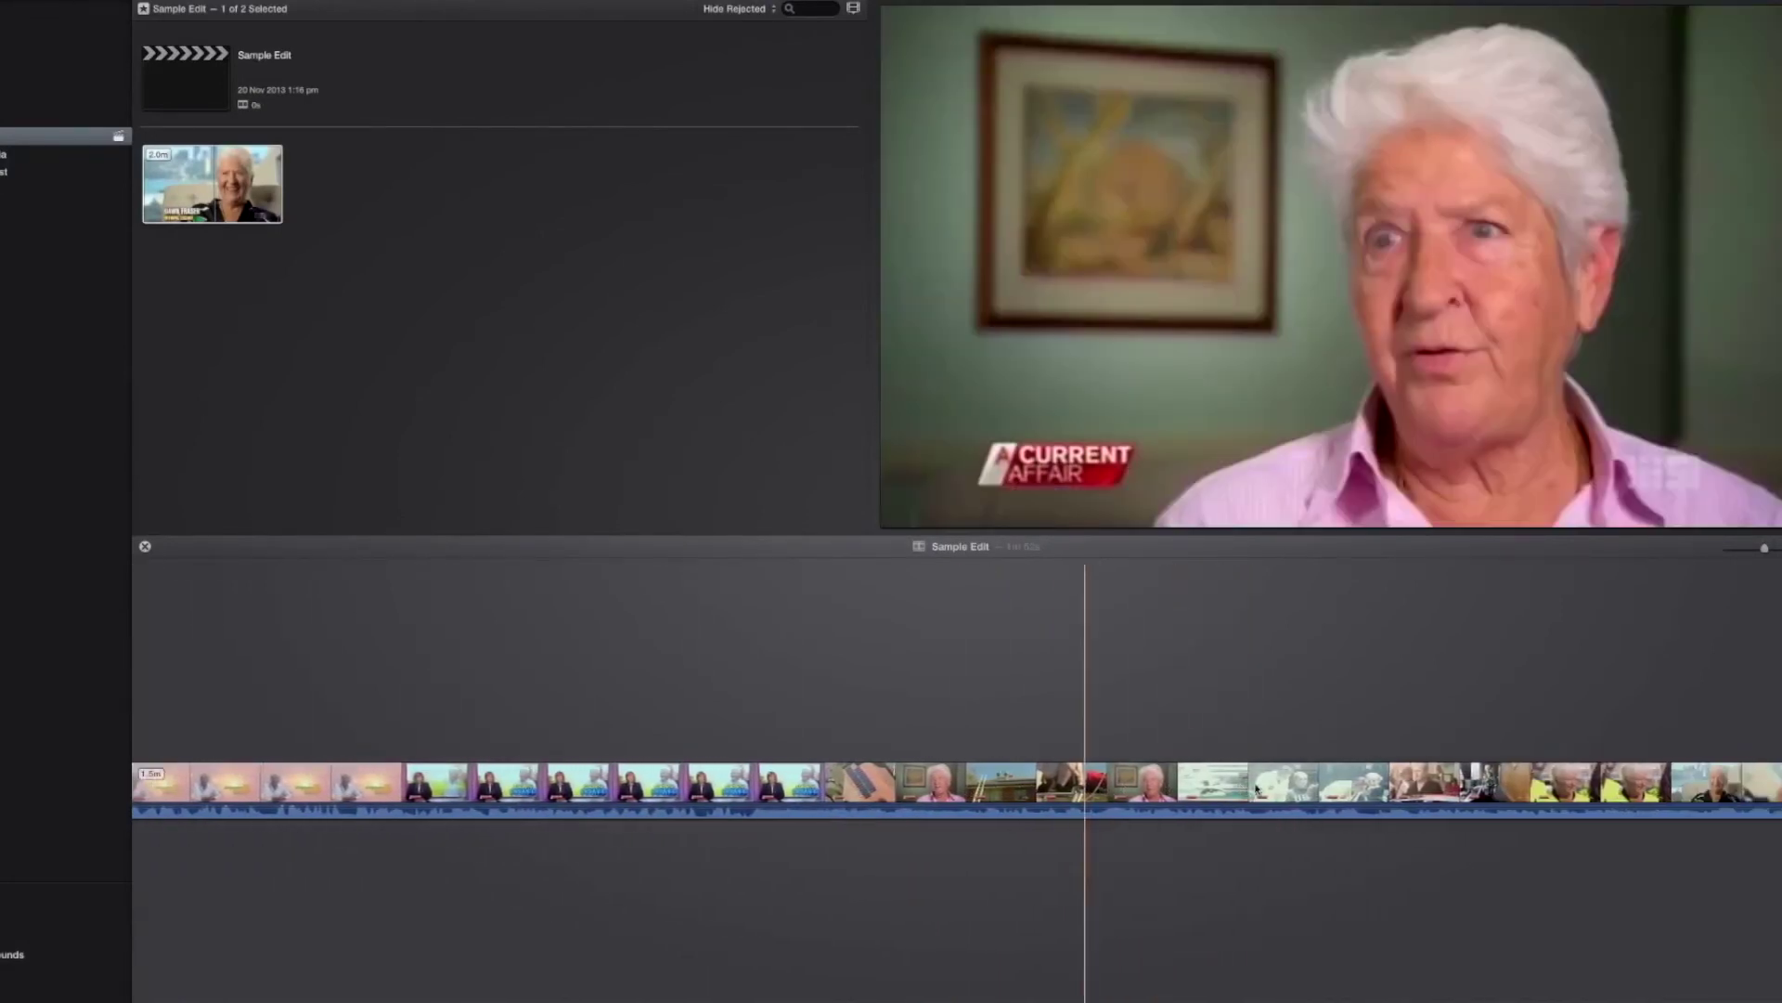
scroll(1253, 789, right, 3)
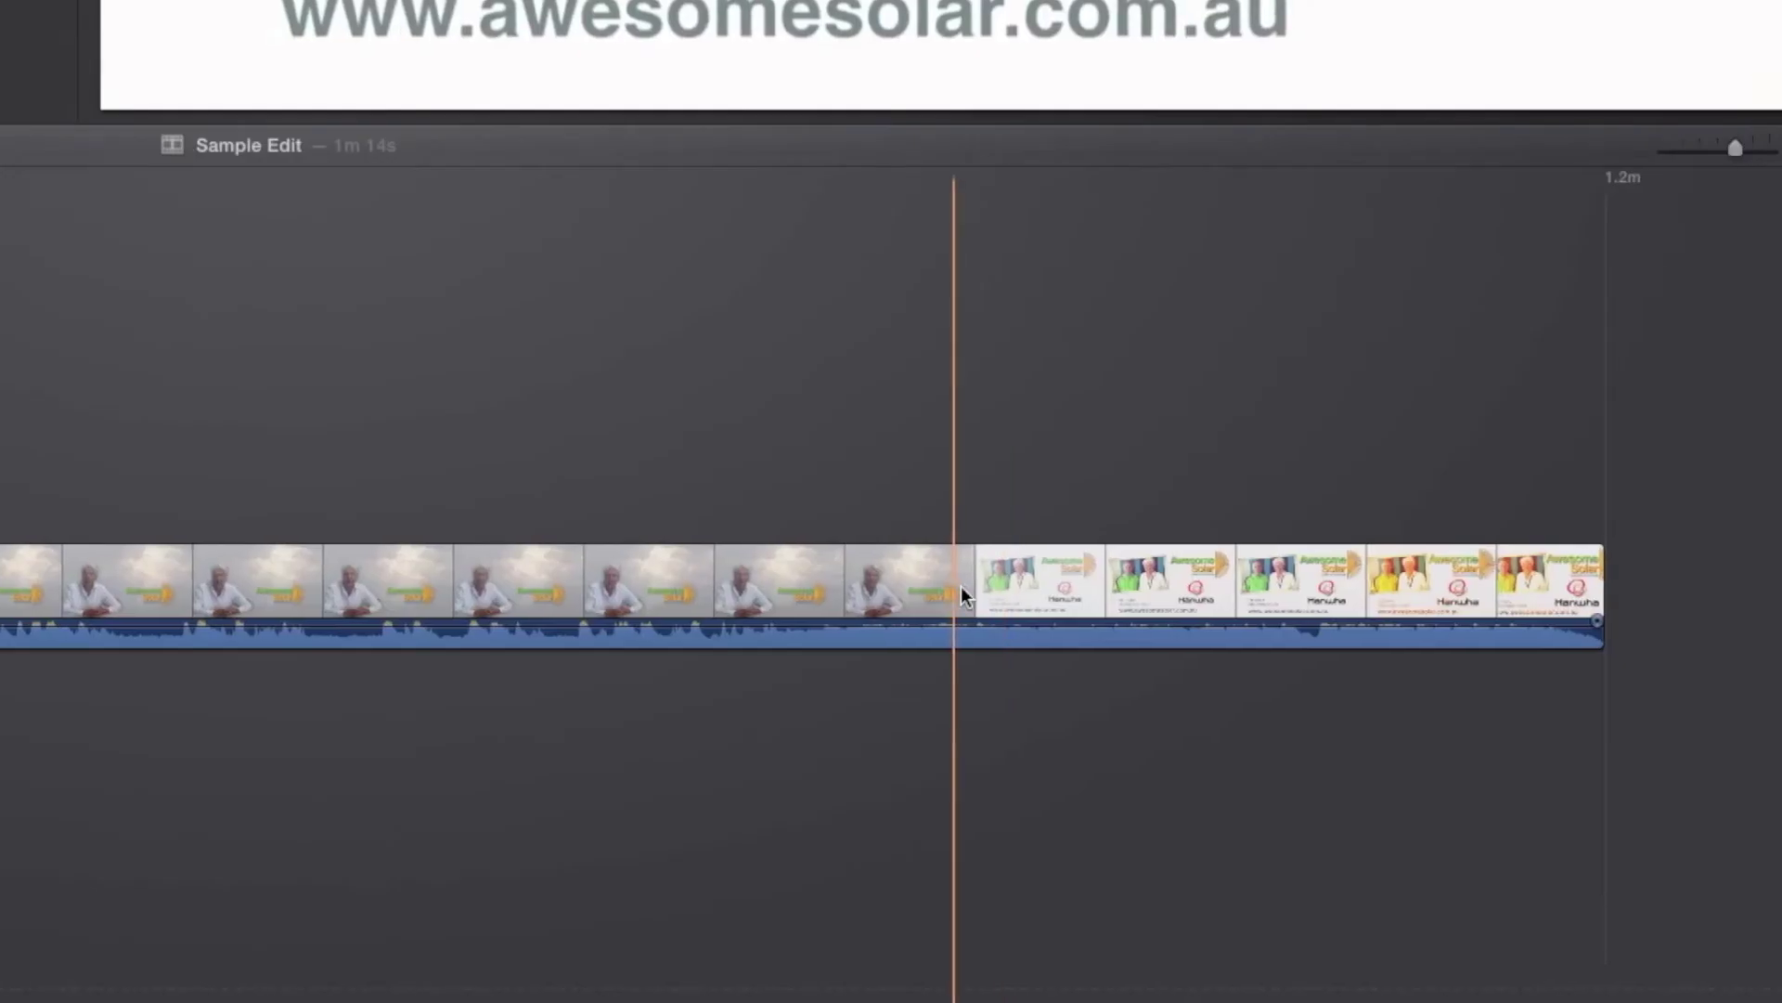
key(space)
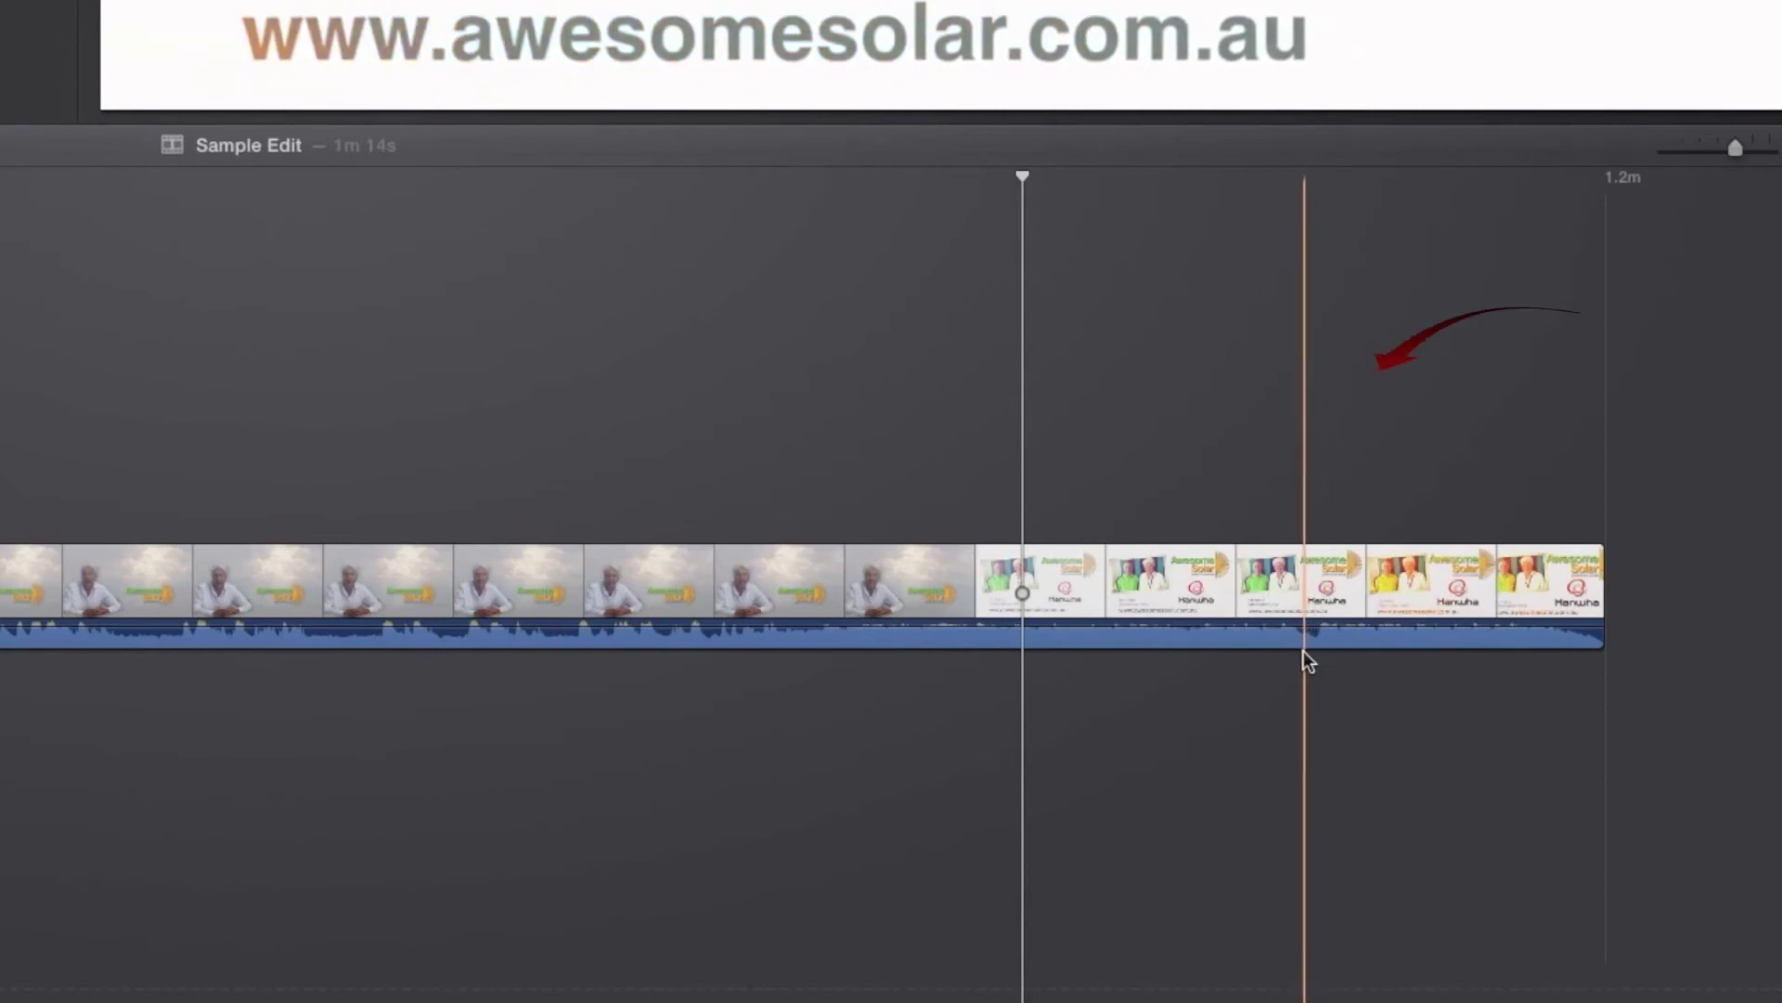
scroll(1303, 650, right, 1)
key(space)
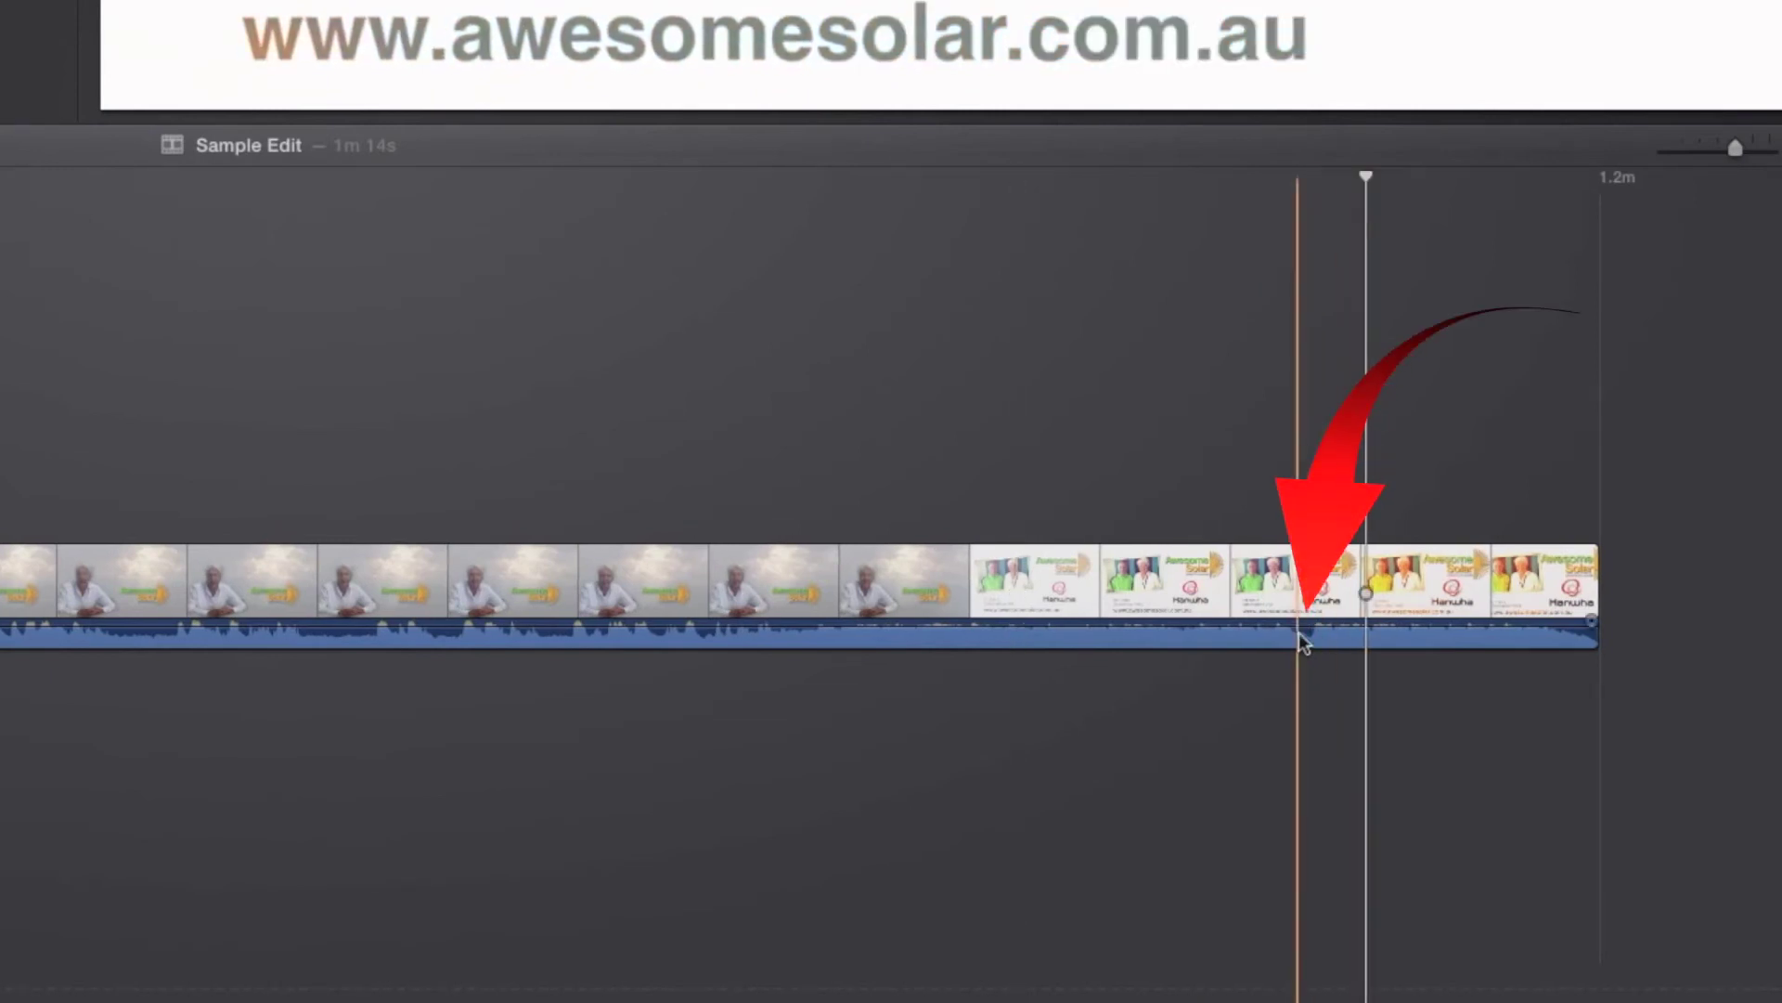
click(1306, 618)
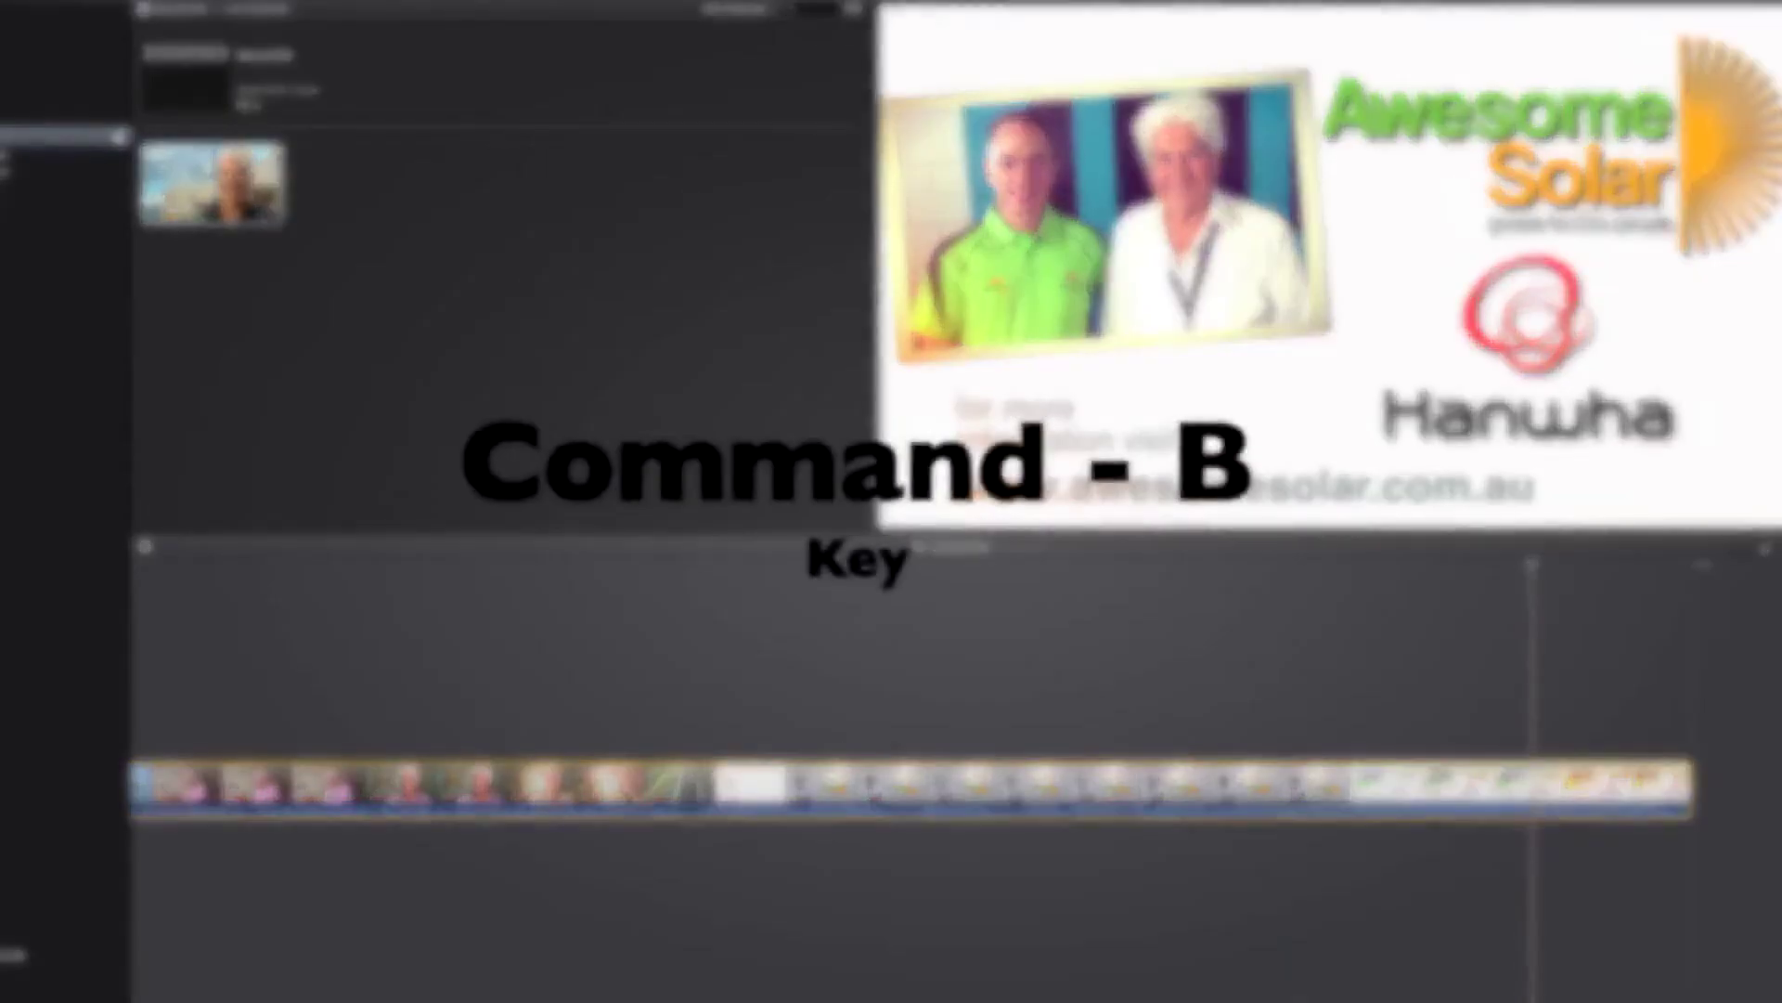
key(super+b)
click(1382, 797)
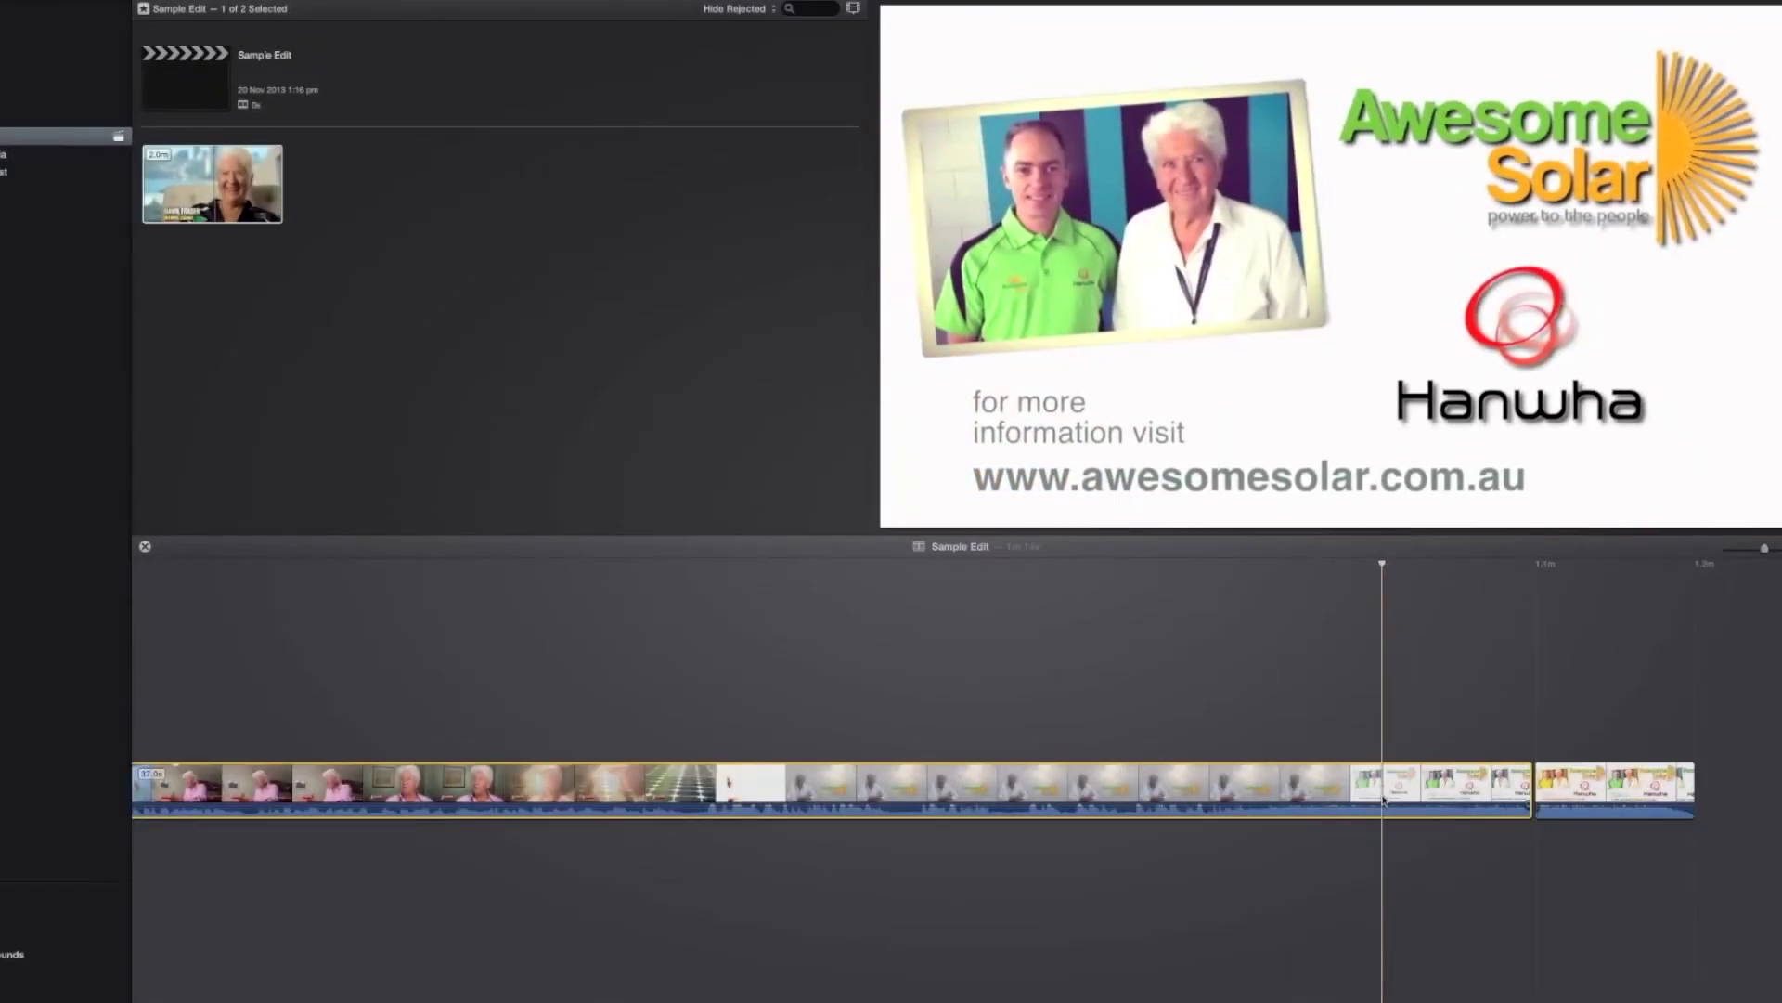
key(Delete)
scroll(751, 761, left, 12)
scroll(751, 760, left, 3)
click(751, 761)
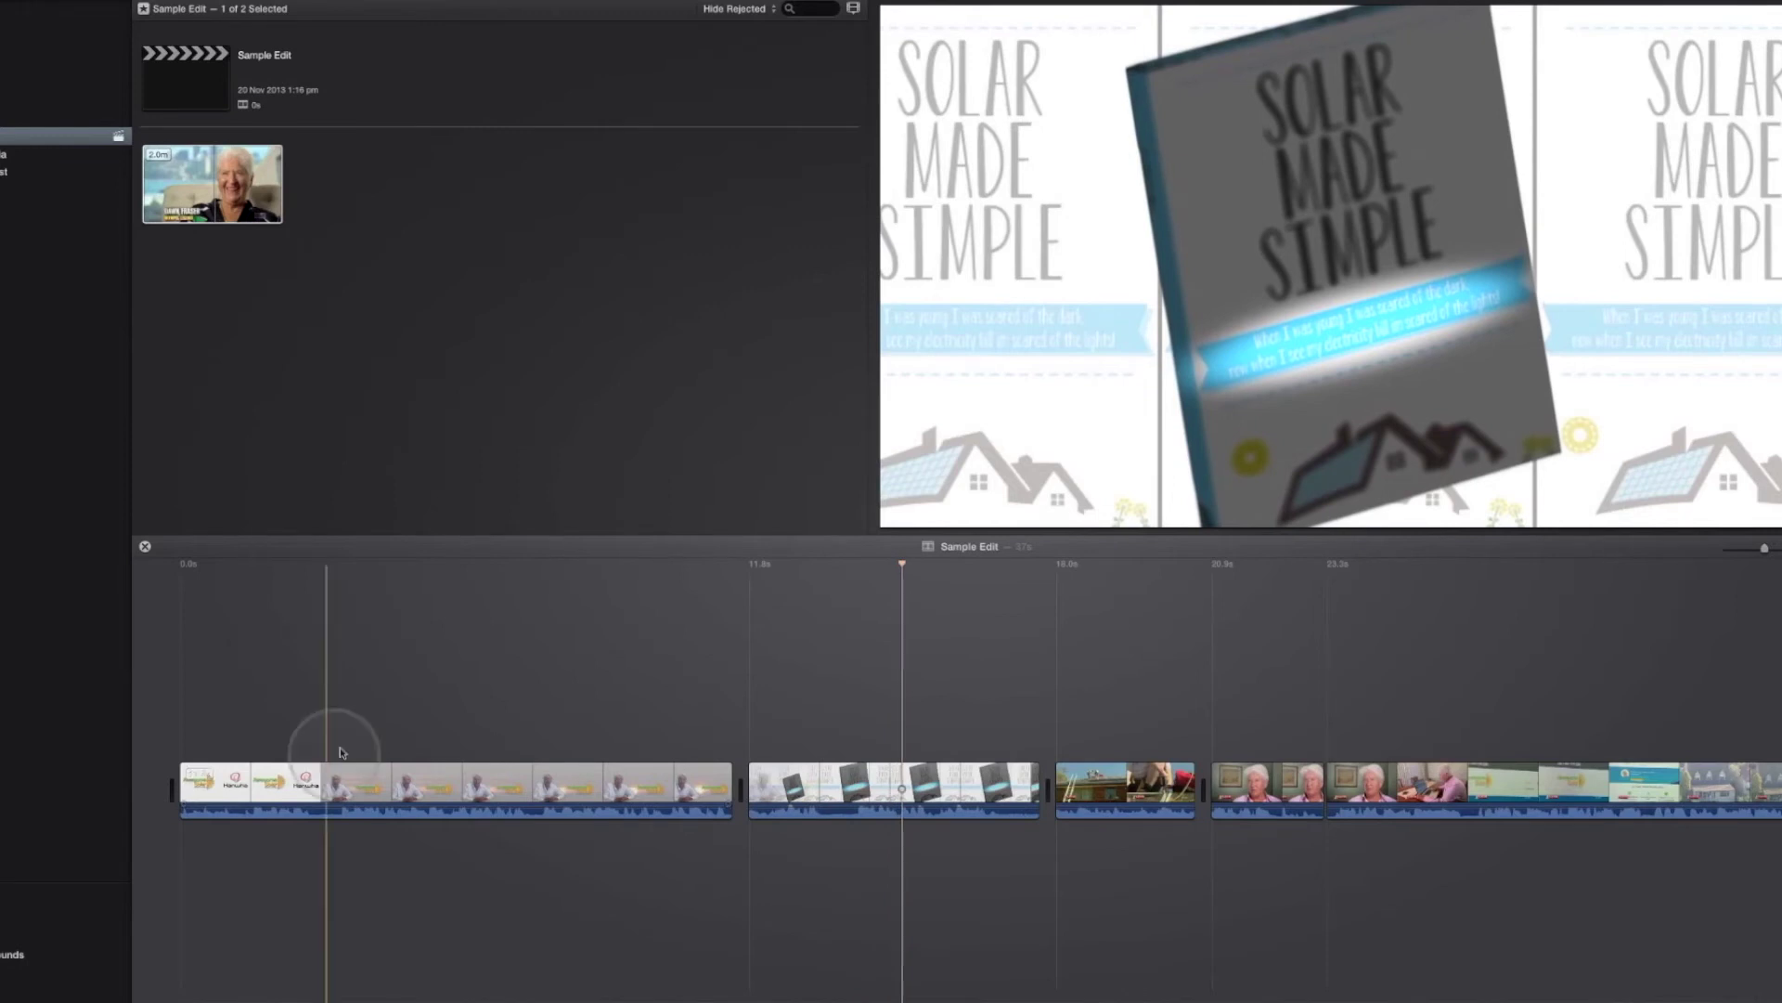
click(724, 798)
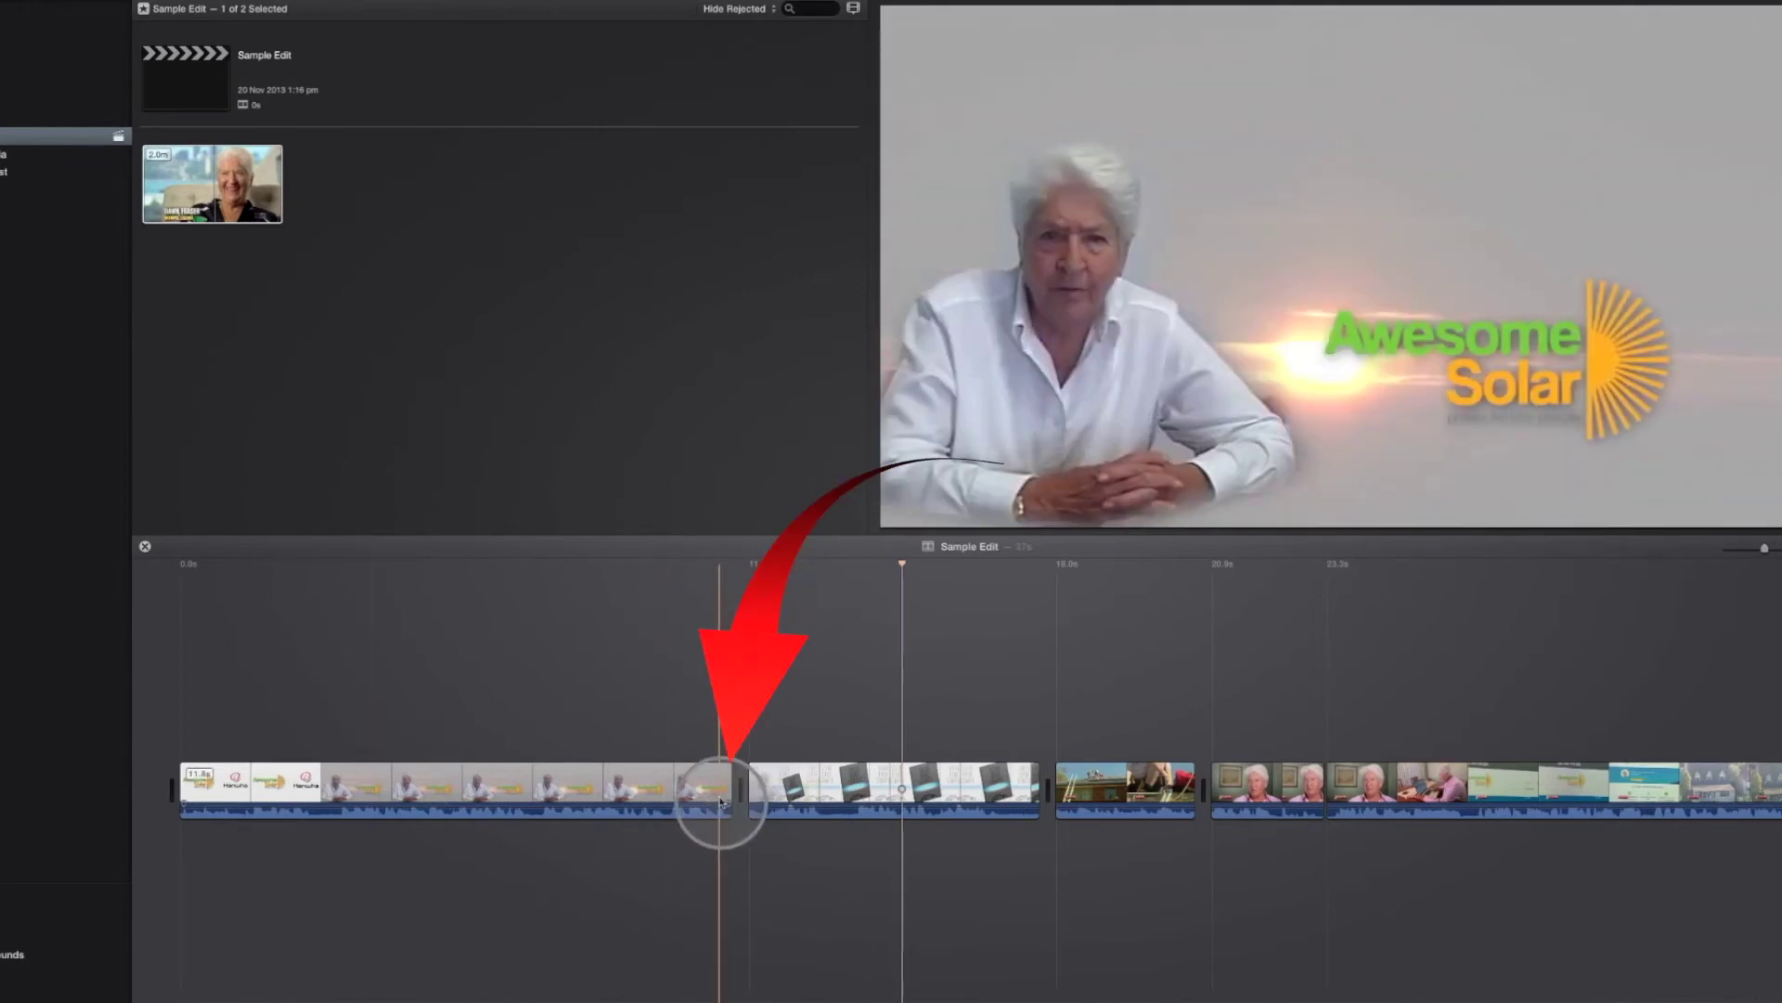
key(space)
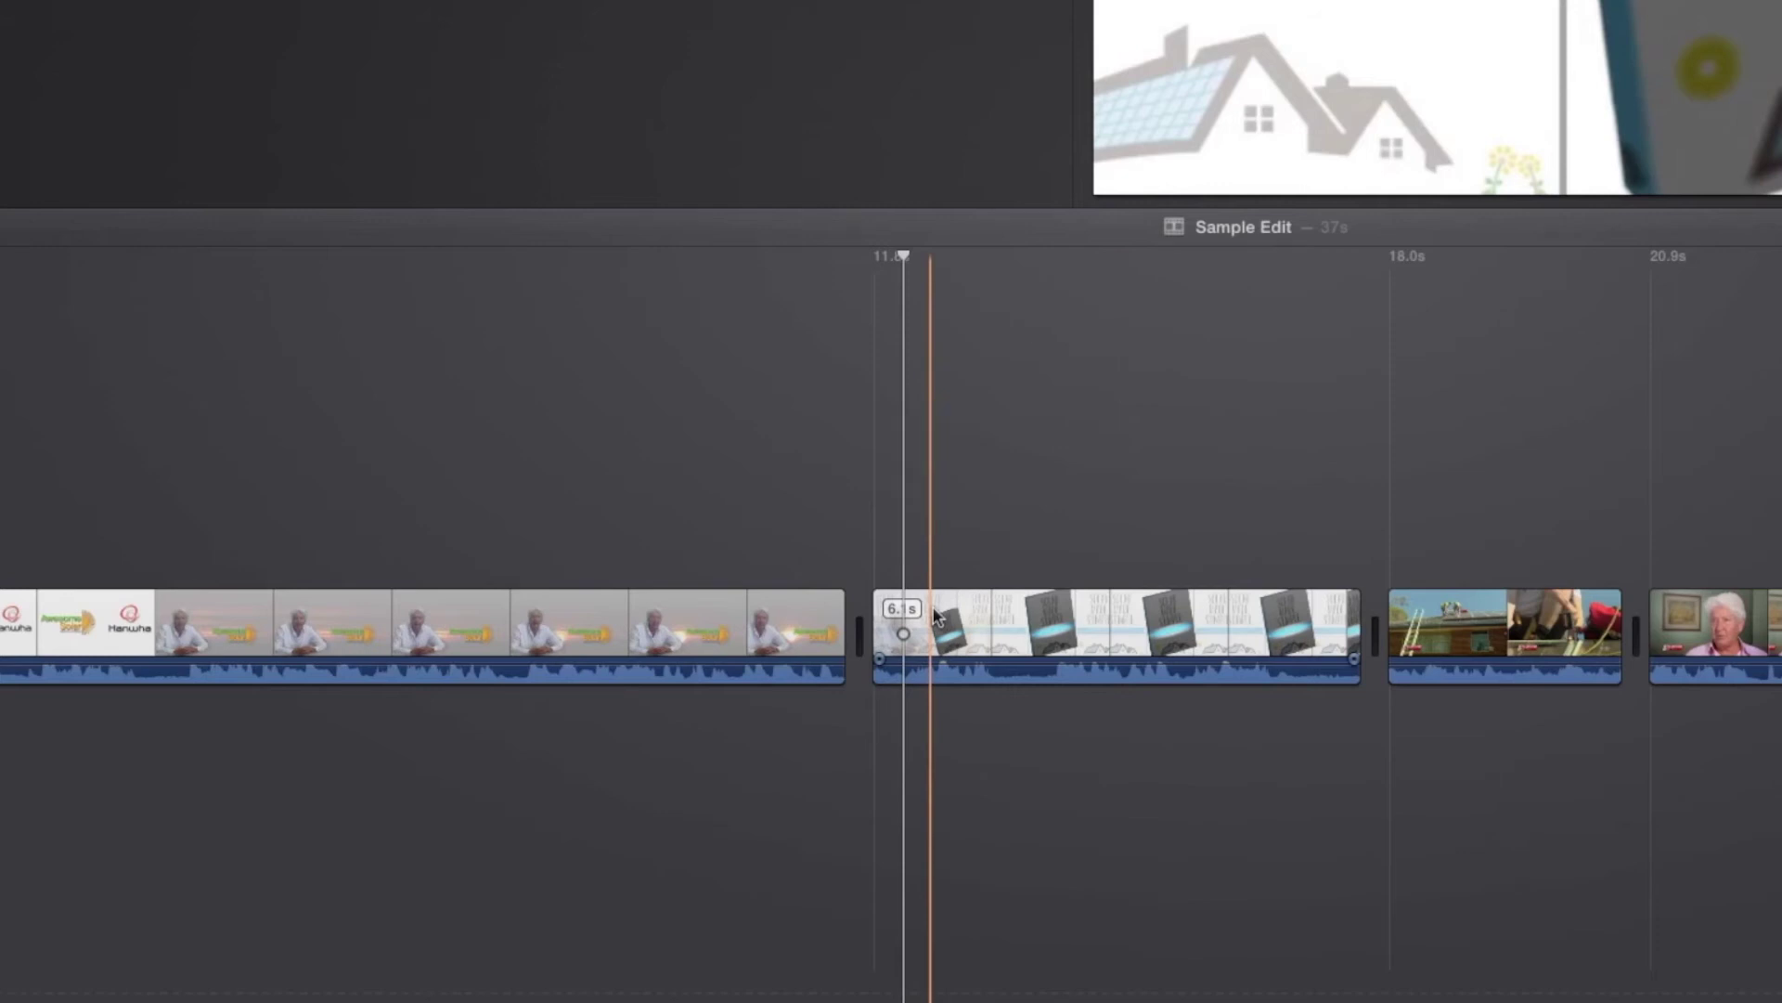
Step: Detach the Solar Made Simple audio and extend its start earlier, from 6.1s to 6.5s
click(935, 616)
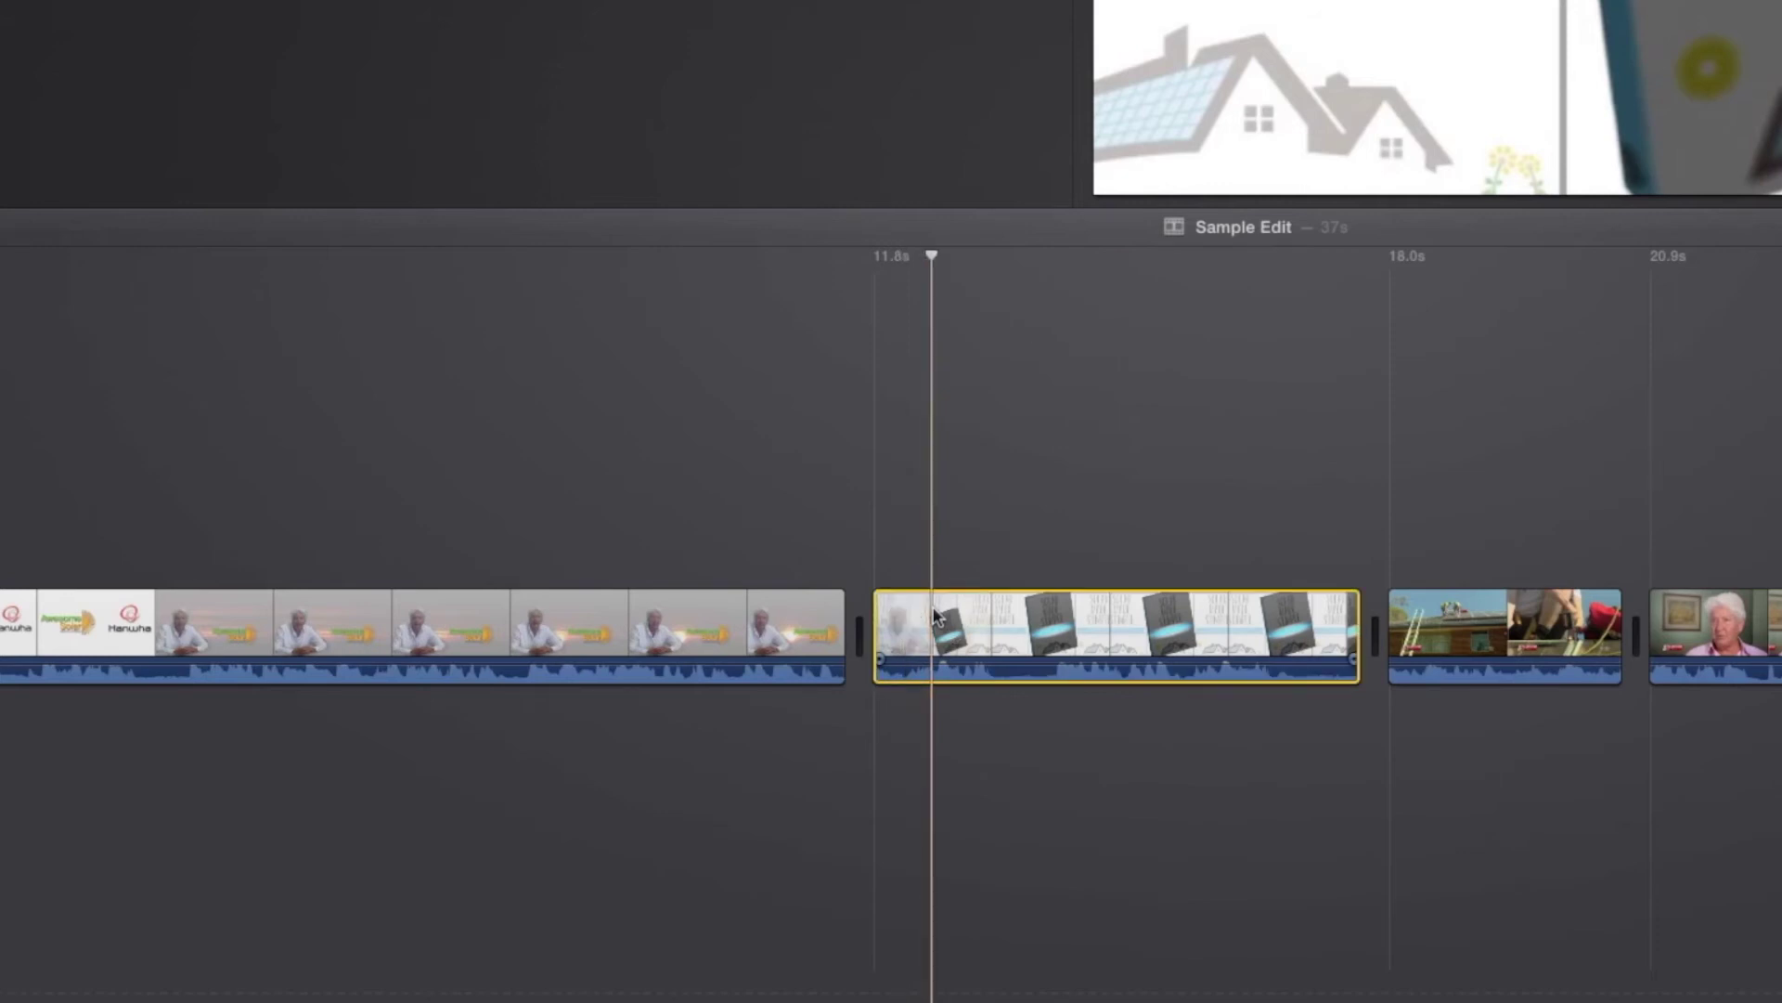
right_click(936, 617)
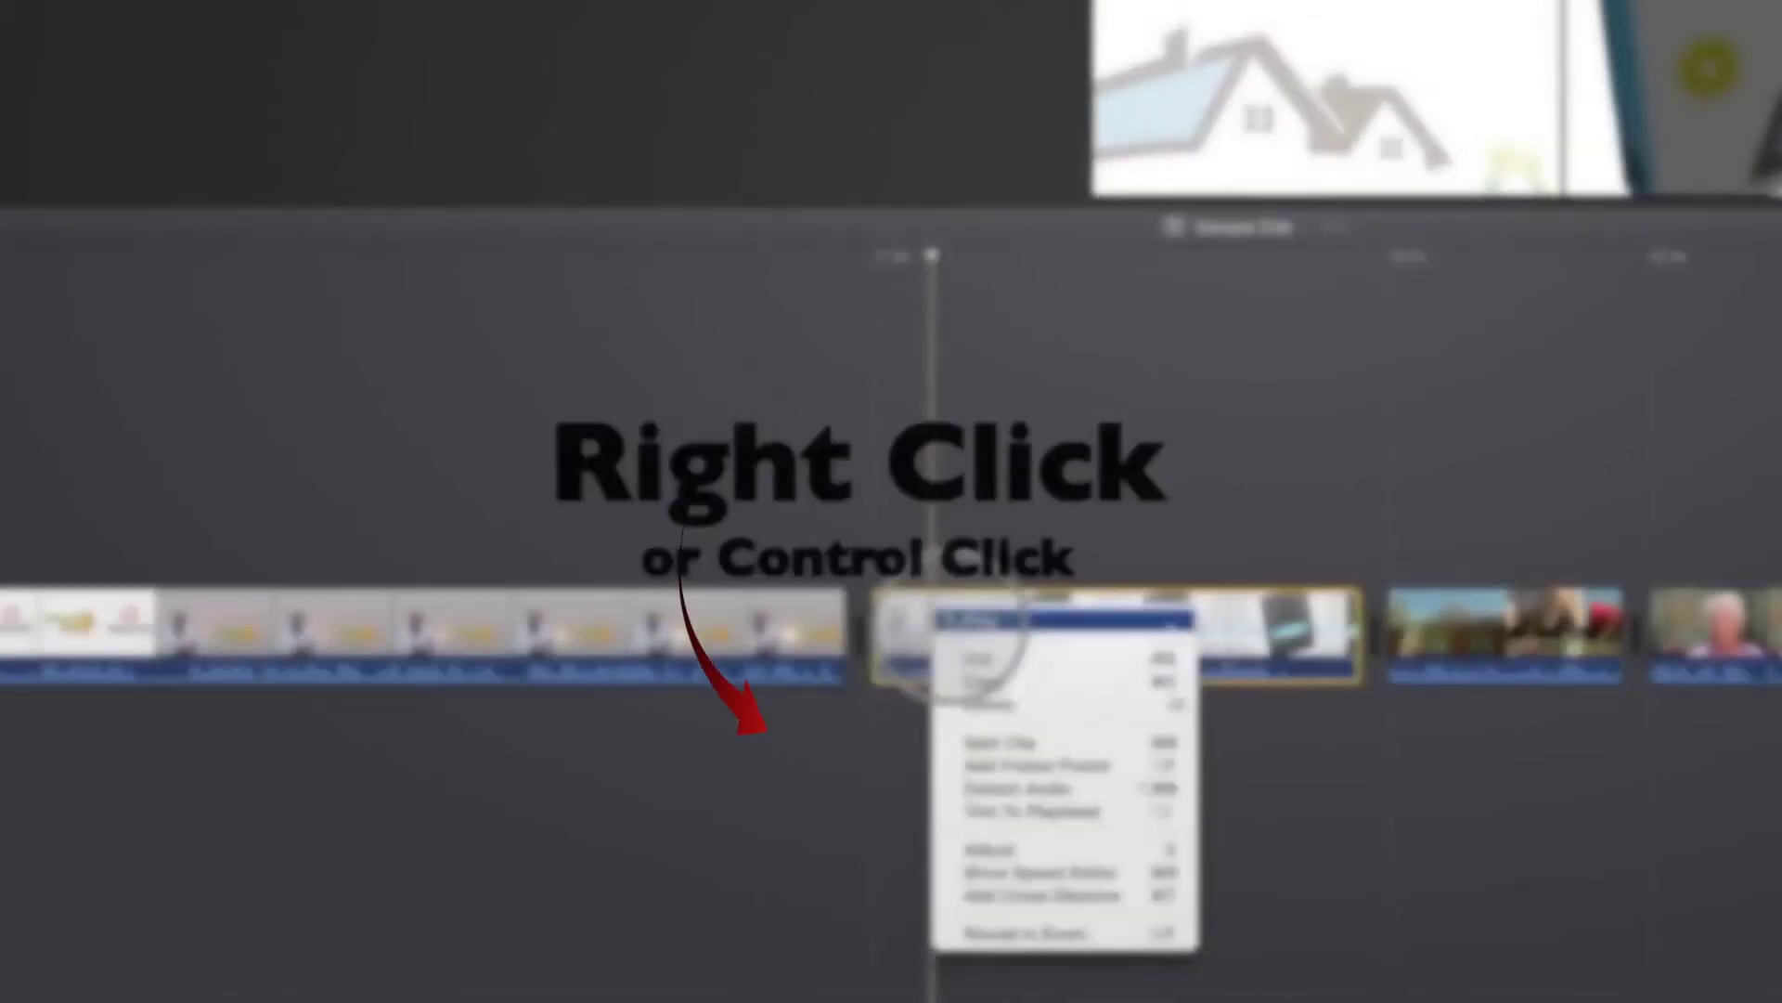
click(999, 789)
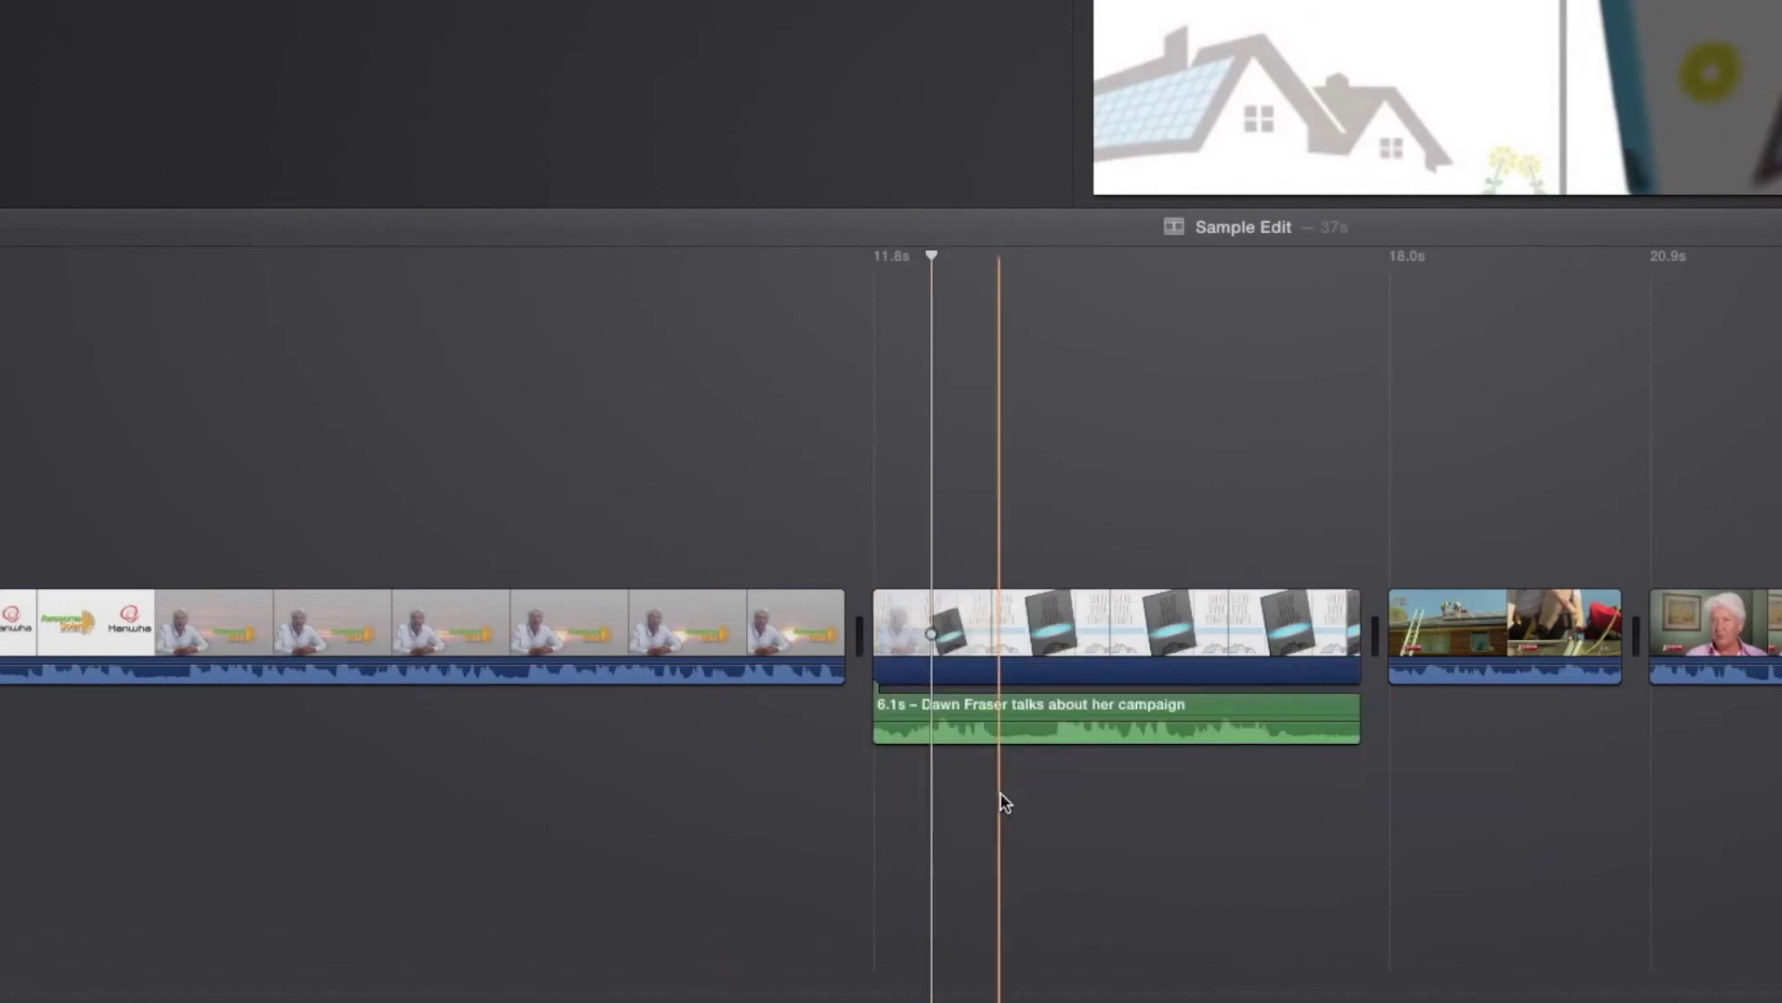
click(1041, 733)
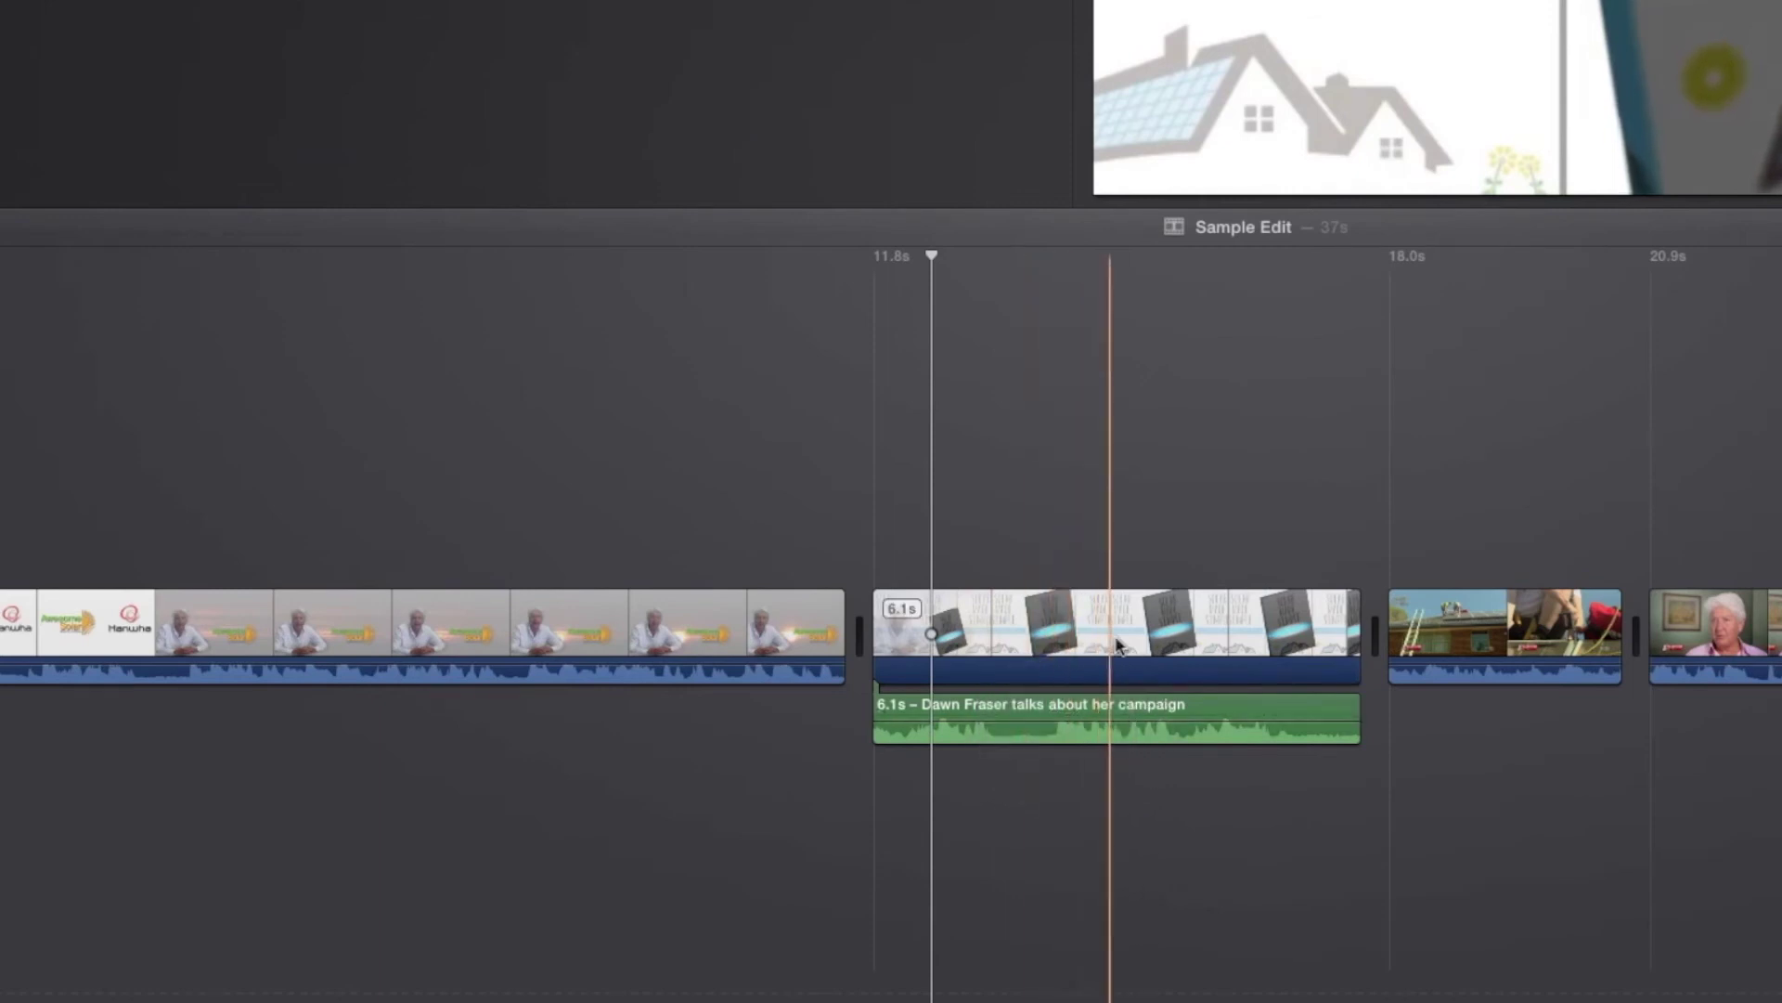
click(875, 741)
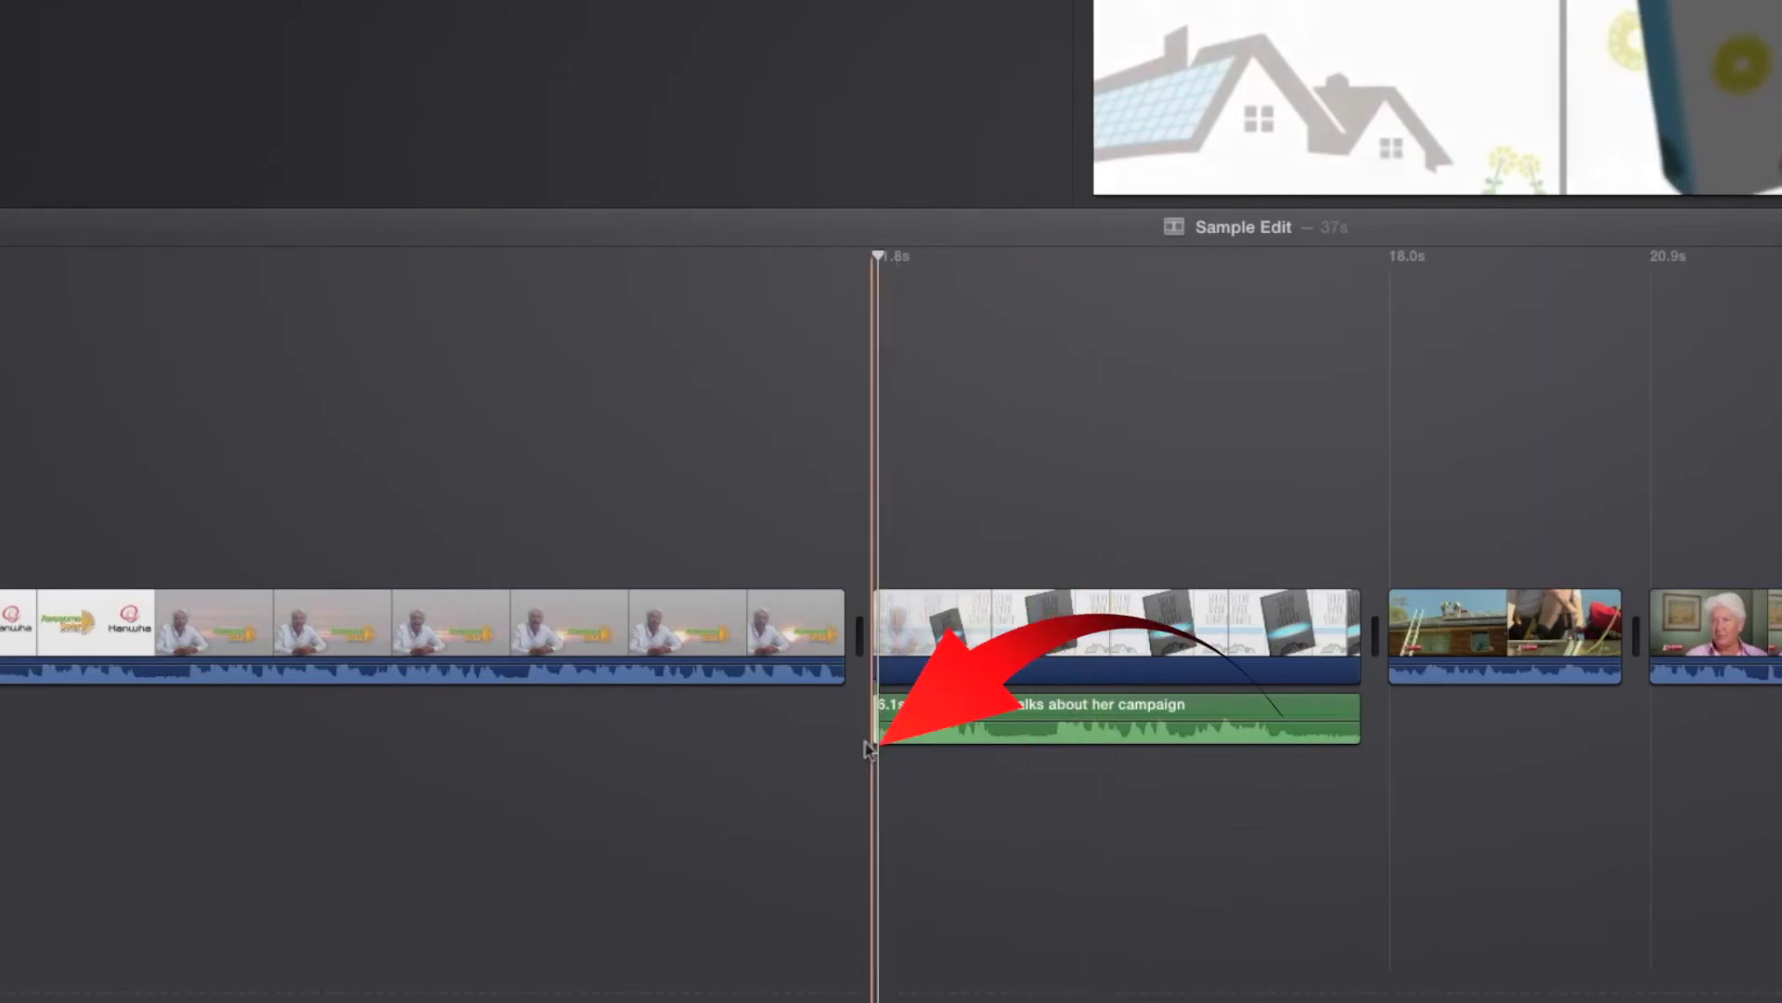
drag(871, 742, 808, 703)
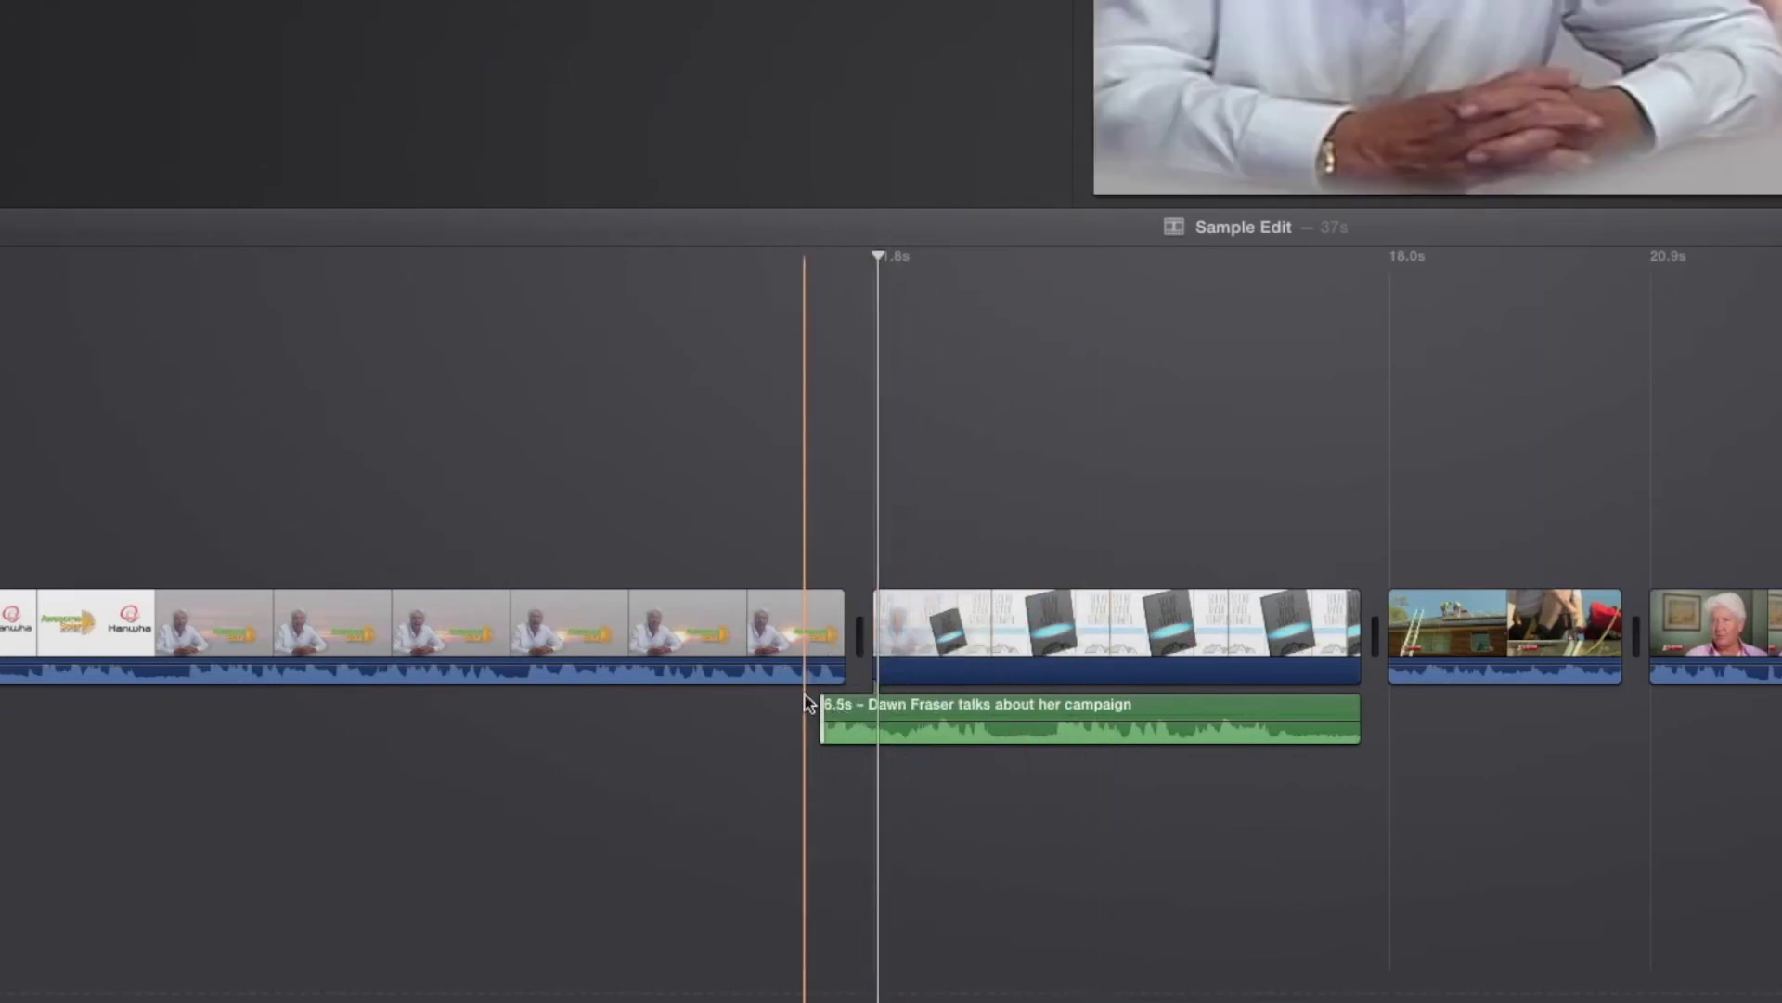
key(space)
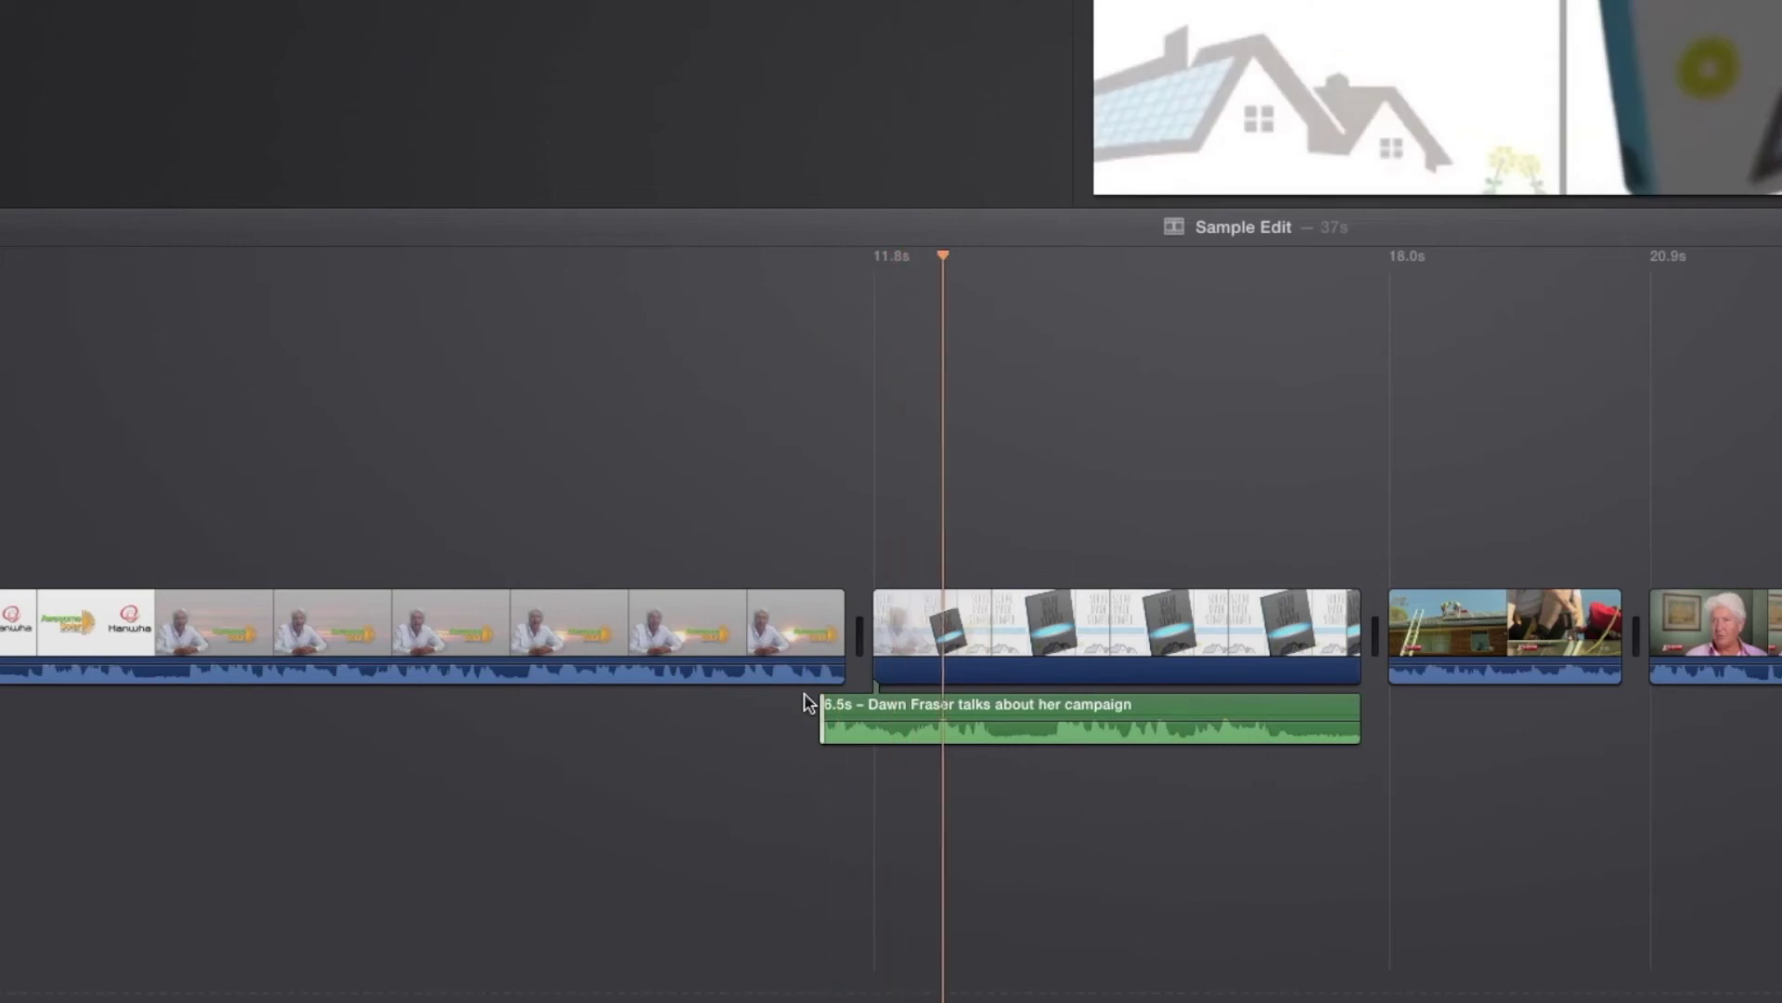
Step: Detach the opening presenter clip's audio so it overlaps the Solar Made Simple audio
click(816, 728)
right_click(755, 625)
click(804, 817)
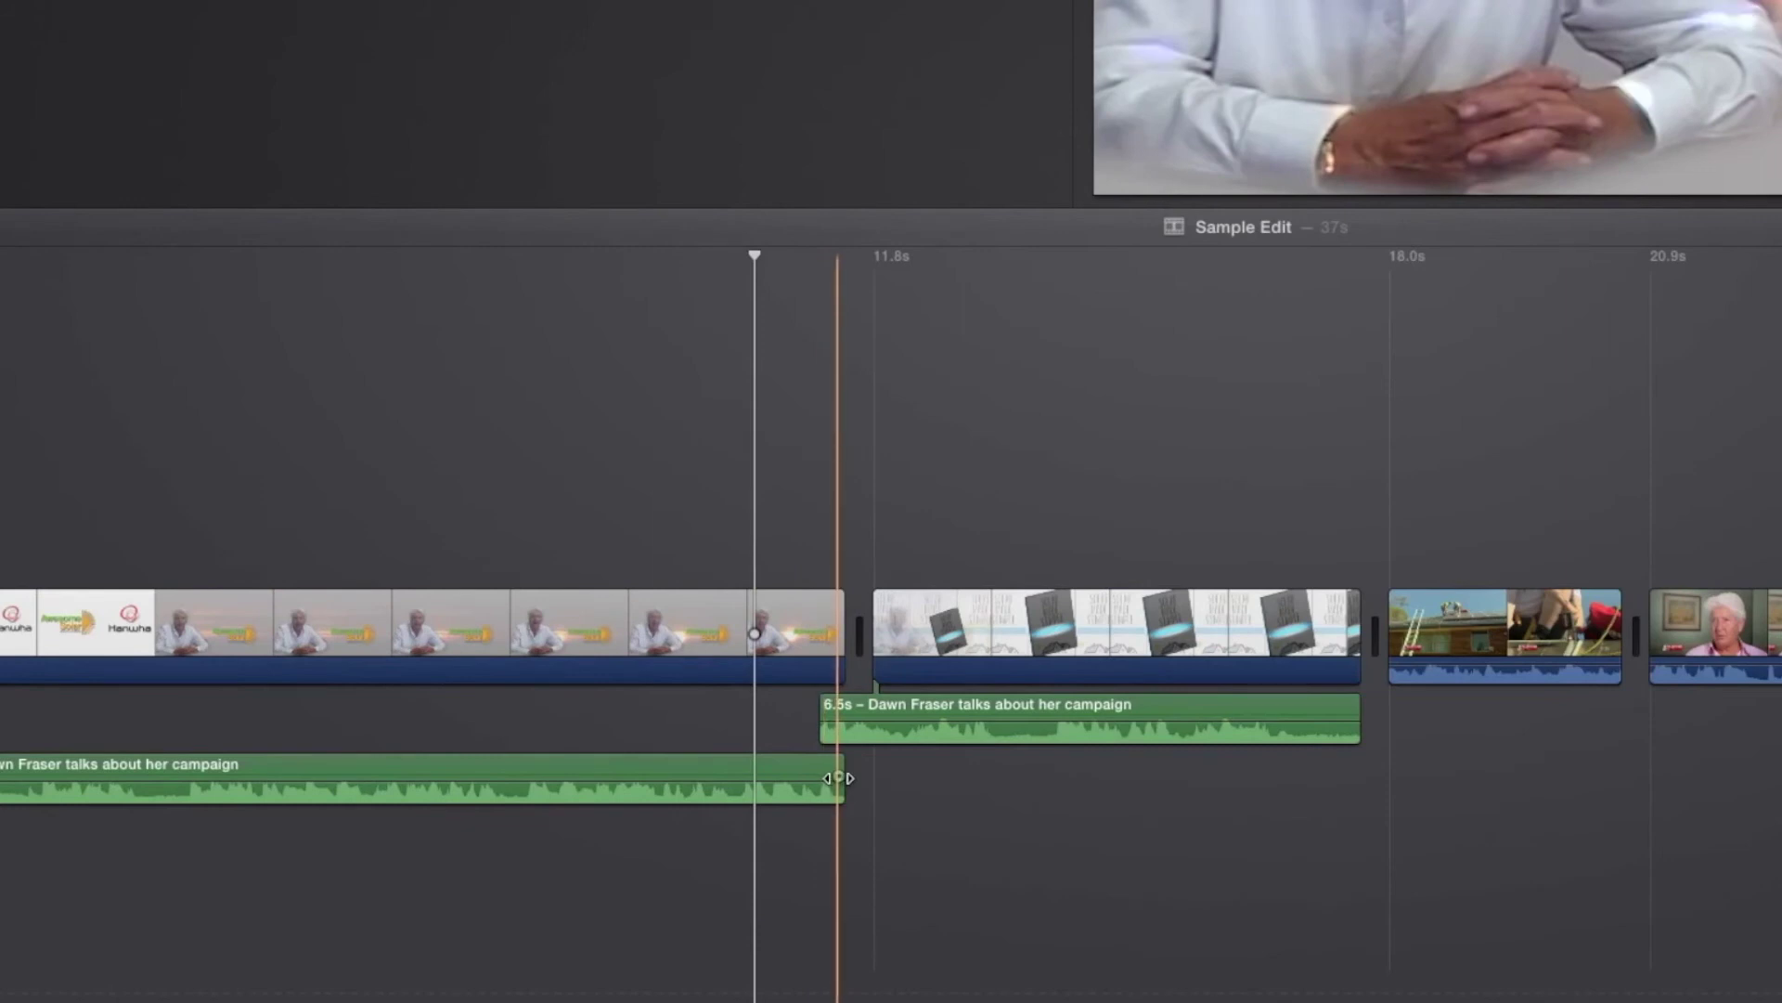
click(838, 780)
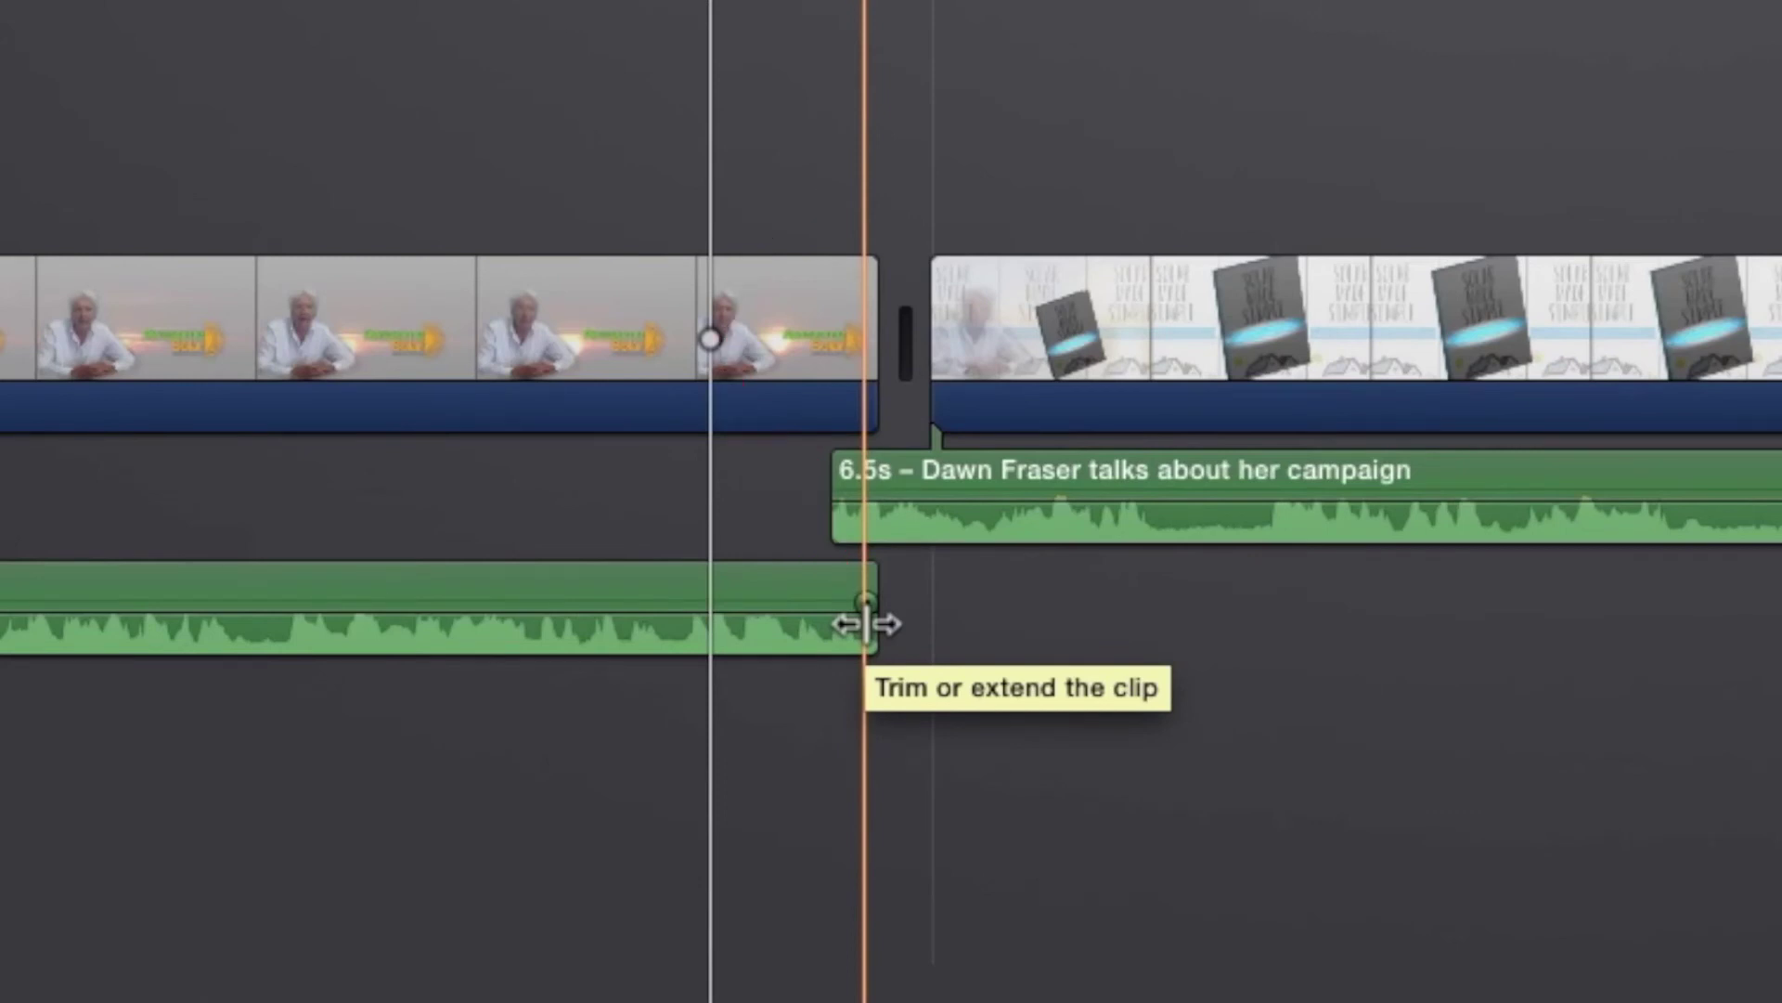
mouse_move(866, 624)
mouse_down()
mouse_move(1158, 635)
mouse_move(923, 631)
mouse_move(860, 625)
mouse_move(865, 602)
mouse_move(529, 571)
mouse_up()
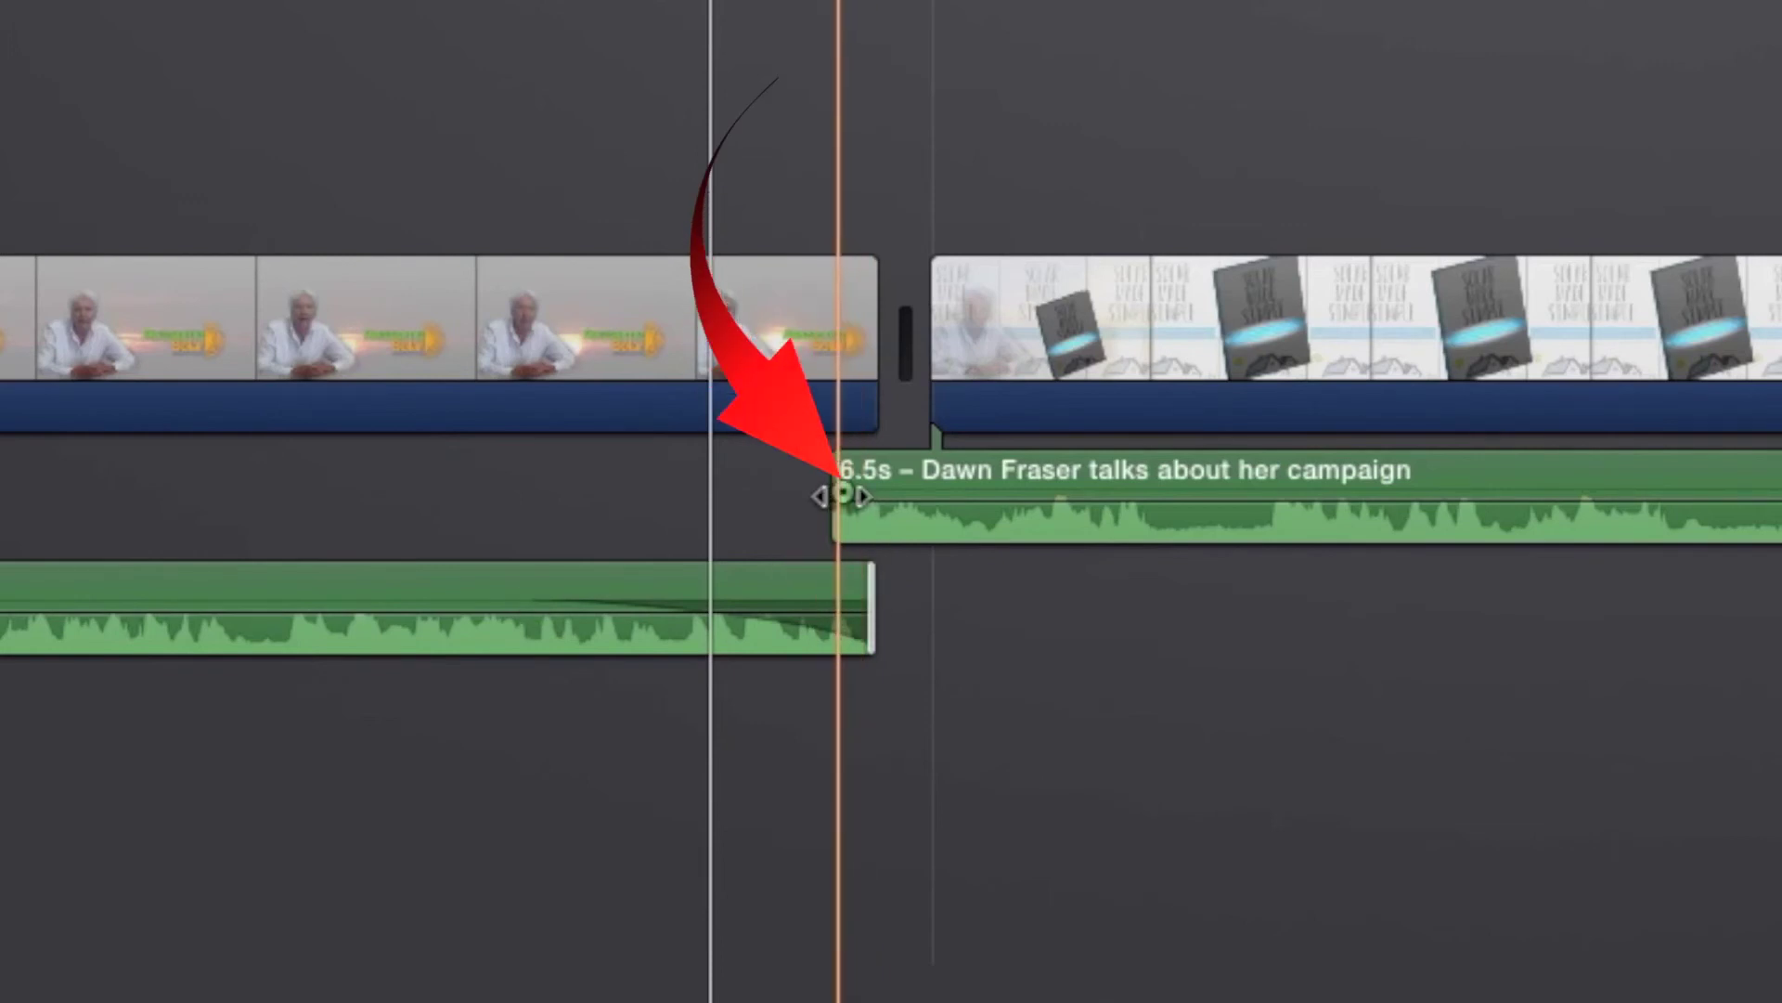
drag(840, 493, 986, 505)
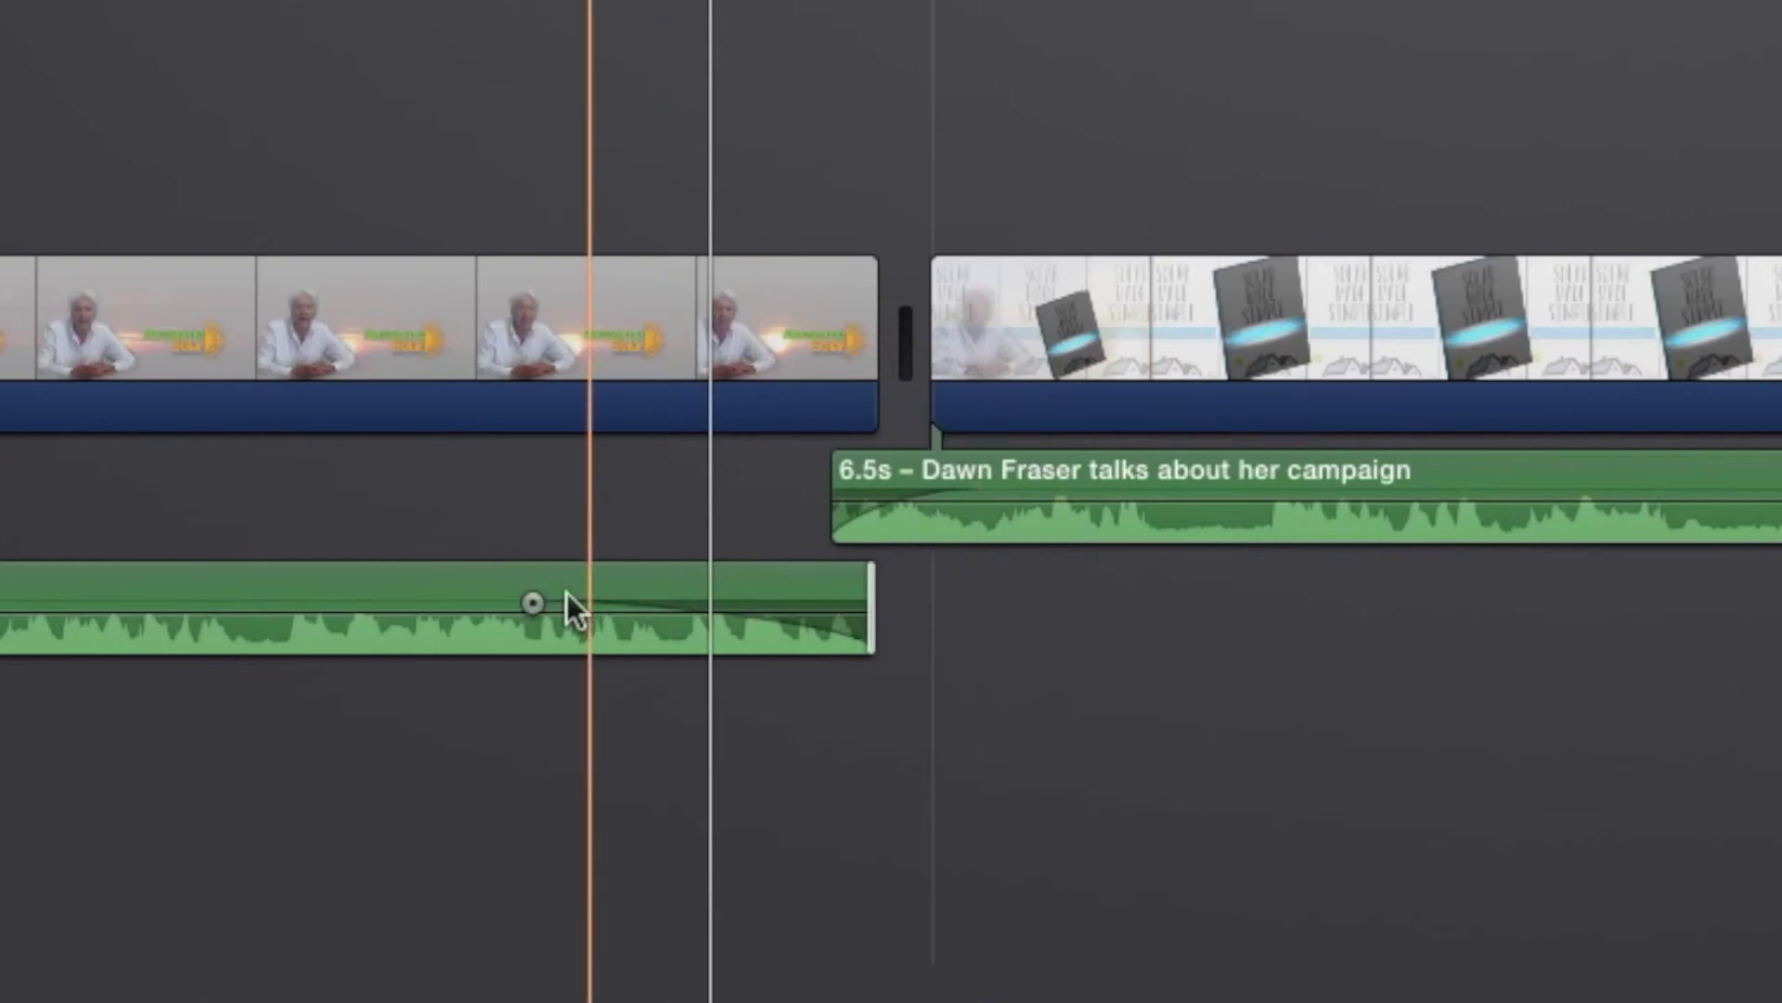
key(space)
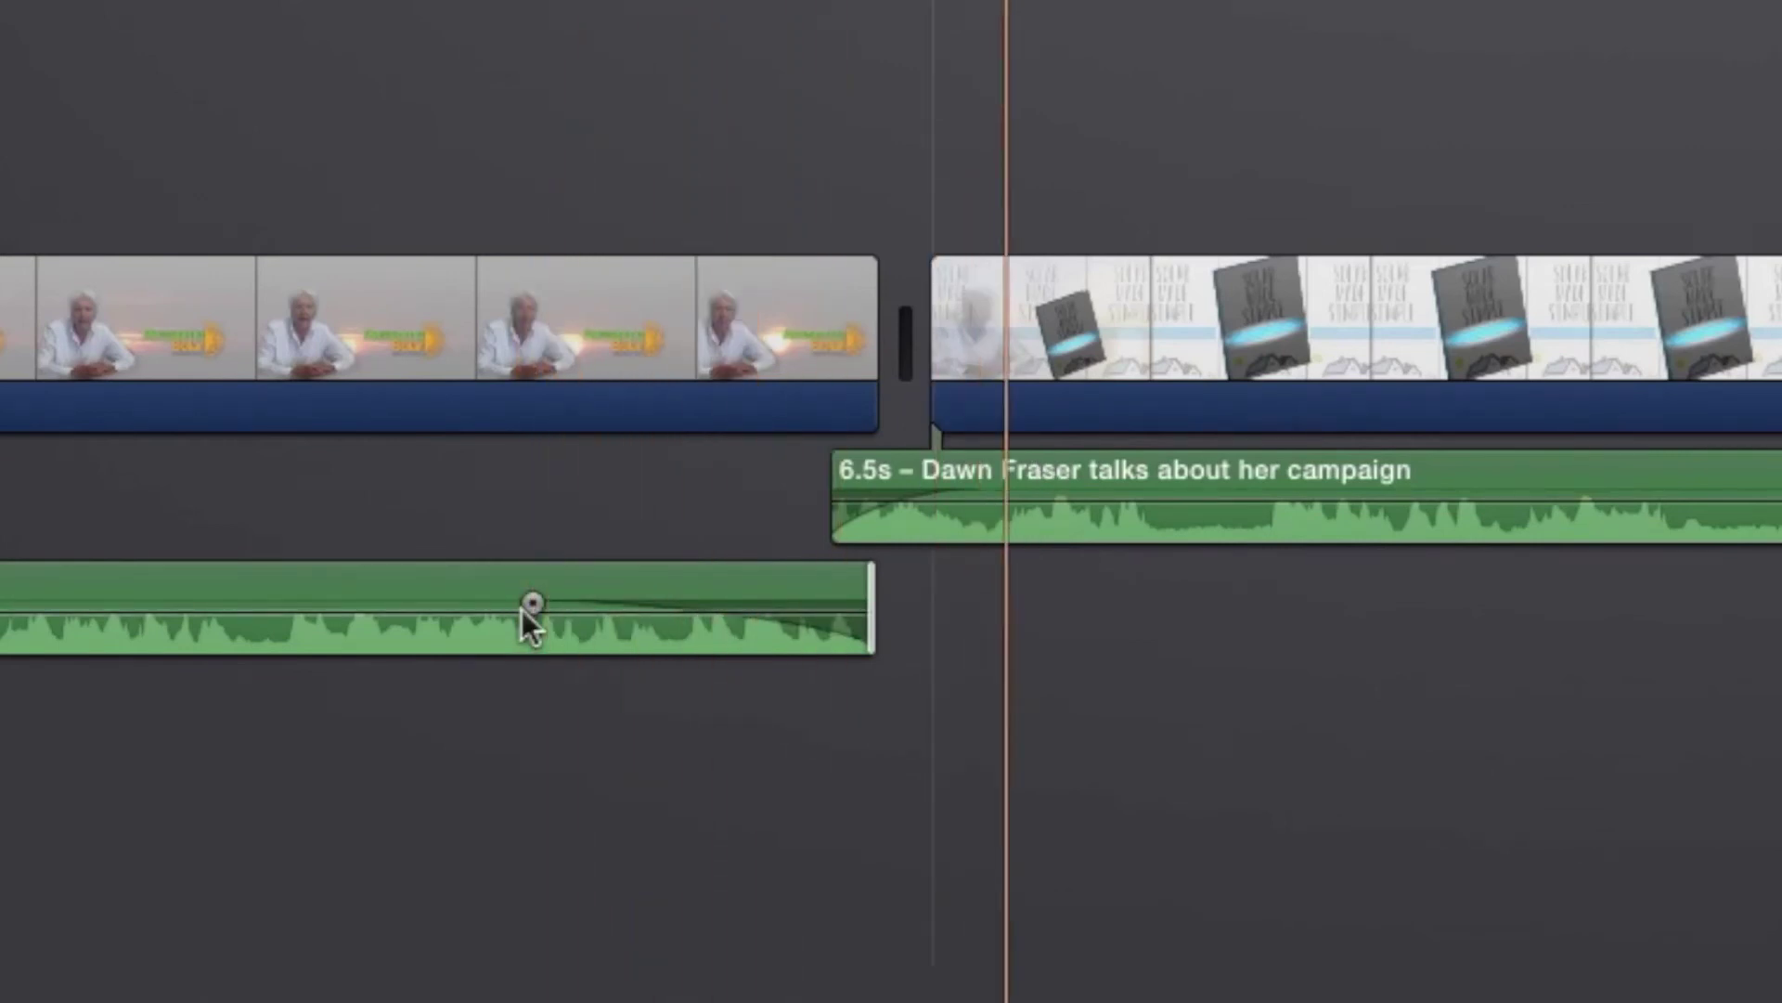
Step: Fade out the lower audio clip's end and trim the first video clip 0.6s shorter
drag(521, 609, 553, 607)
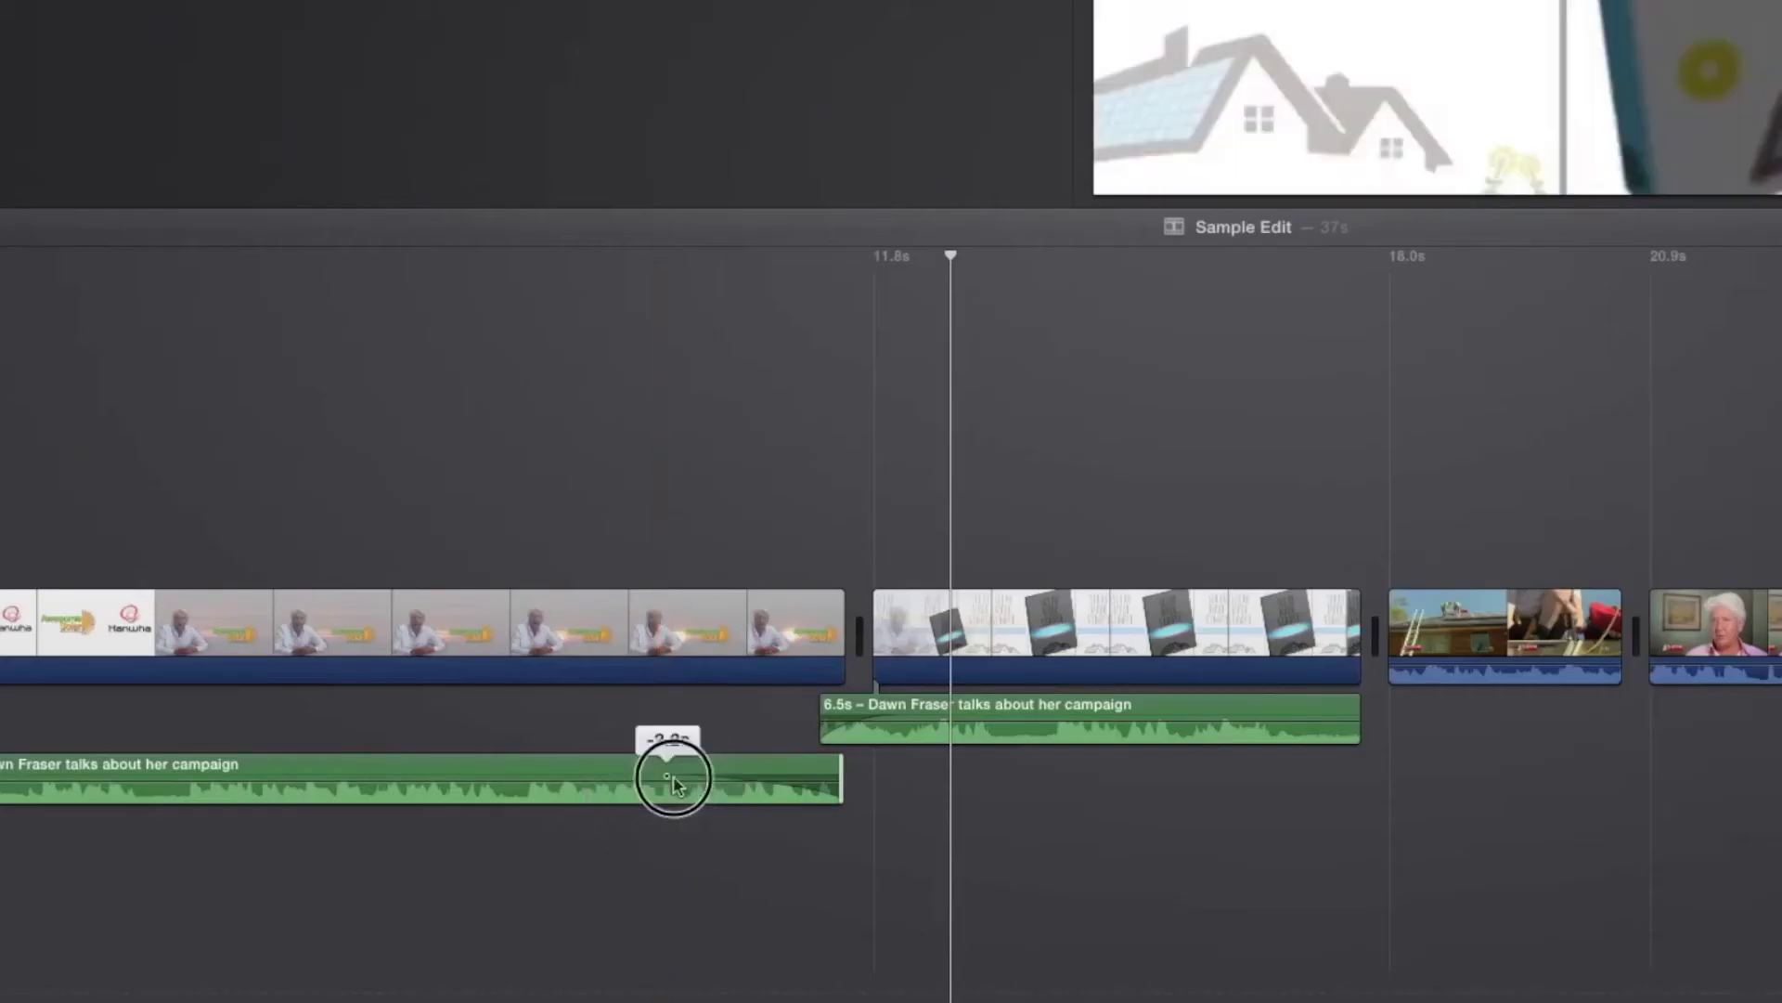
drag(673, 784, 783, 727)
click(829, 727)
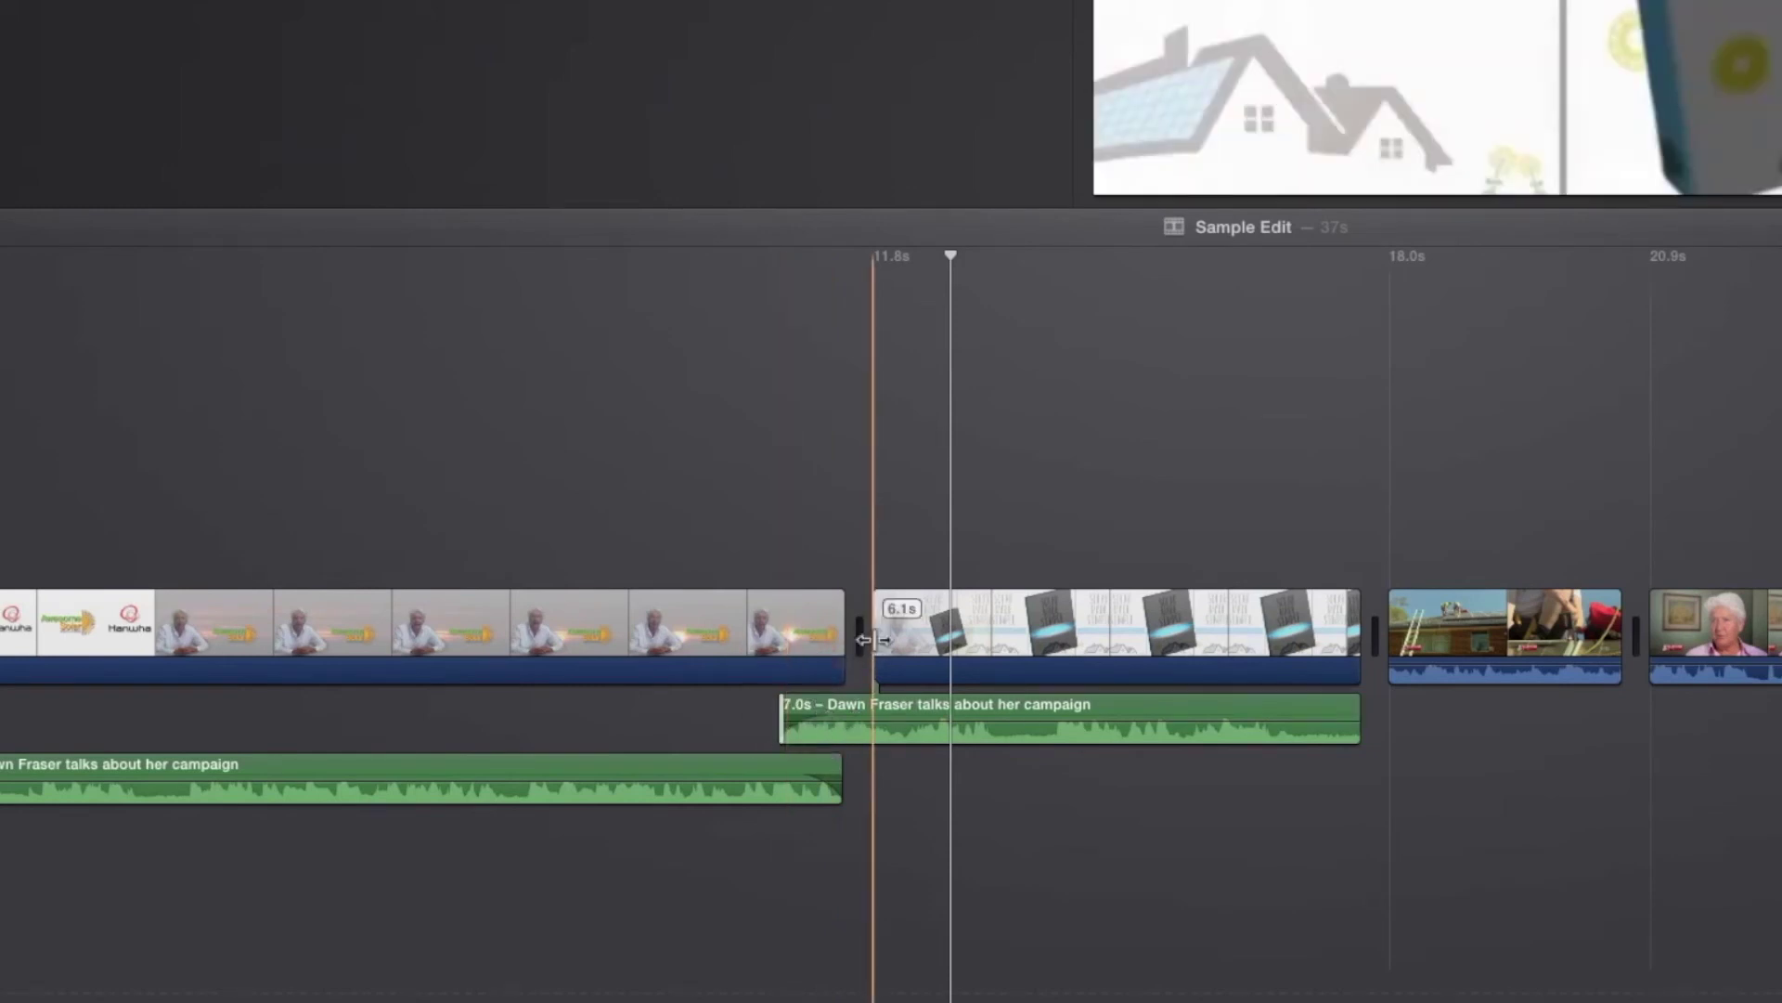
drag(876, 641, 804, 639)
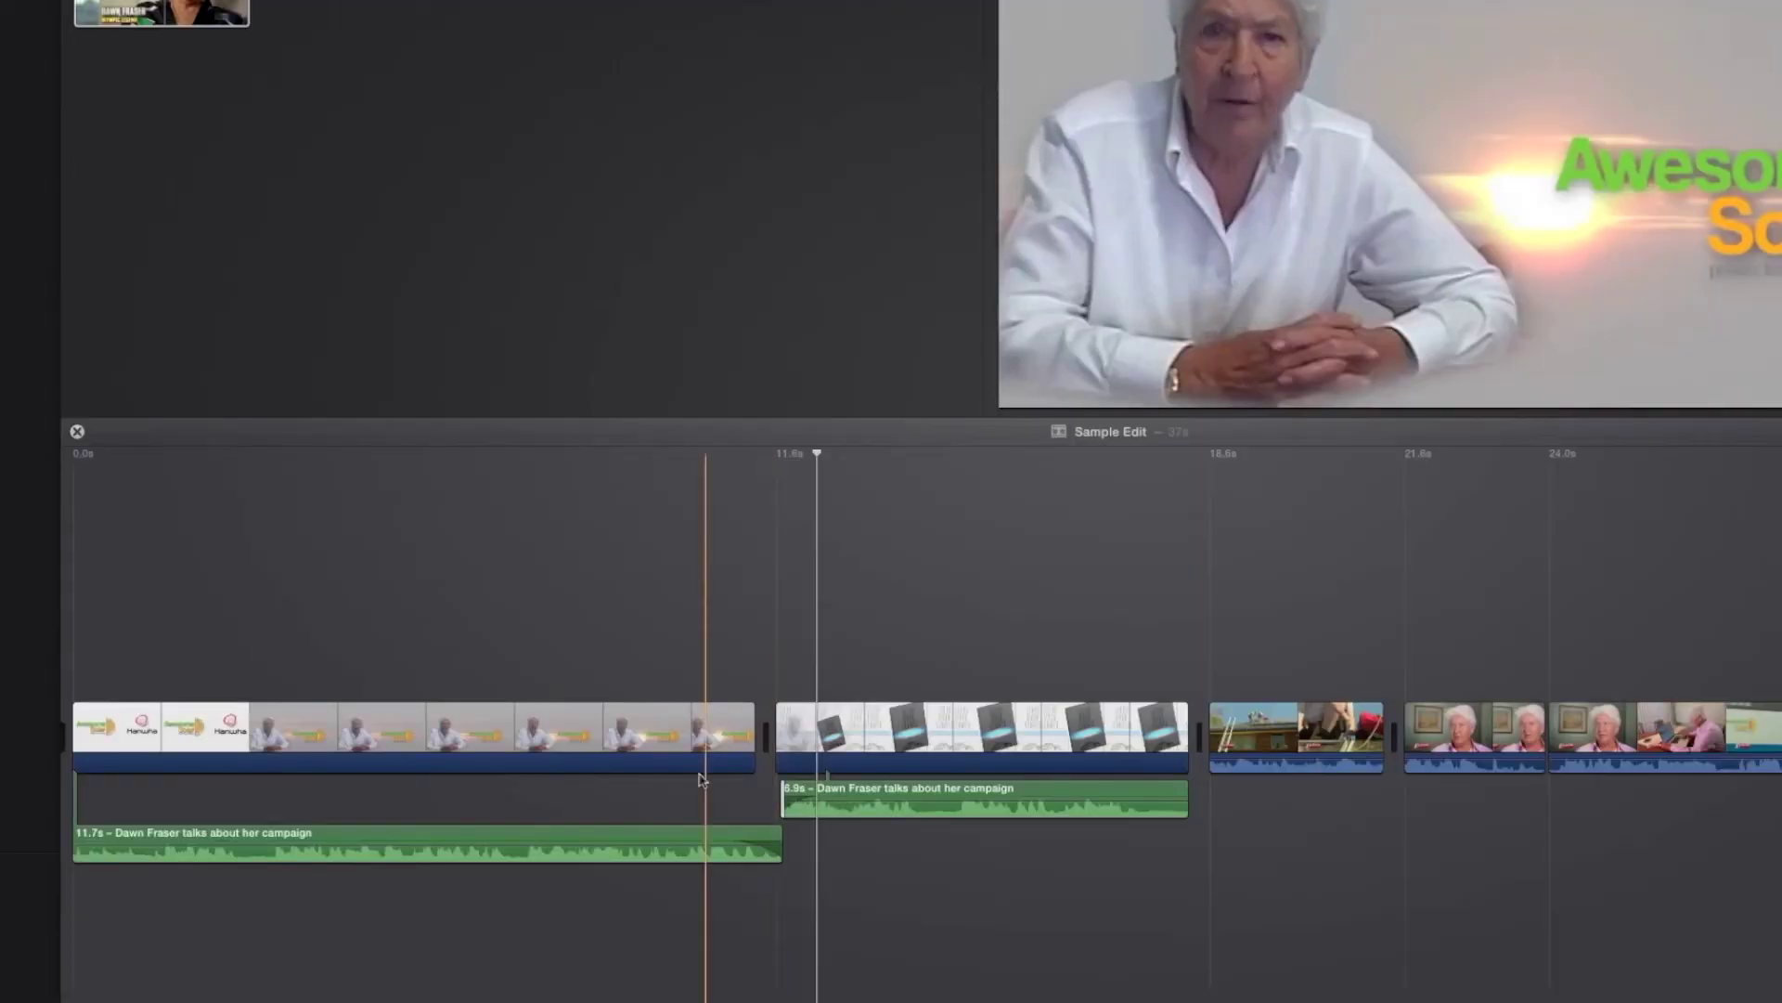
key(space)
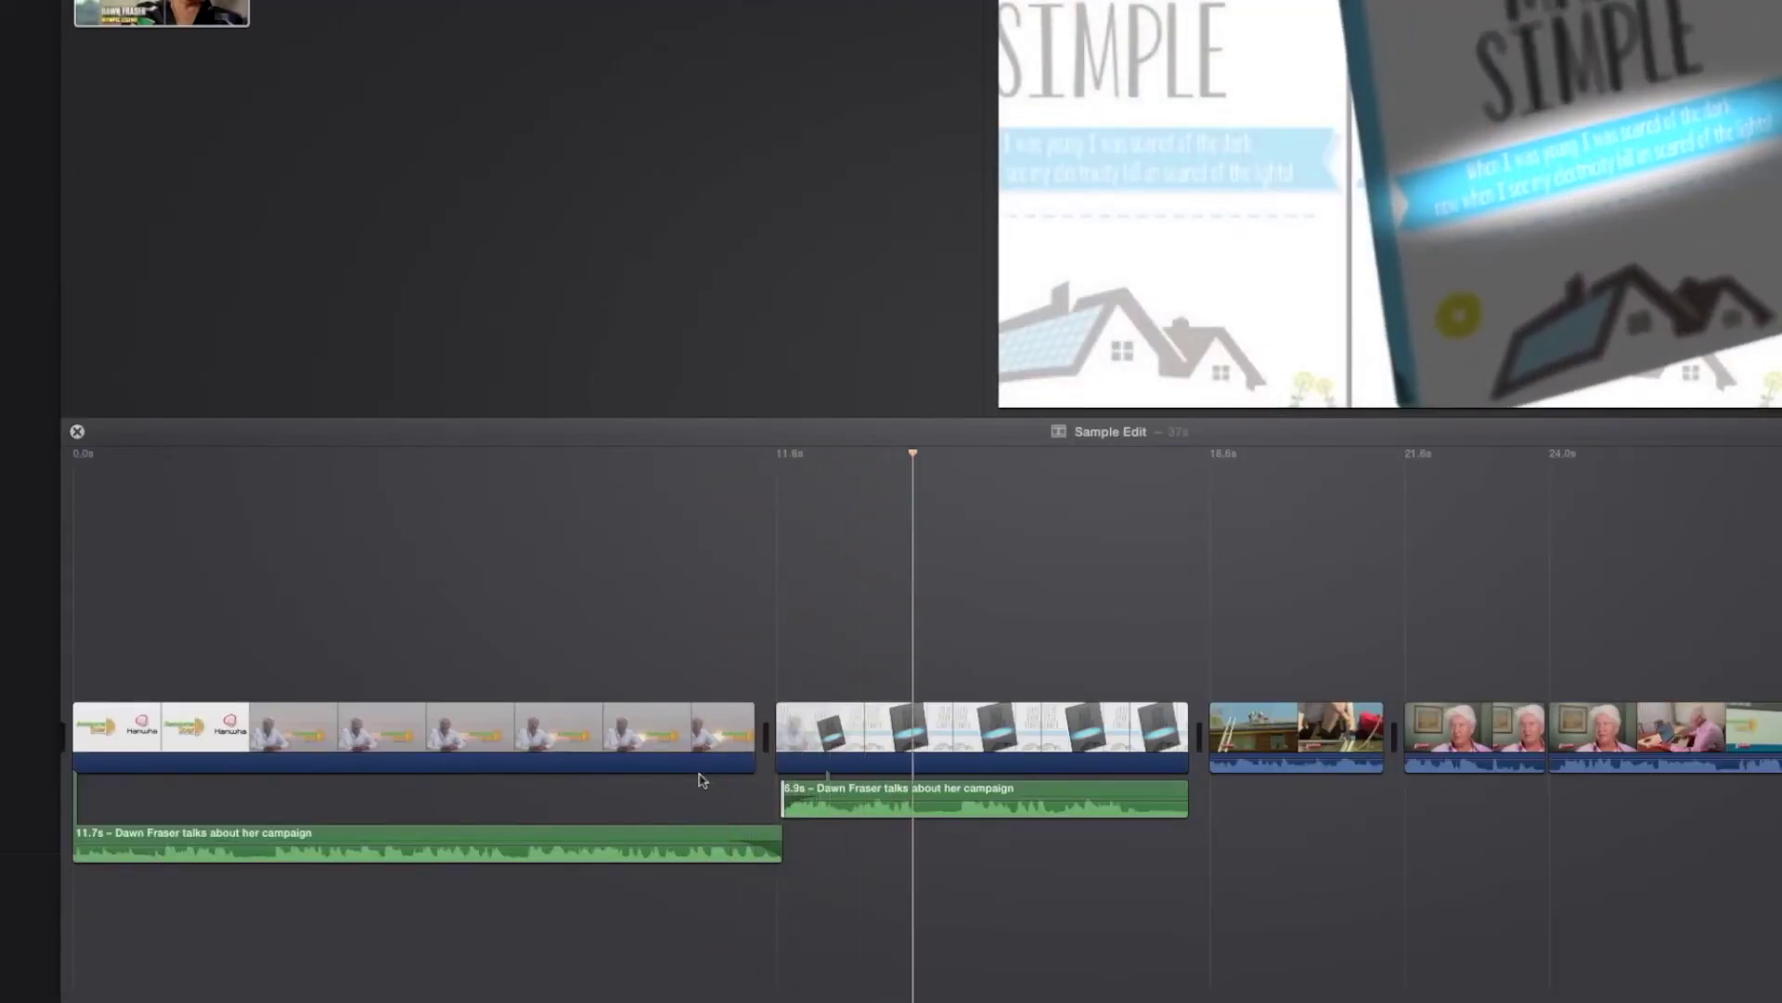
Step: Insert a Cross Zoom transition between the presenter clip and the Solar Made Simple clip, then preview it
key(space)
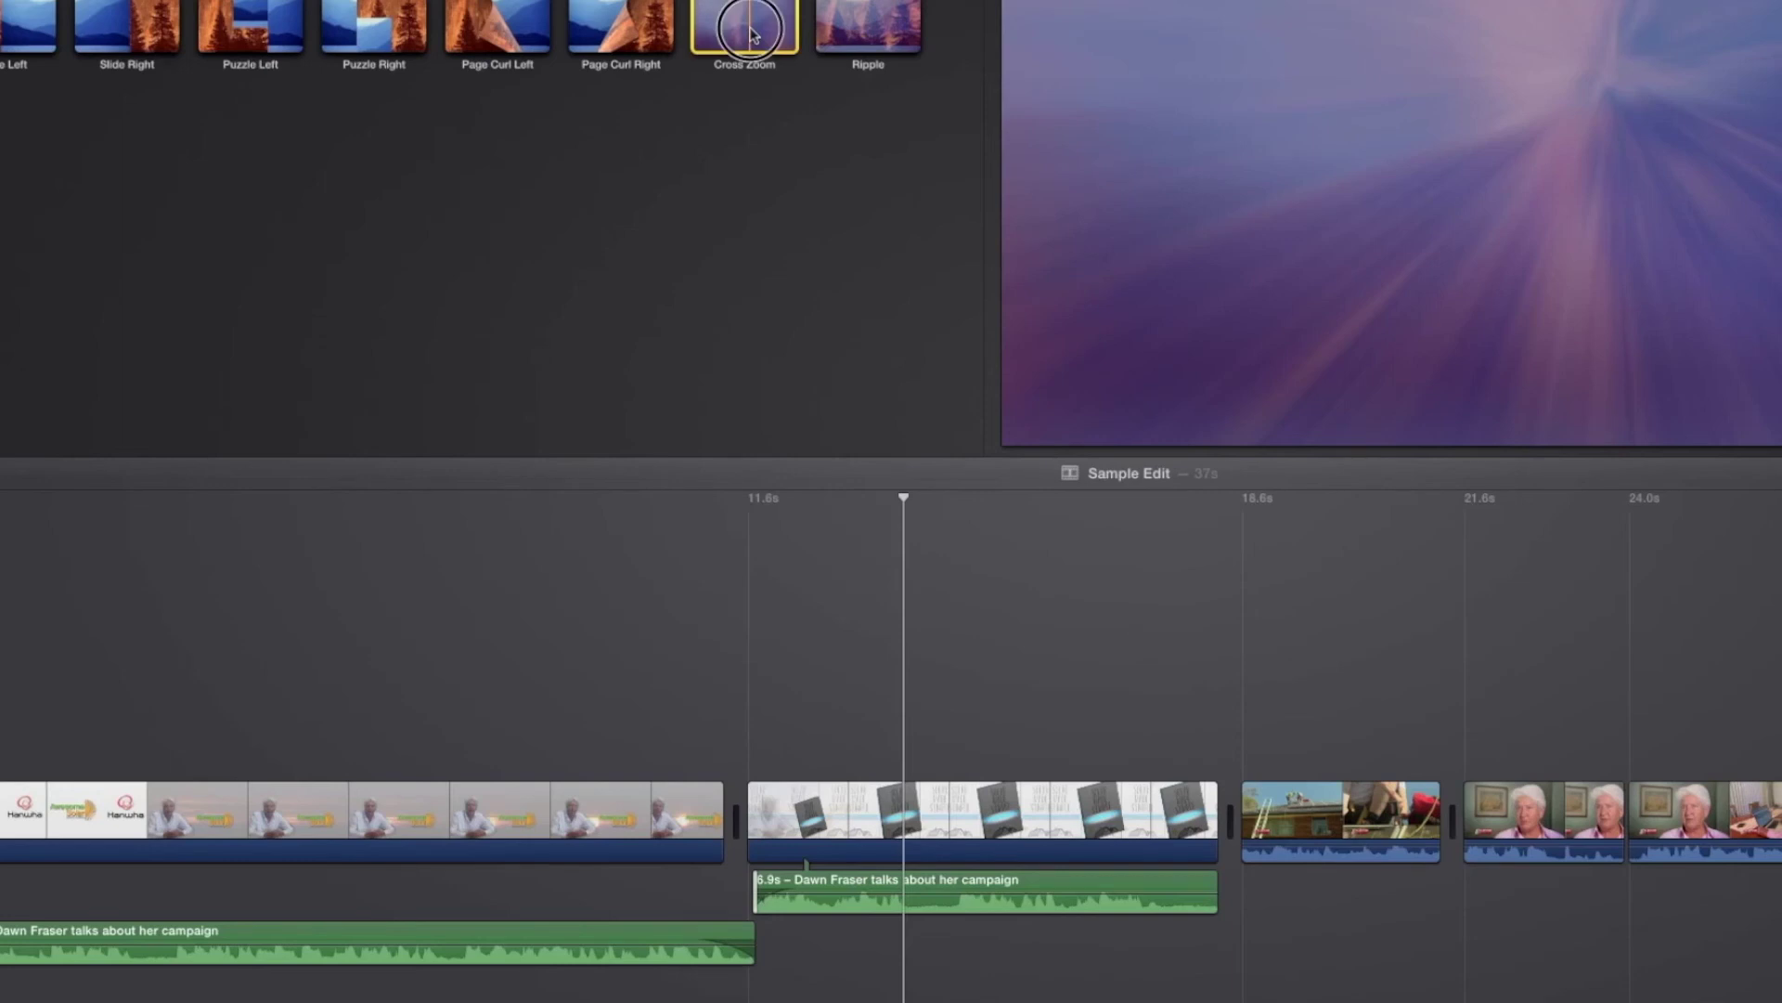
drag(750, 36, 710, 819)
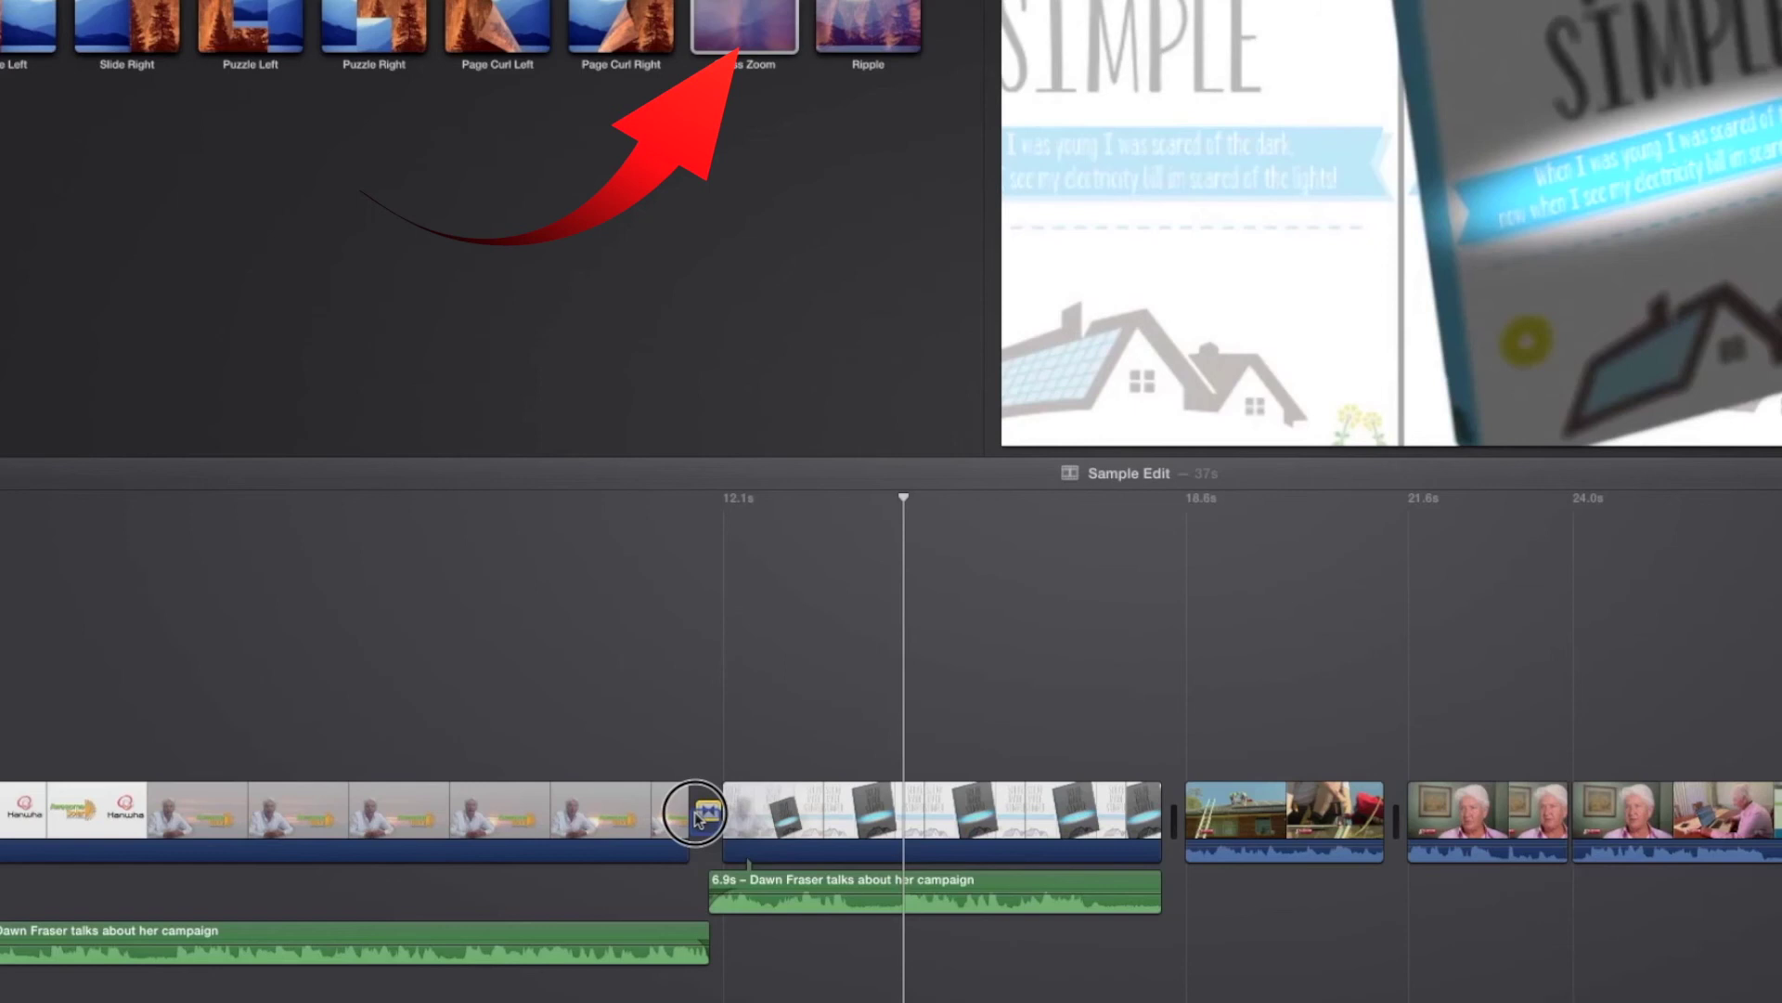
click(613, 791)
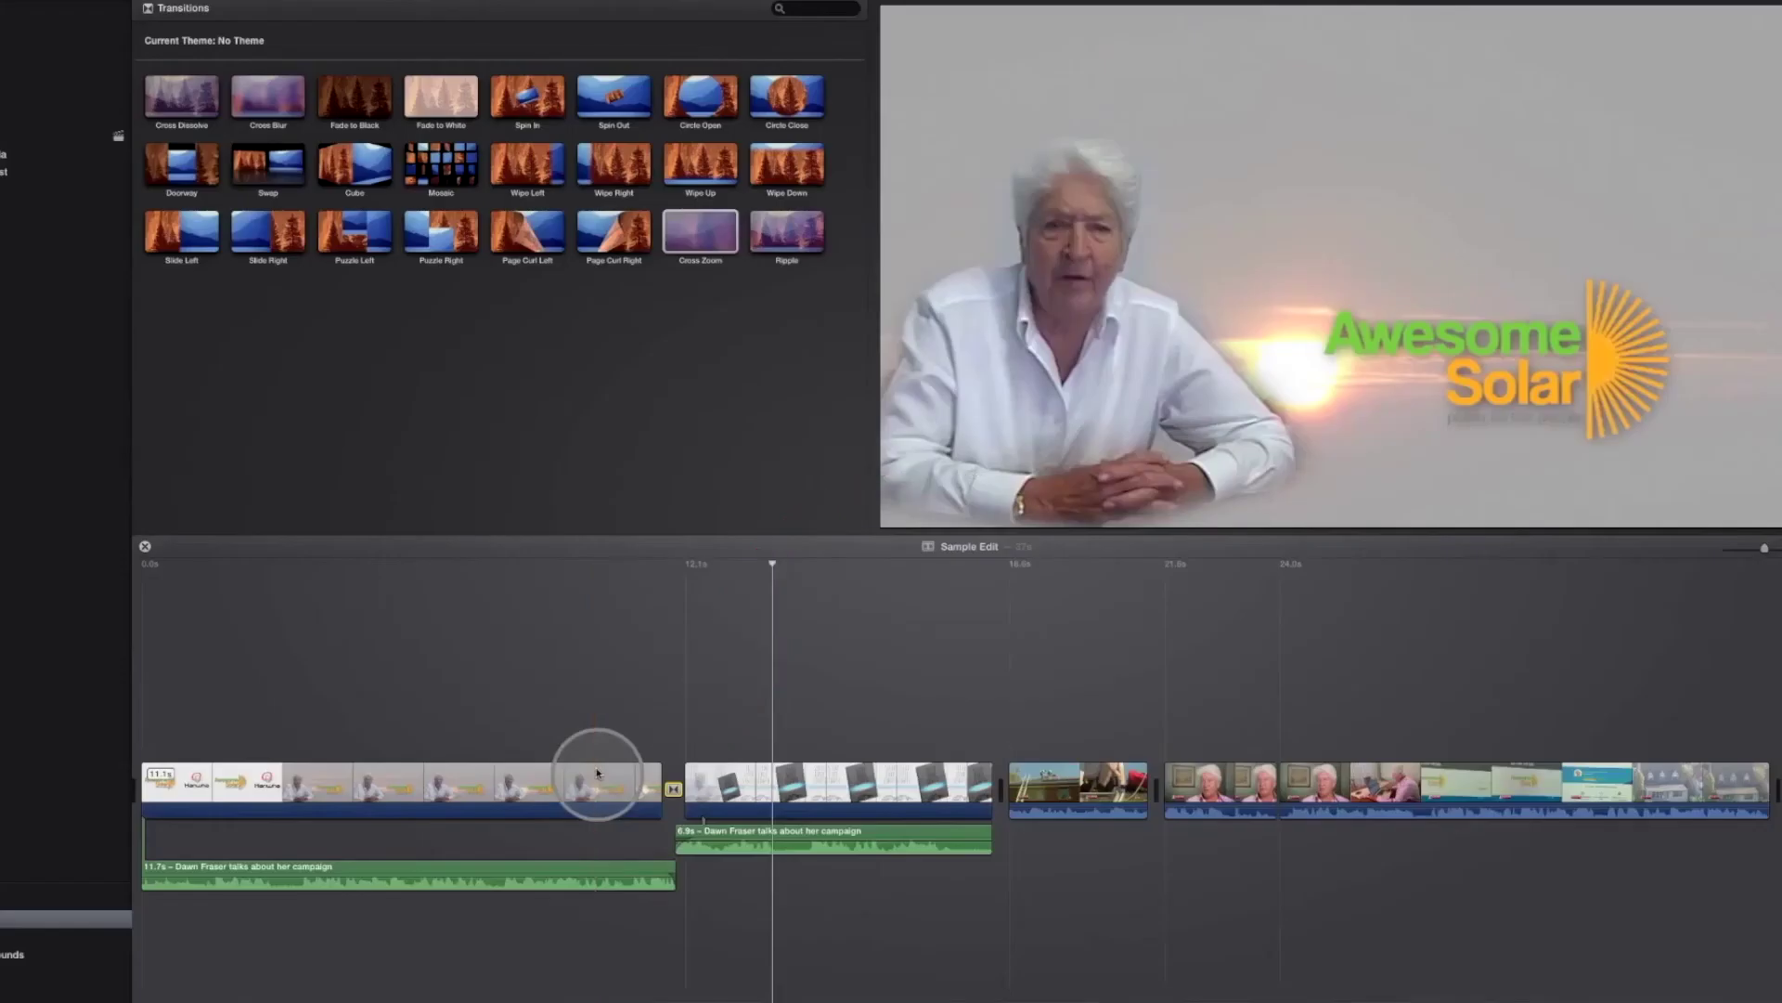
key(space)
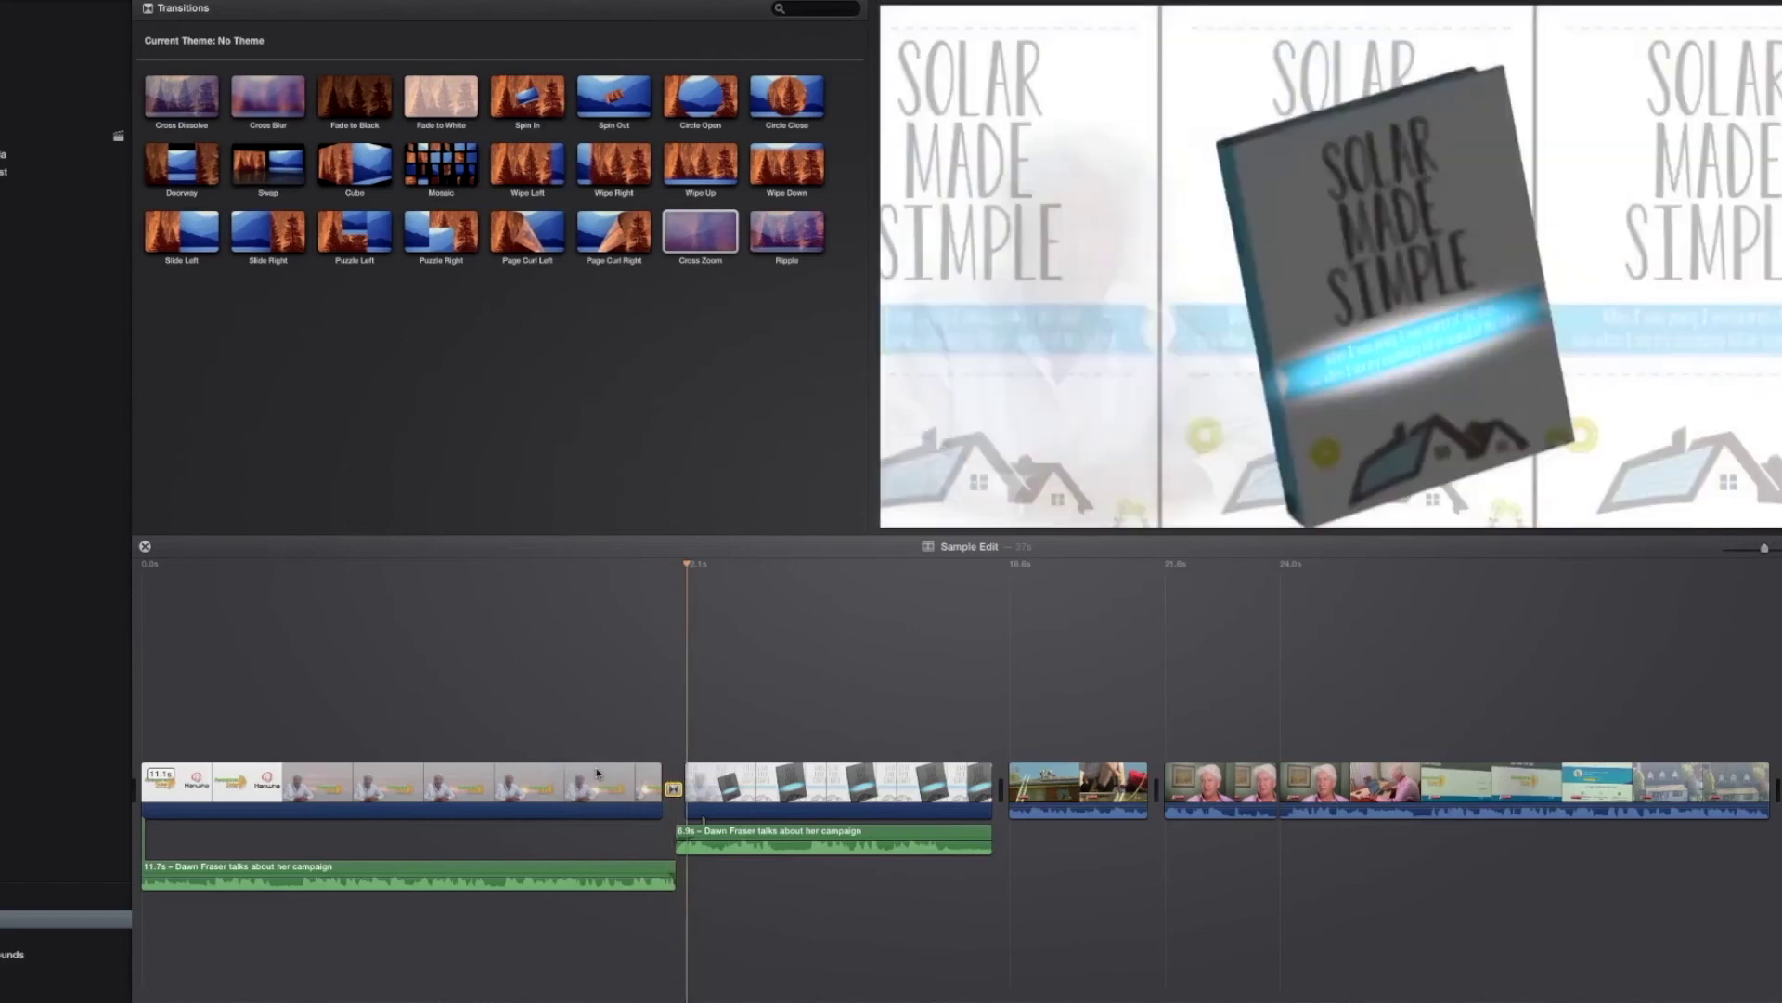
Step: Detach the roof clip's audio and lengthen the detached audio to 3.0s
right_click(1105, 793)
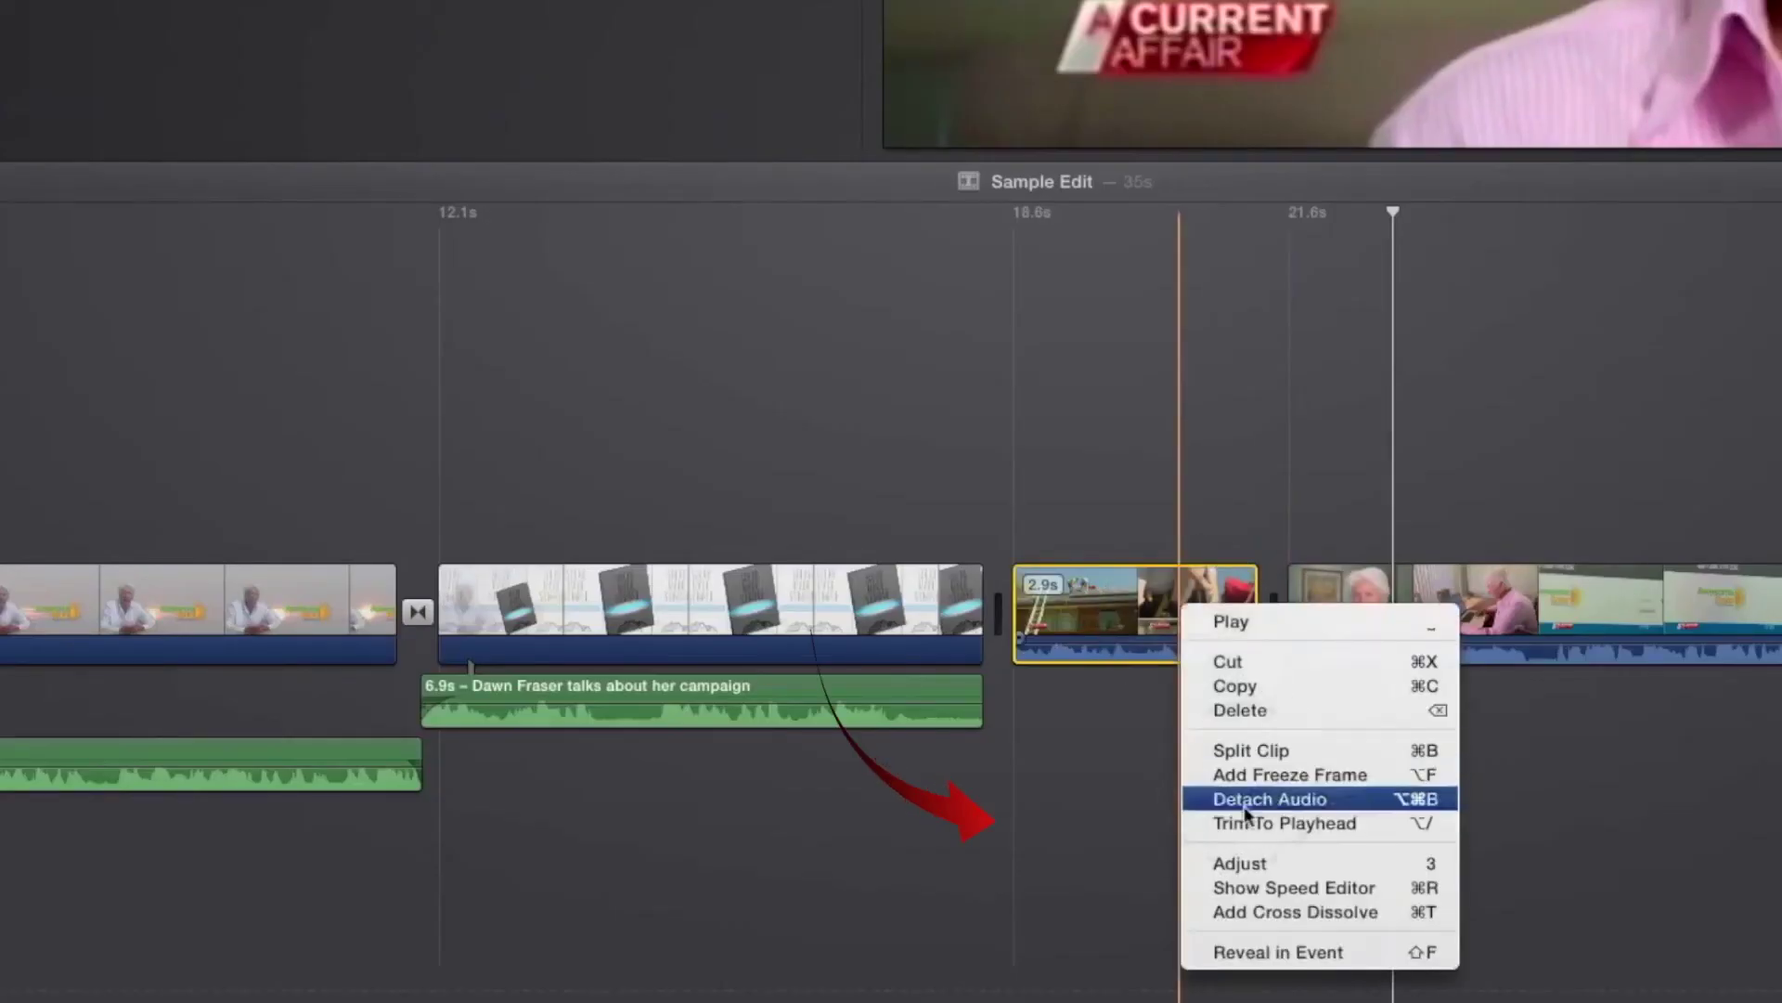
click(1250, 804)
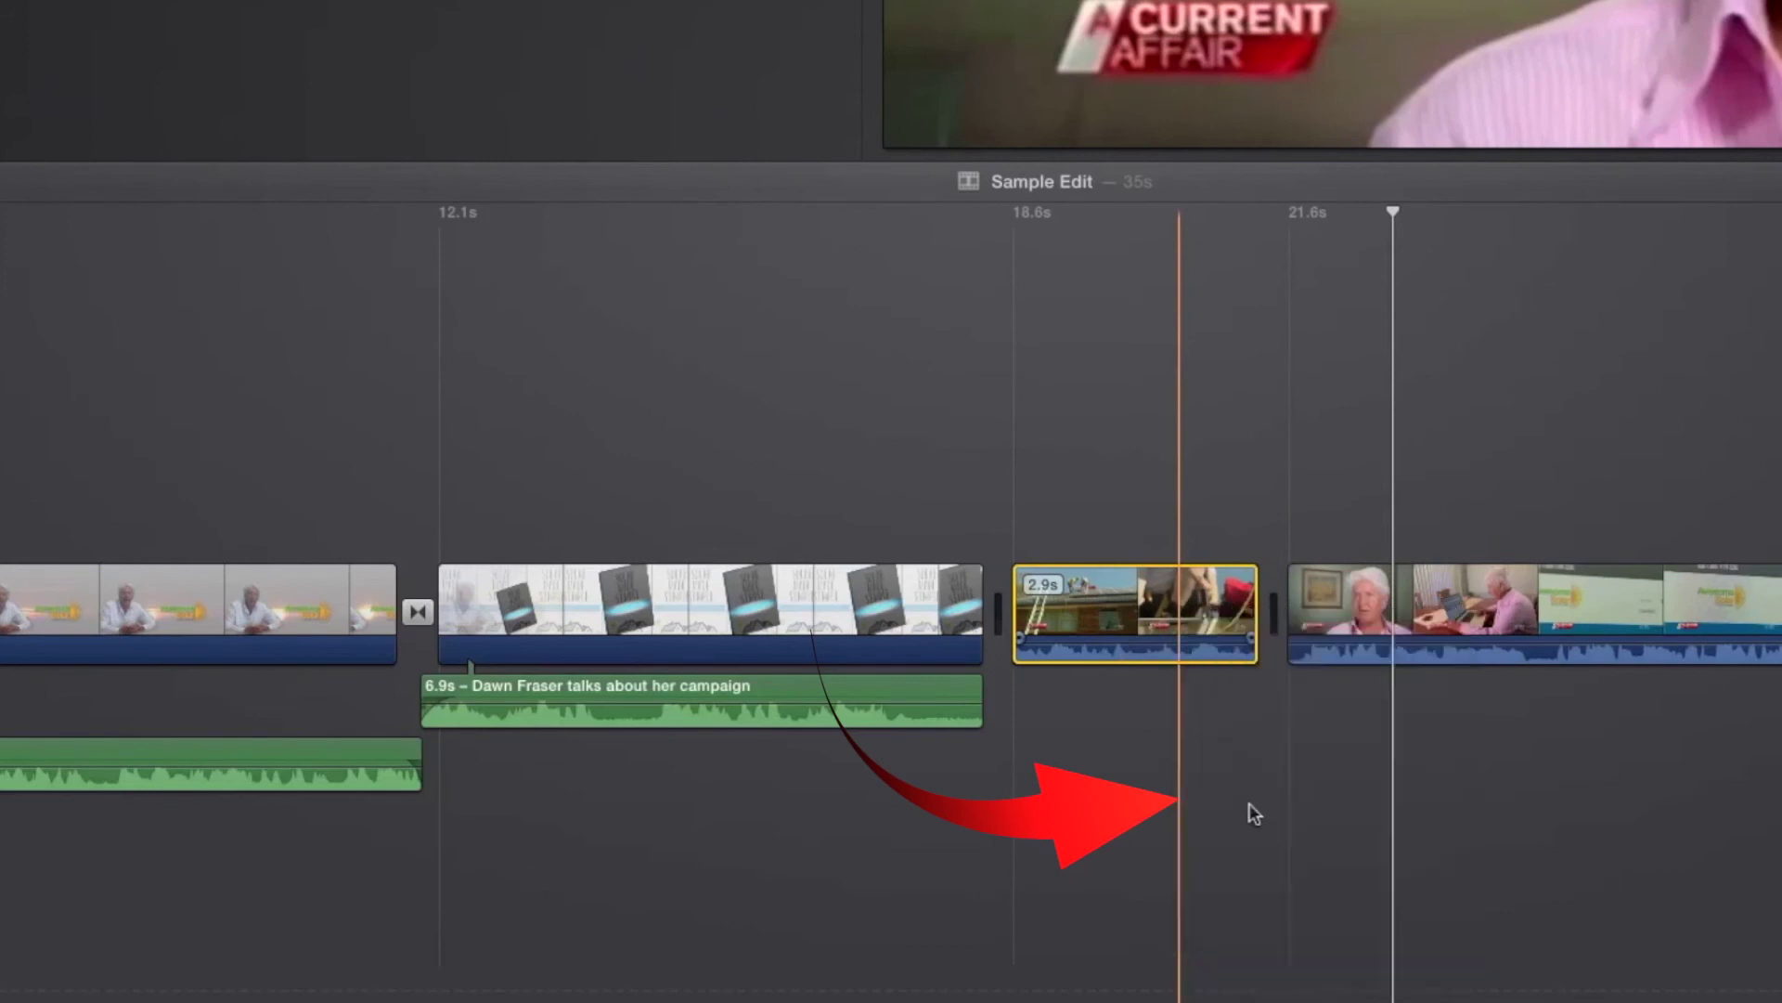
drag(1255, 713, 1296, 712)
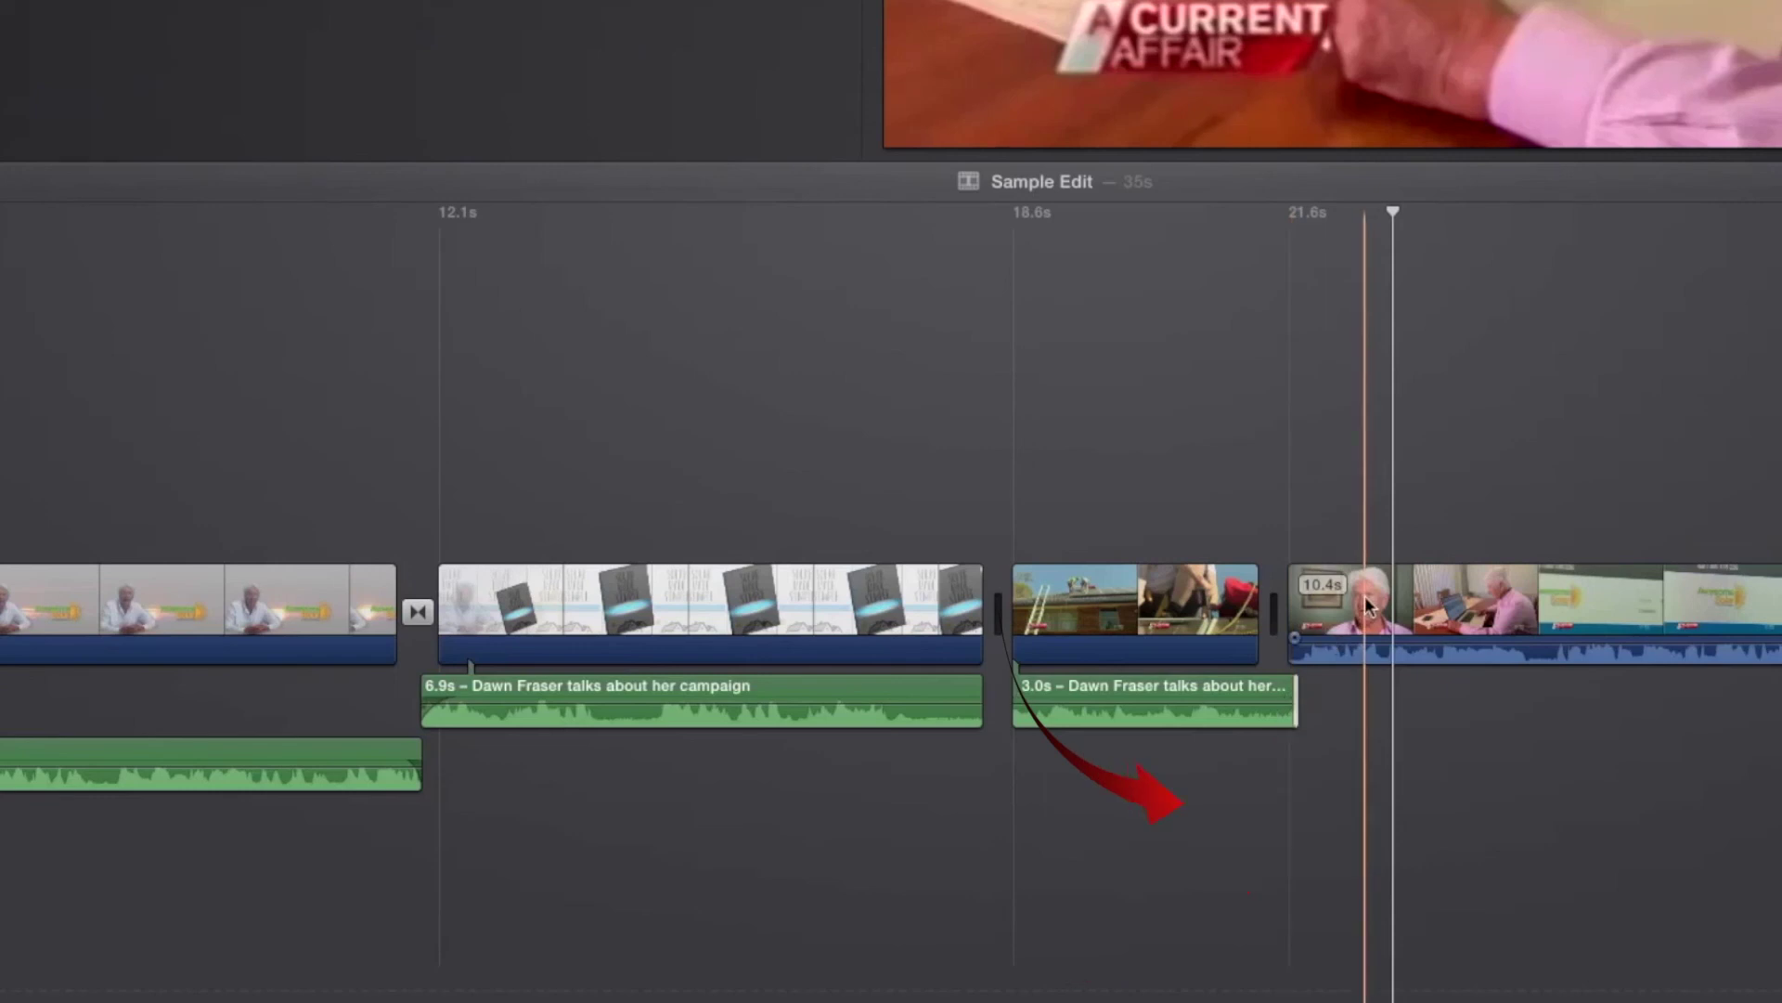
Step: Detach the interview clip's audio, start the 10.4s audio earlier to overlap the 3.0s audio, and adjust the 3.0s audio's end fade
right_click(1365, 601)
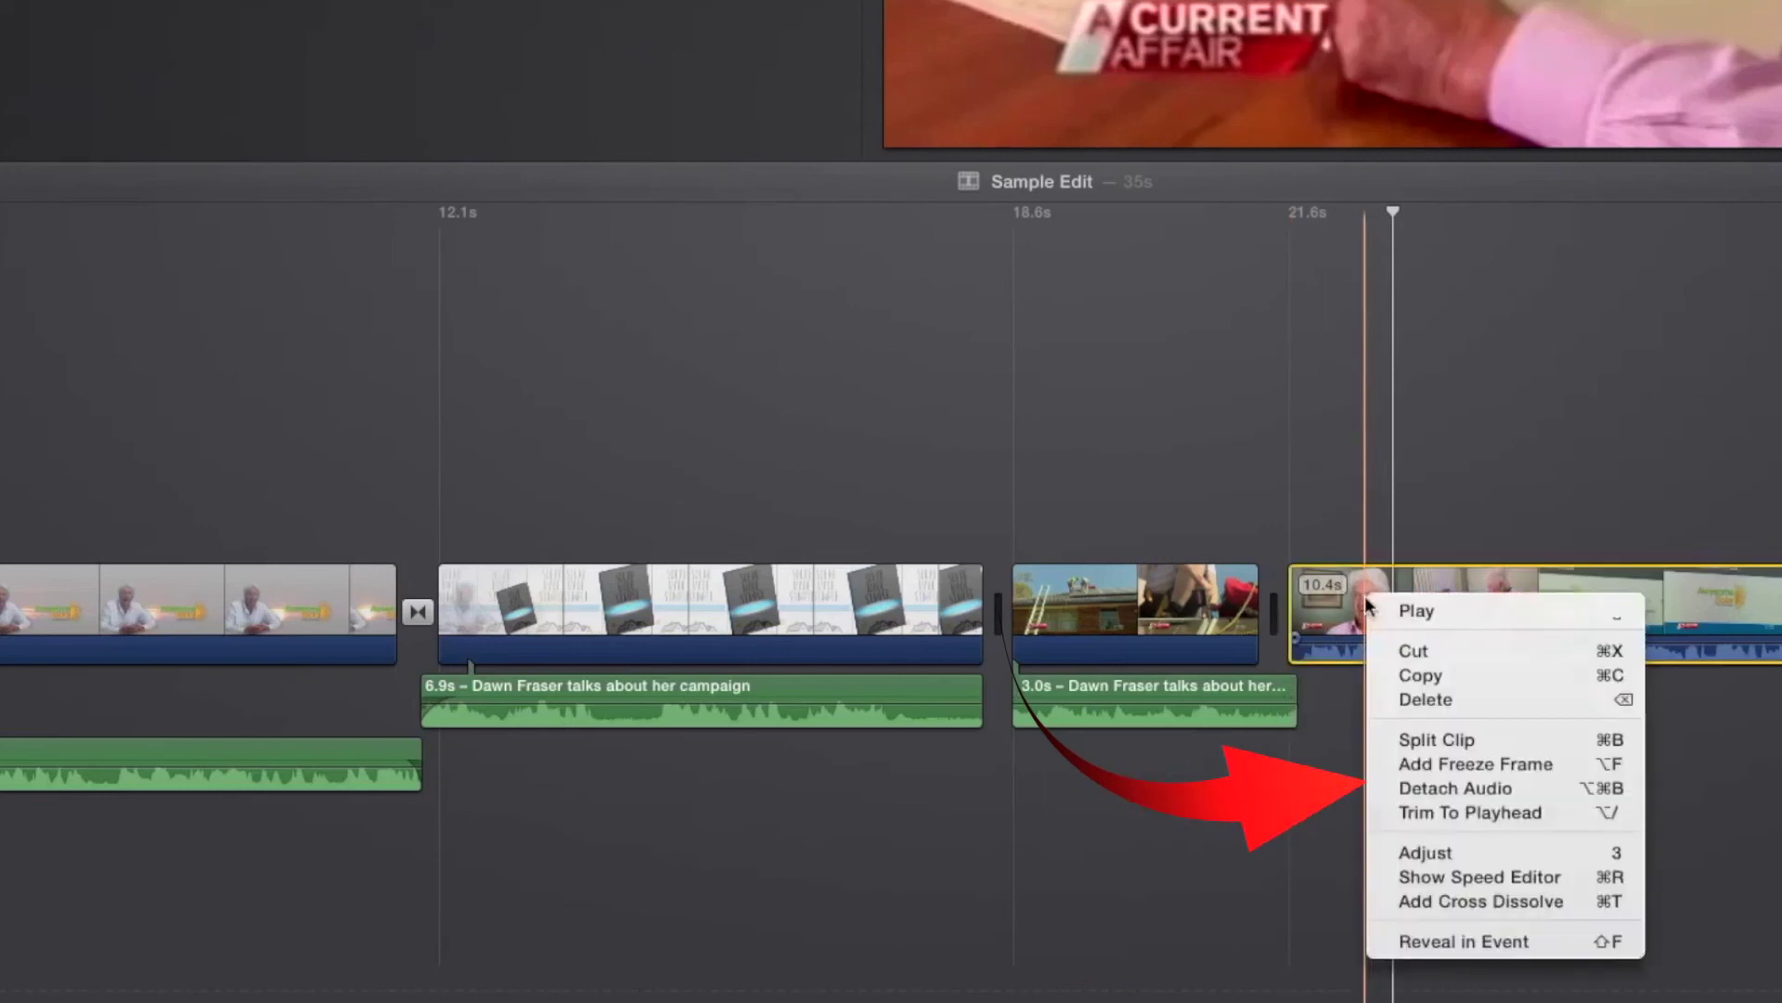
click(1417, 789)
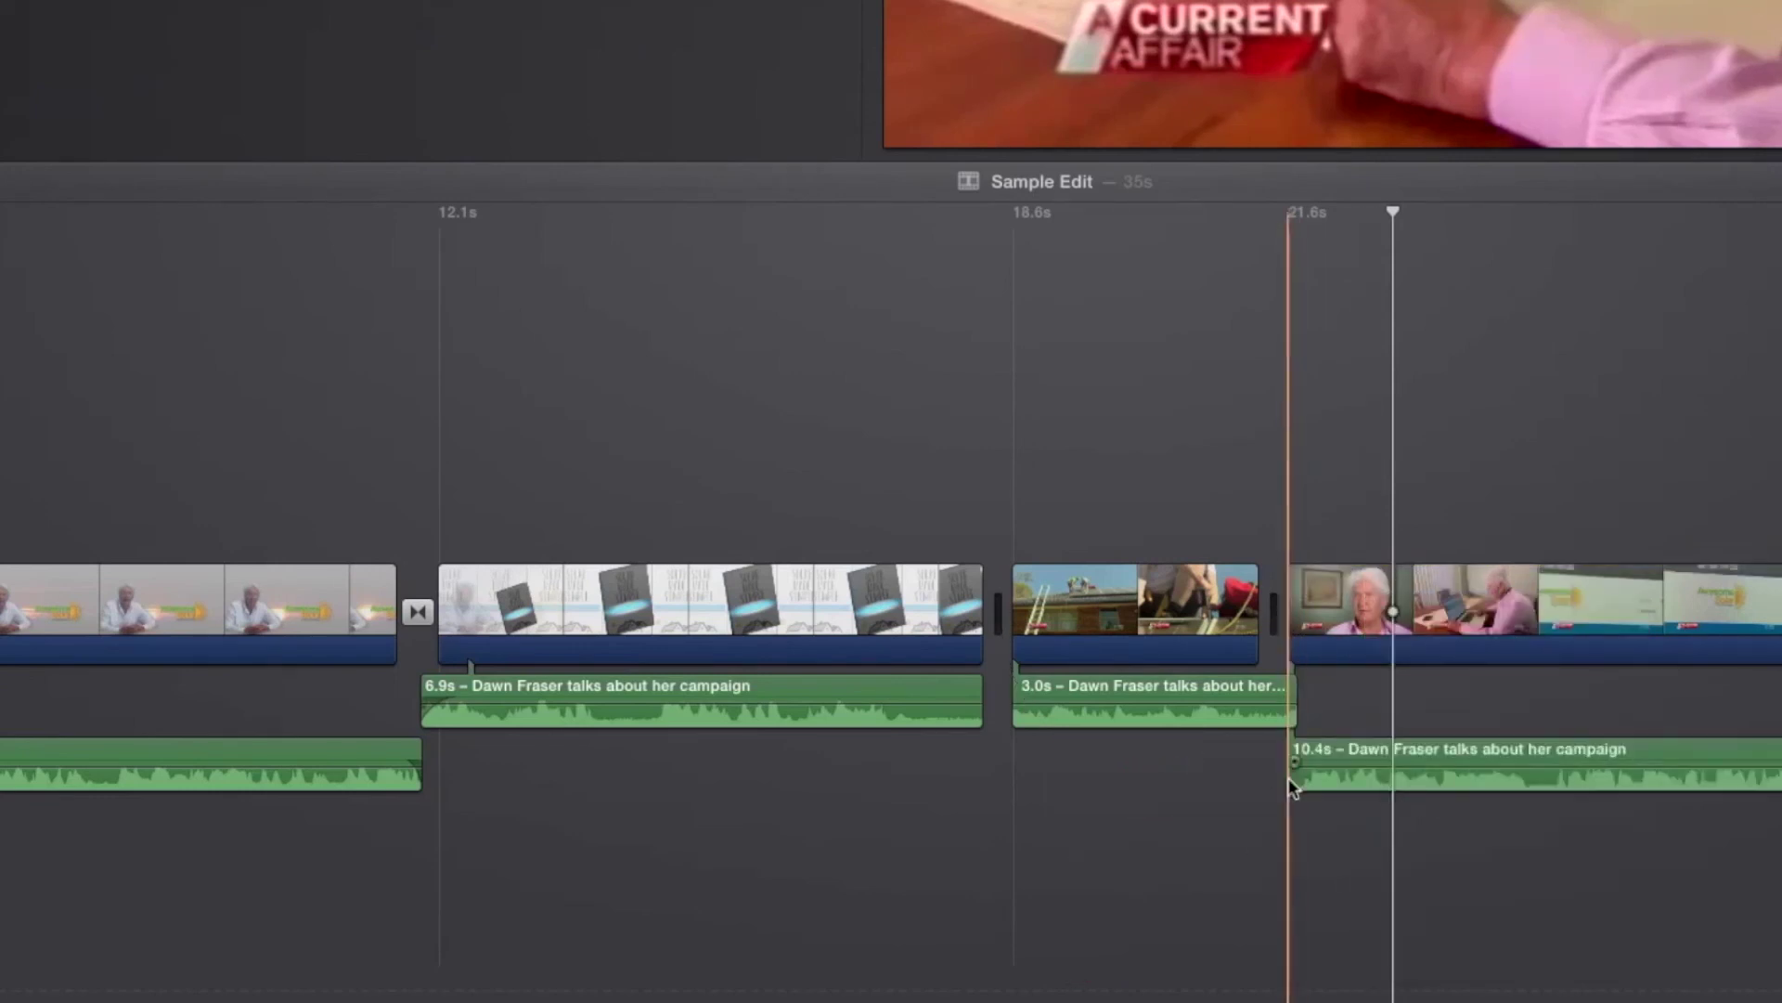
drag(1286, 780, 1325, 757)
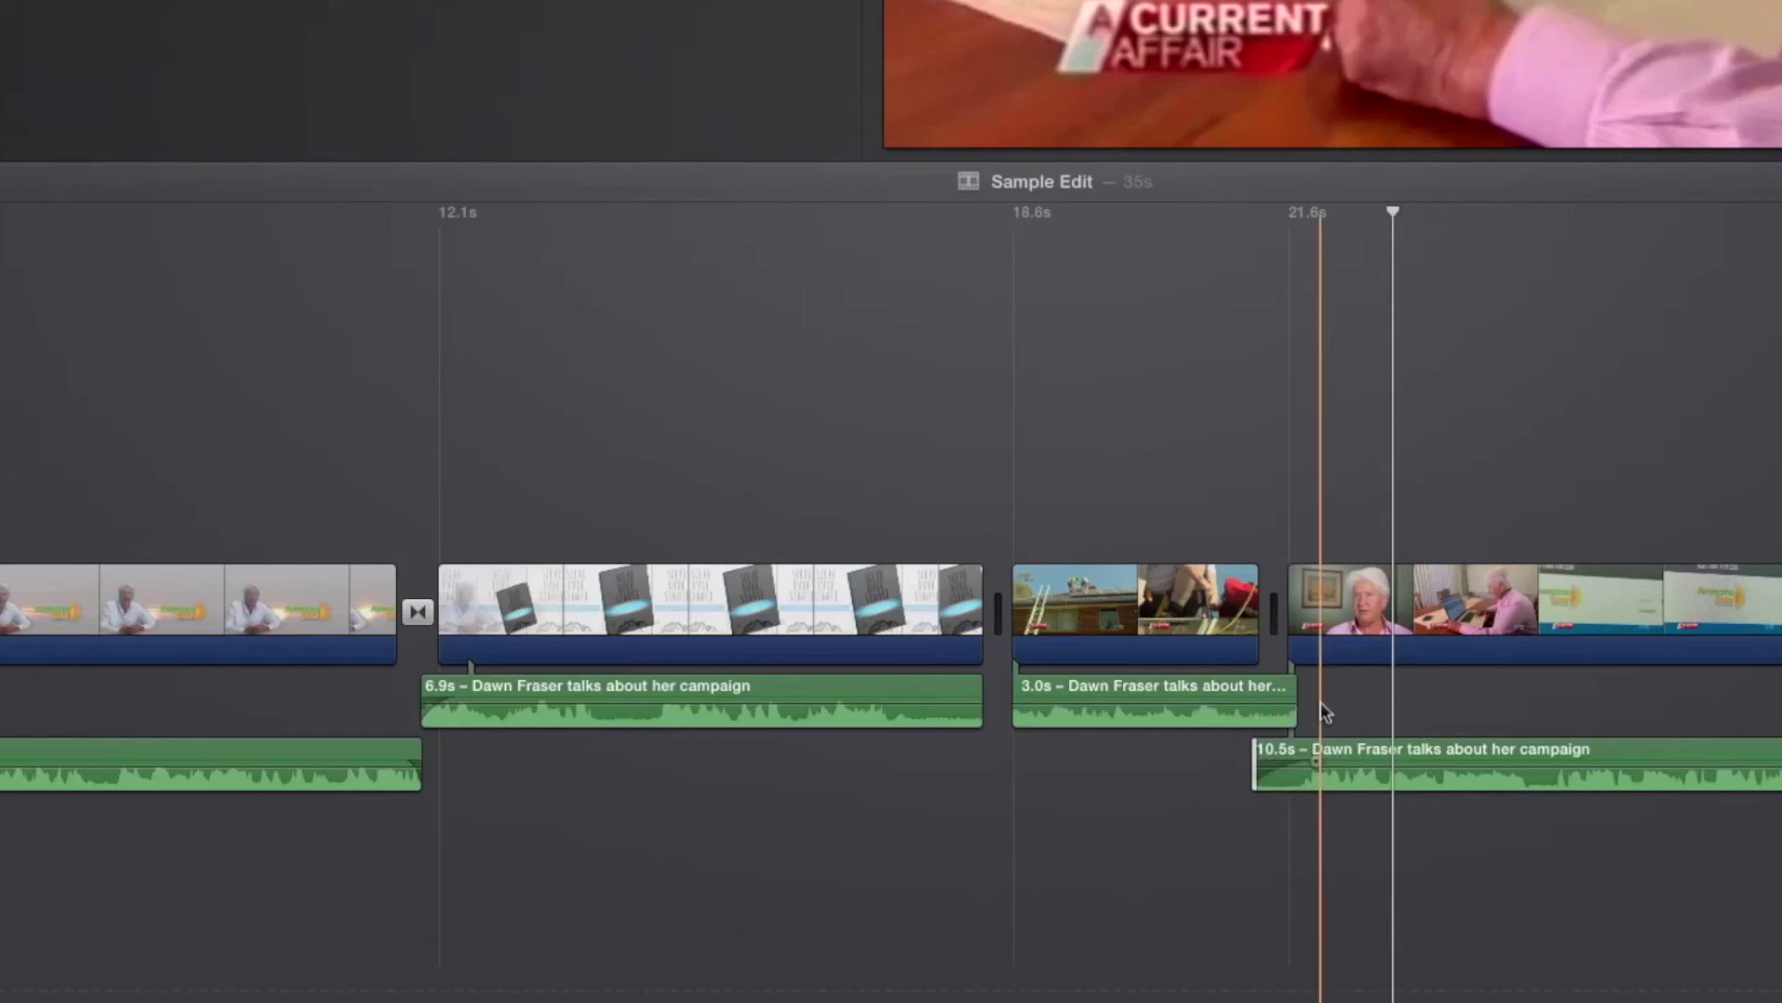
mouse_move(1290, 700)
mouse_down()
mouse_move(1319, 699)
mouse_move(1188, 695)
mouse_up()
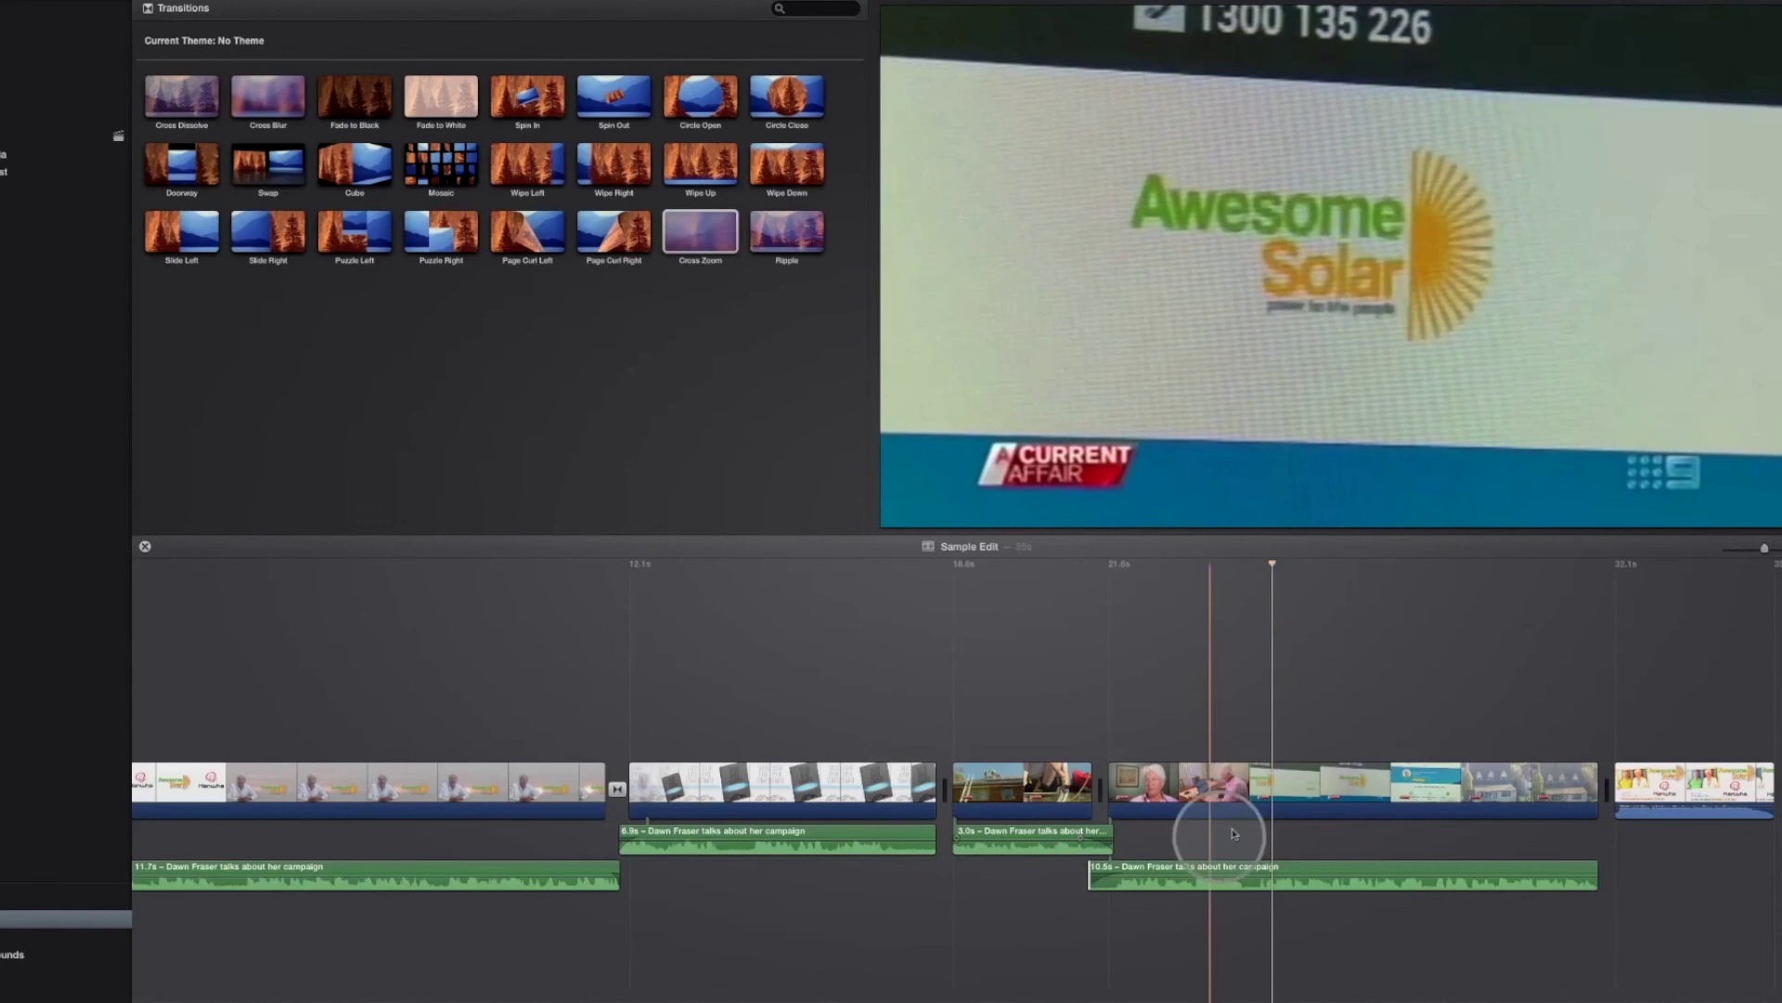
scroll(1369, 821, right, 2)
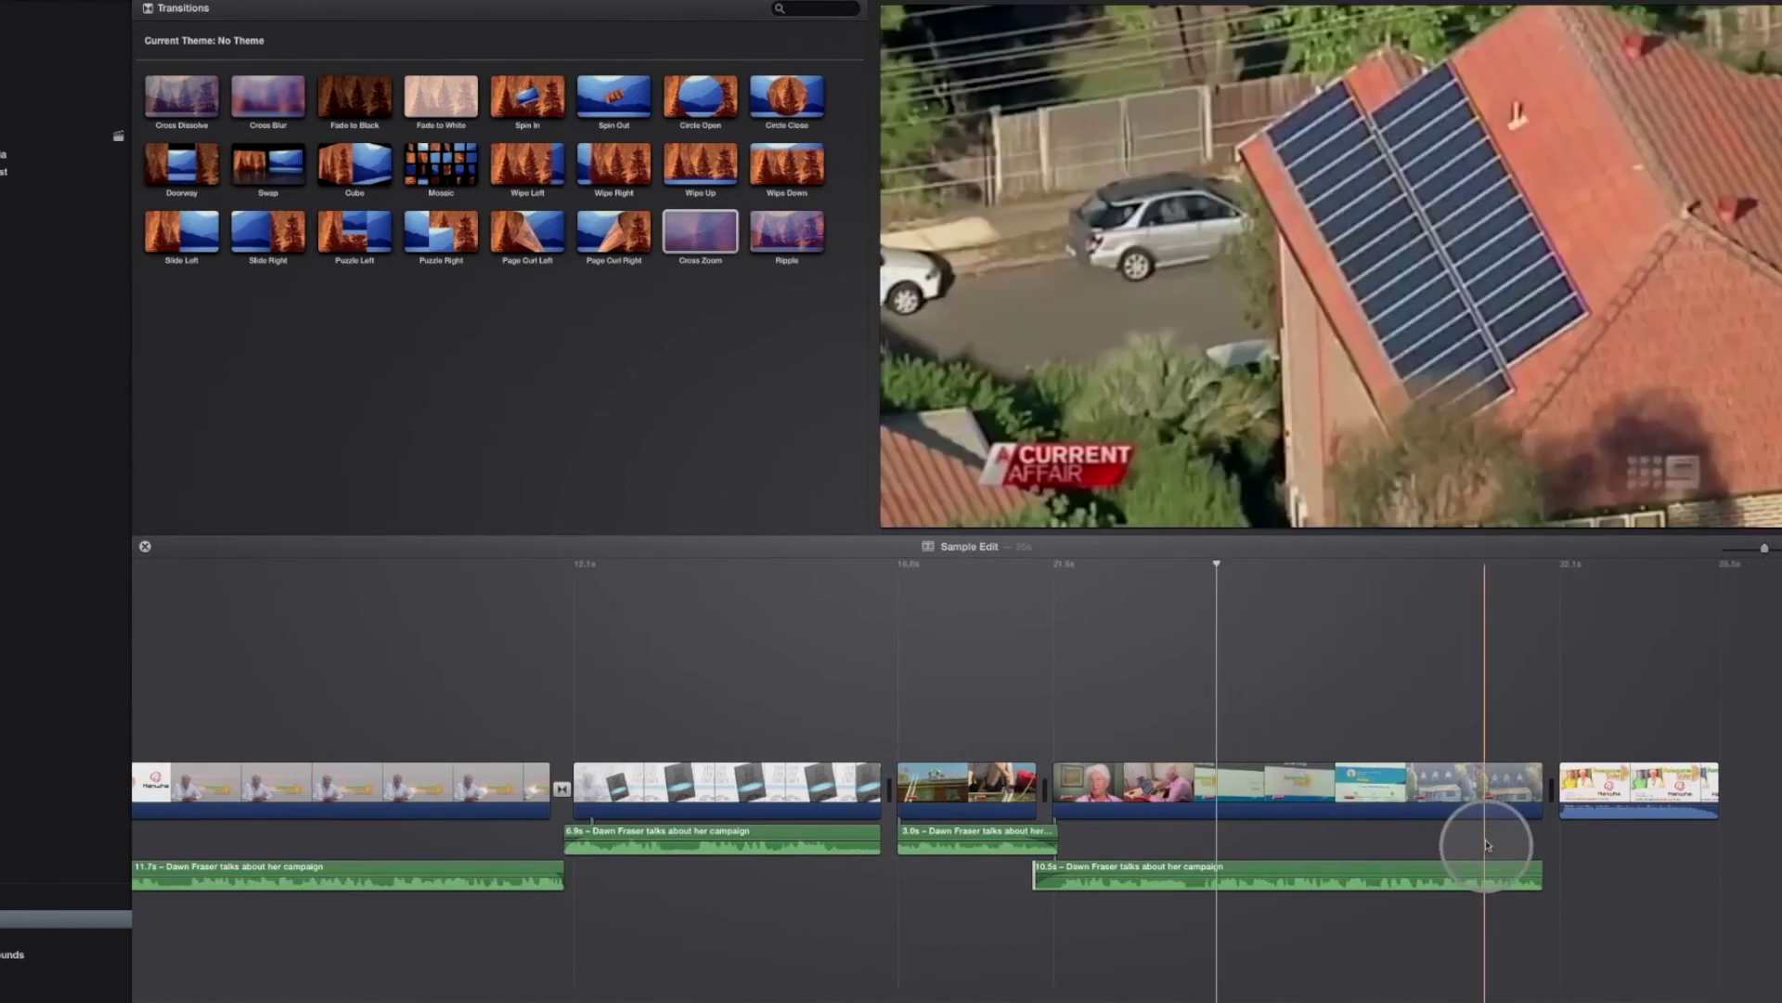
click(1486, 845)
key(space)
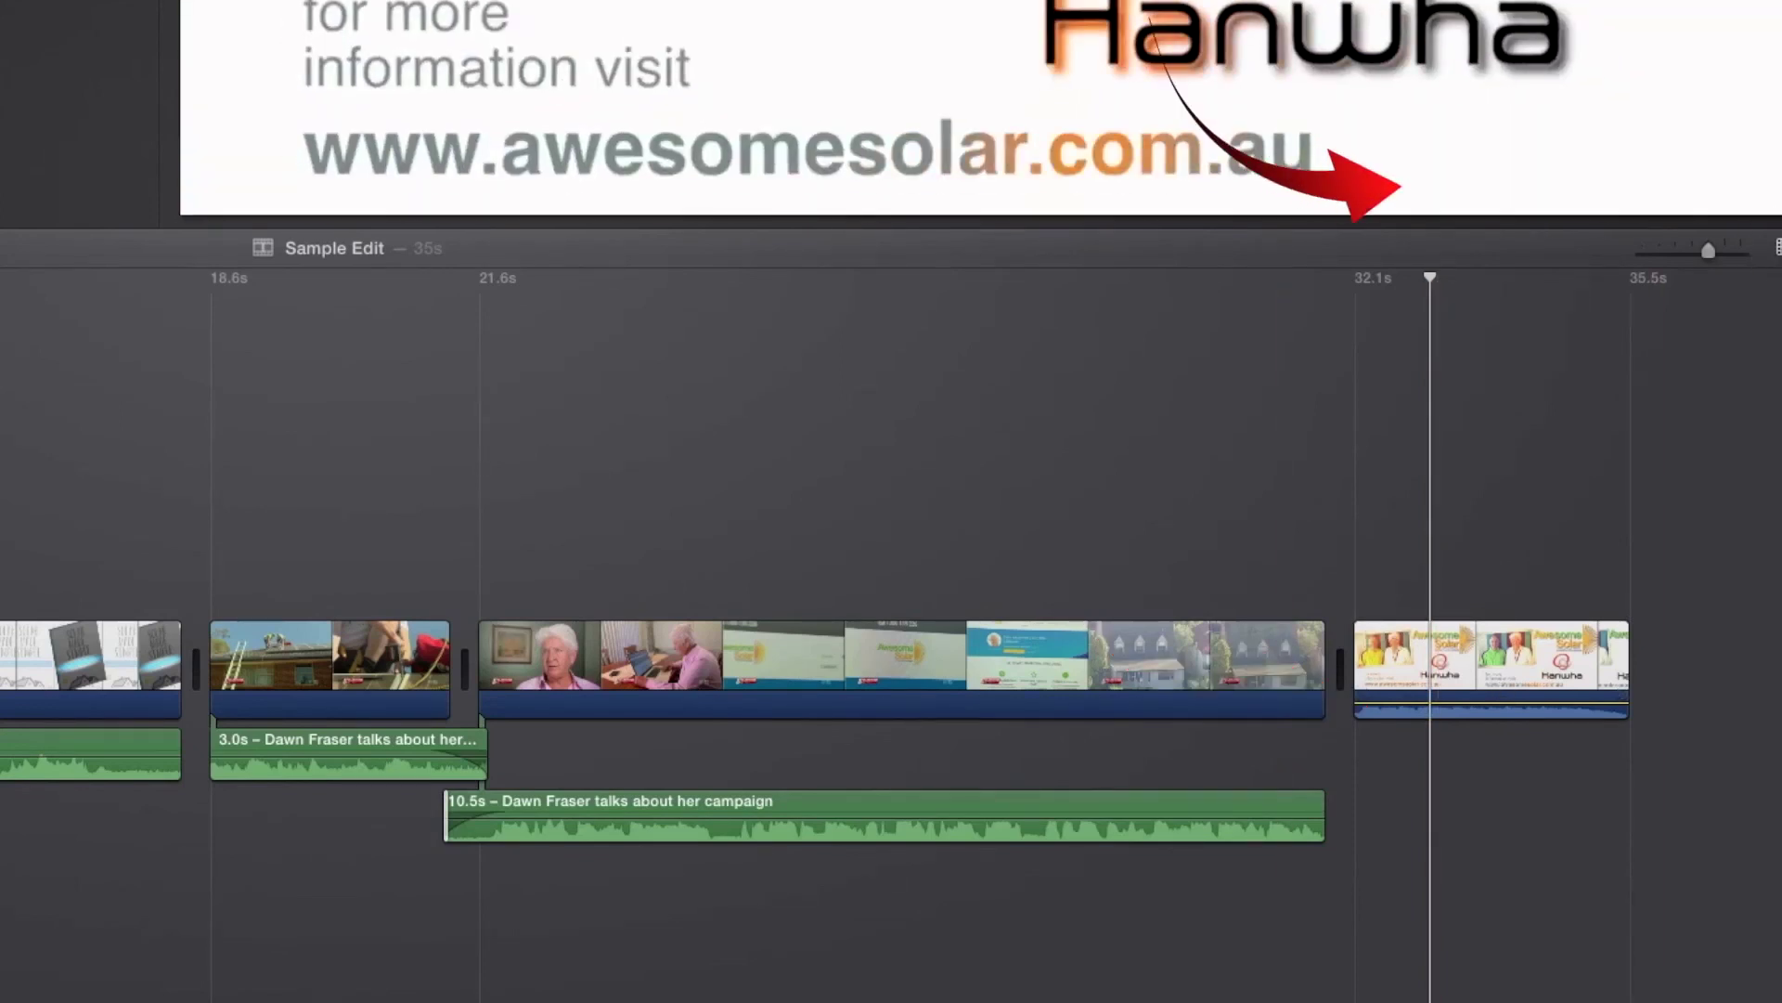
Step: Enlarge the timeline clips using the Clip Size slider in timeline Settings
click(1777, 247)
drag(1603, 124, 1717, 124)
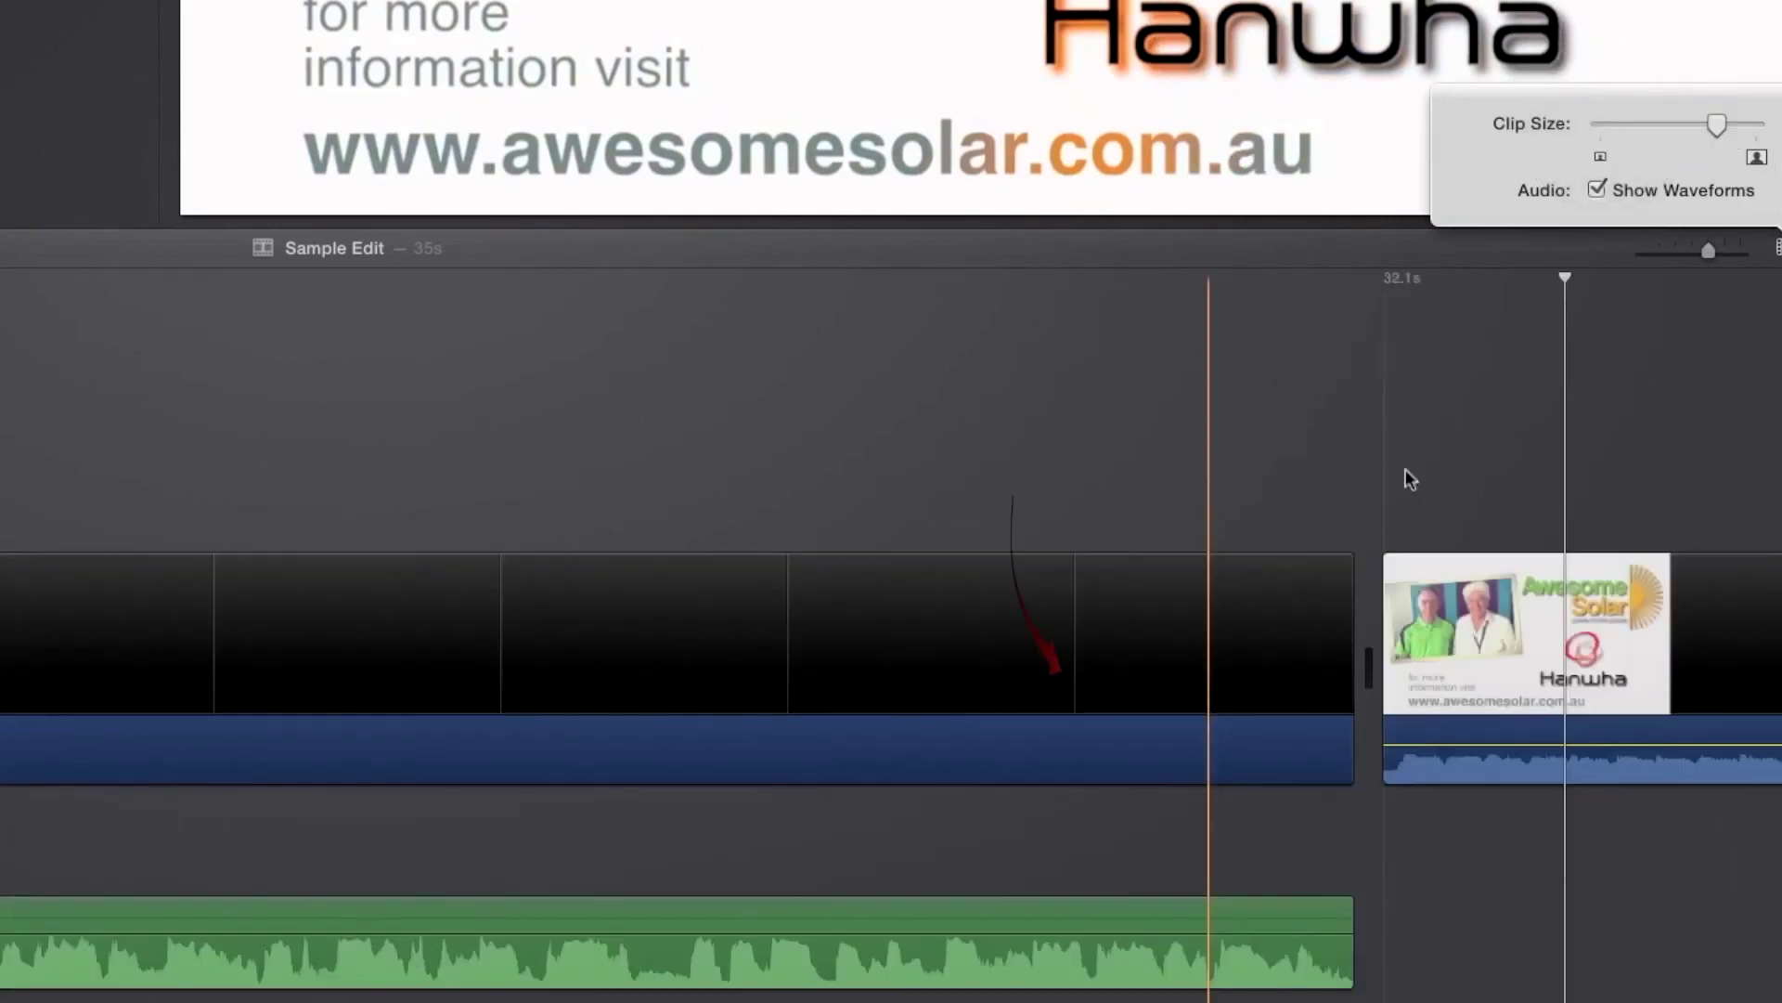
click(1466, 745)
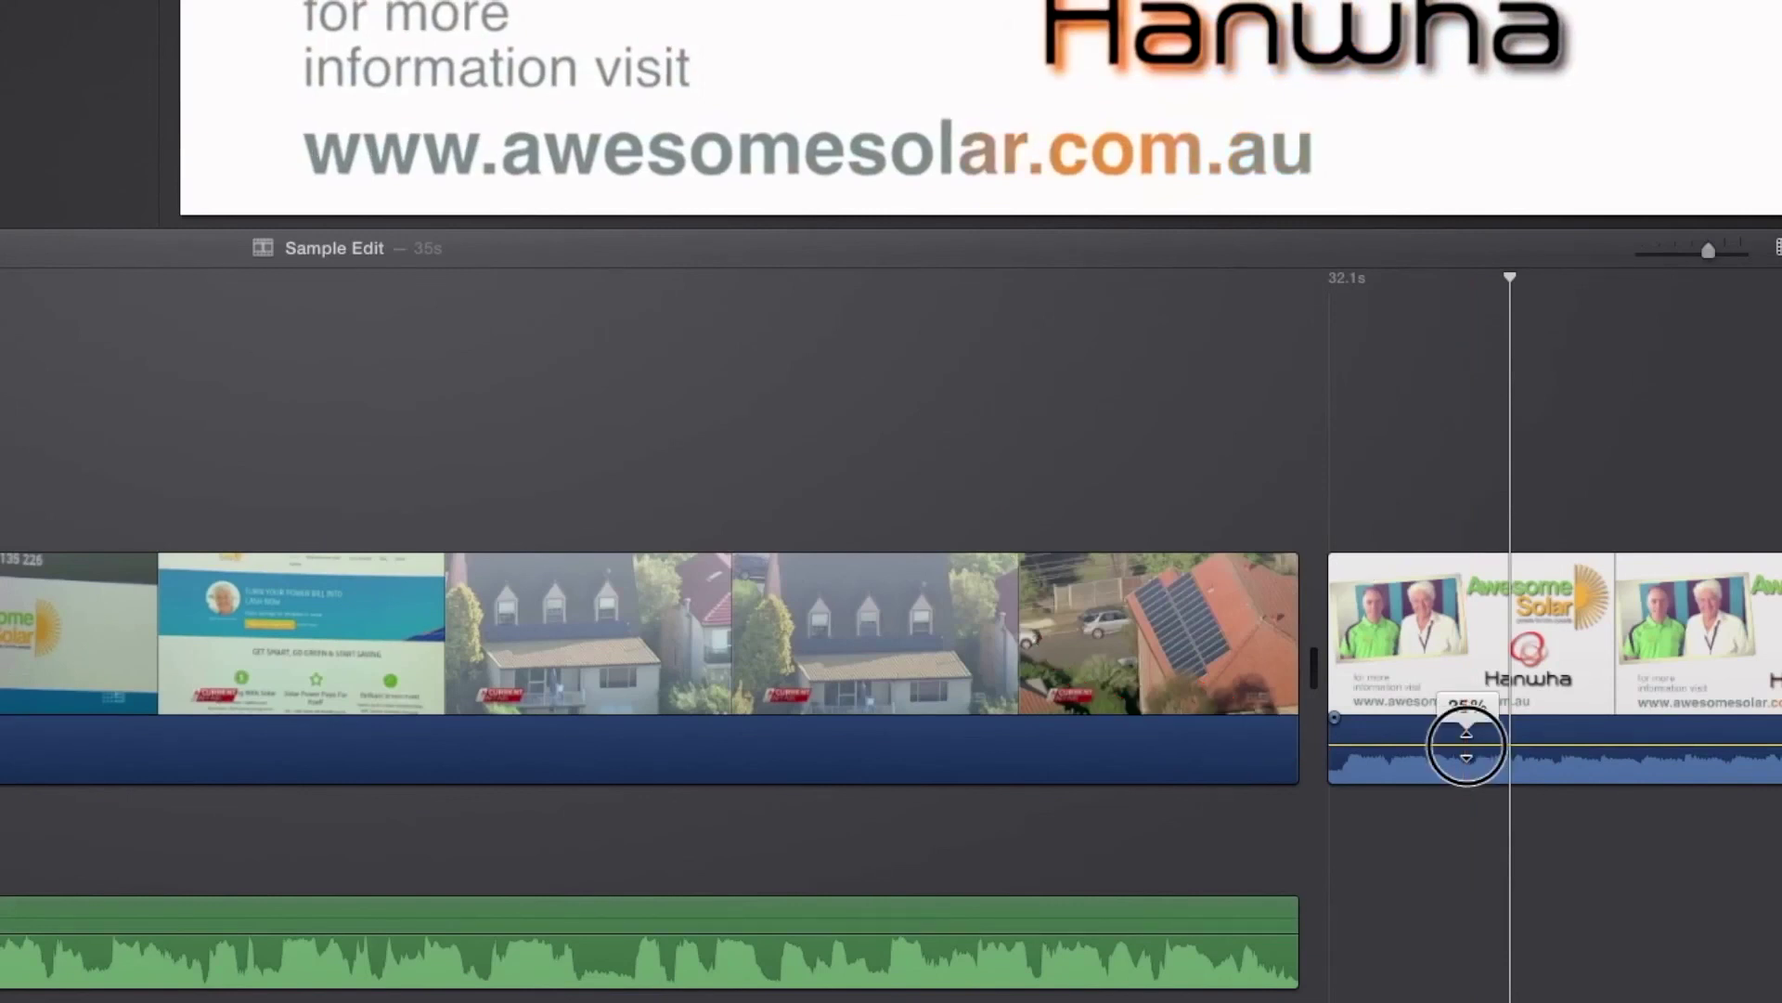
click(1274, 743)
drag(1300, 962, 1241, 917)
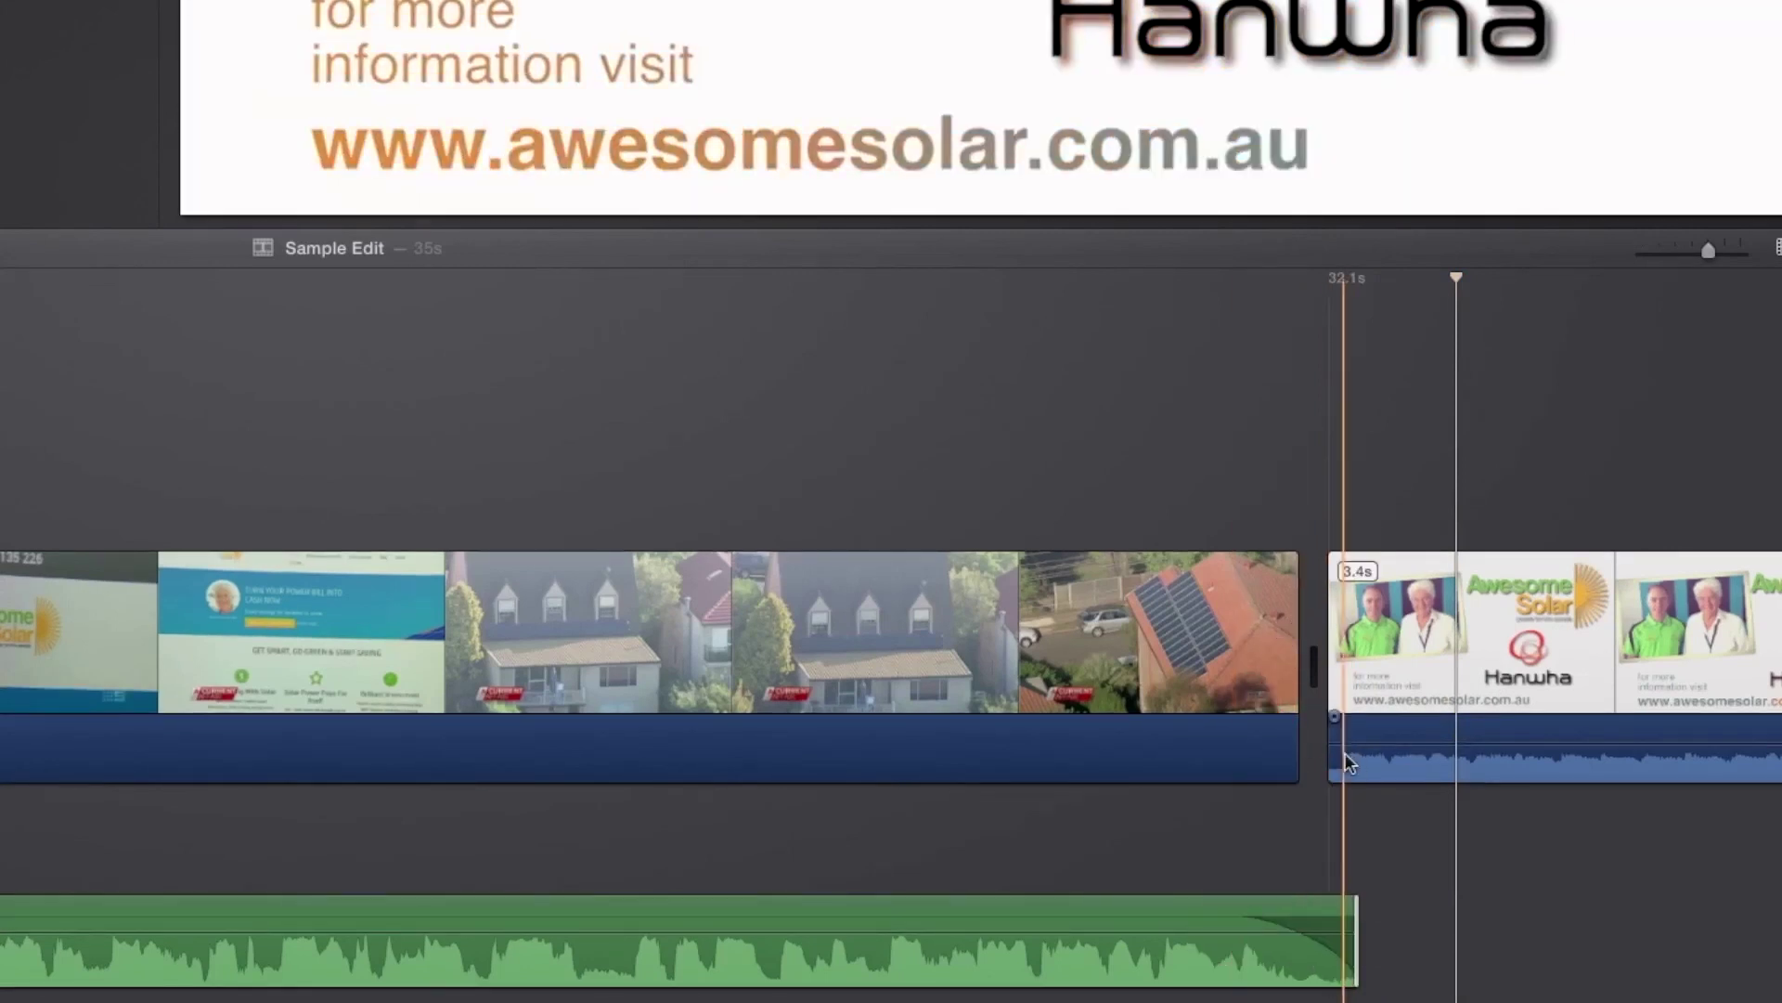
click(1342, 723)
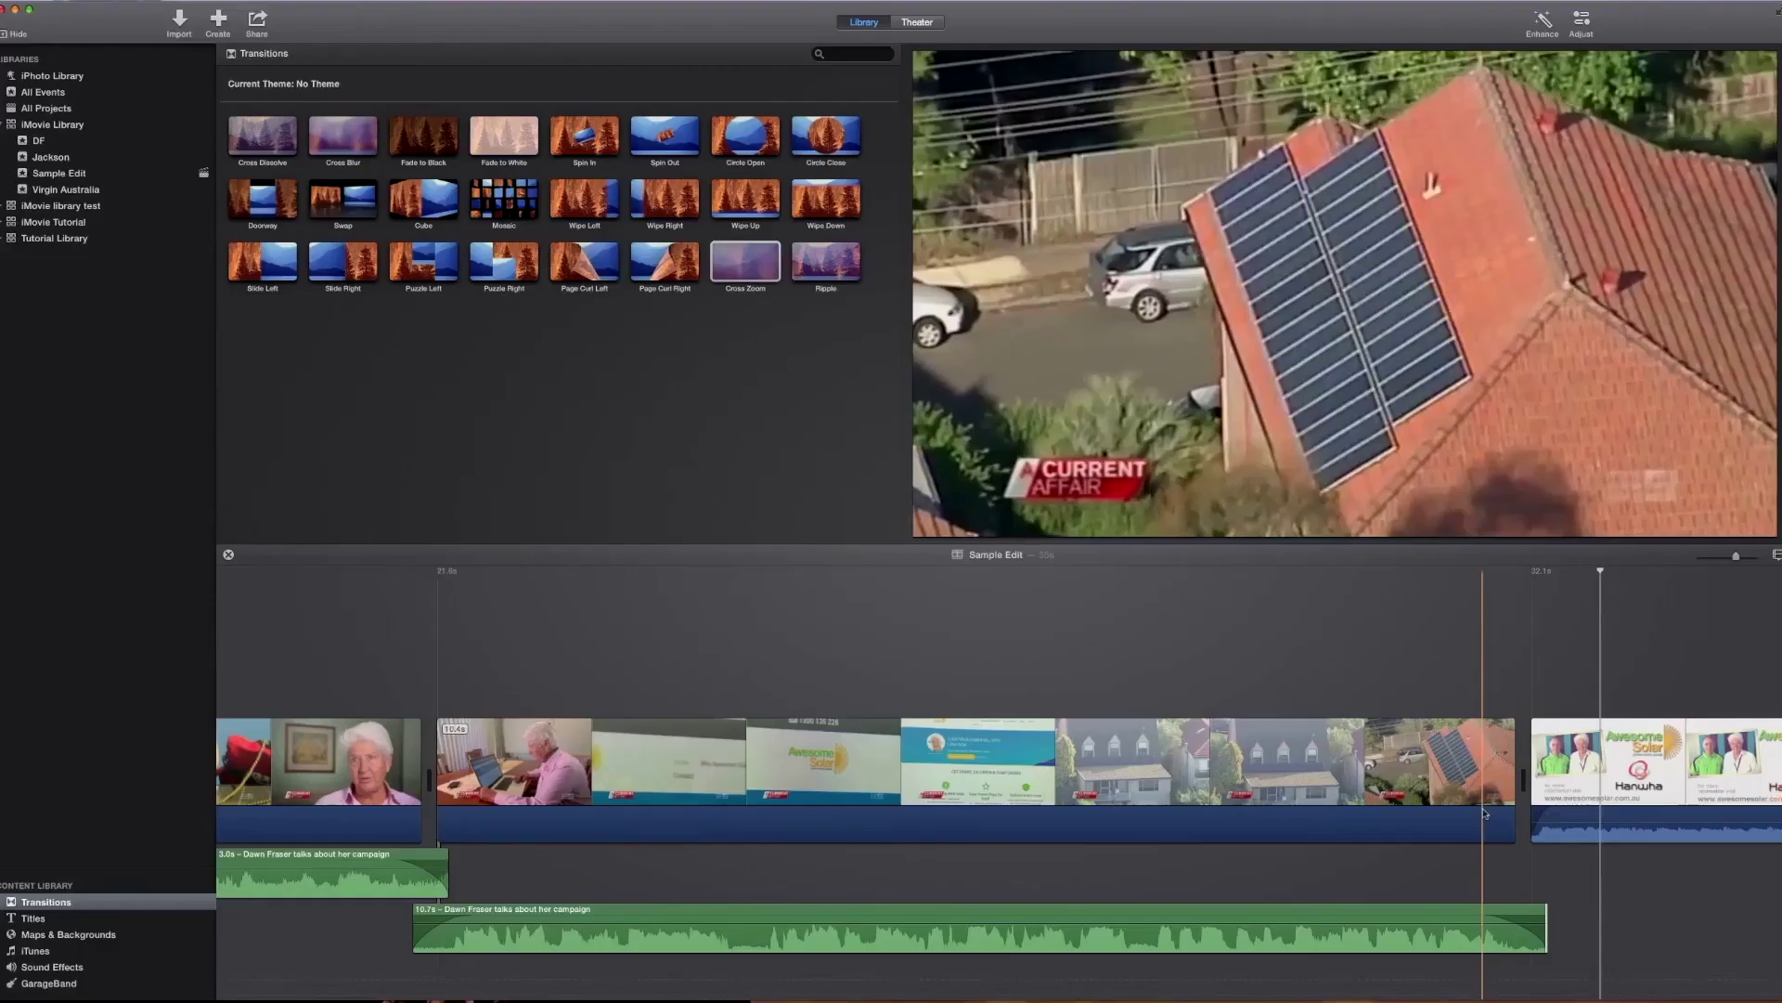
key(space)
key(space)
click(1446, 806)
scroll(1393, 806, left, 3)
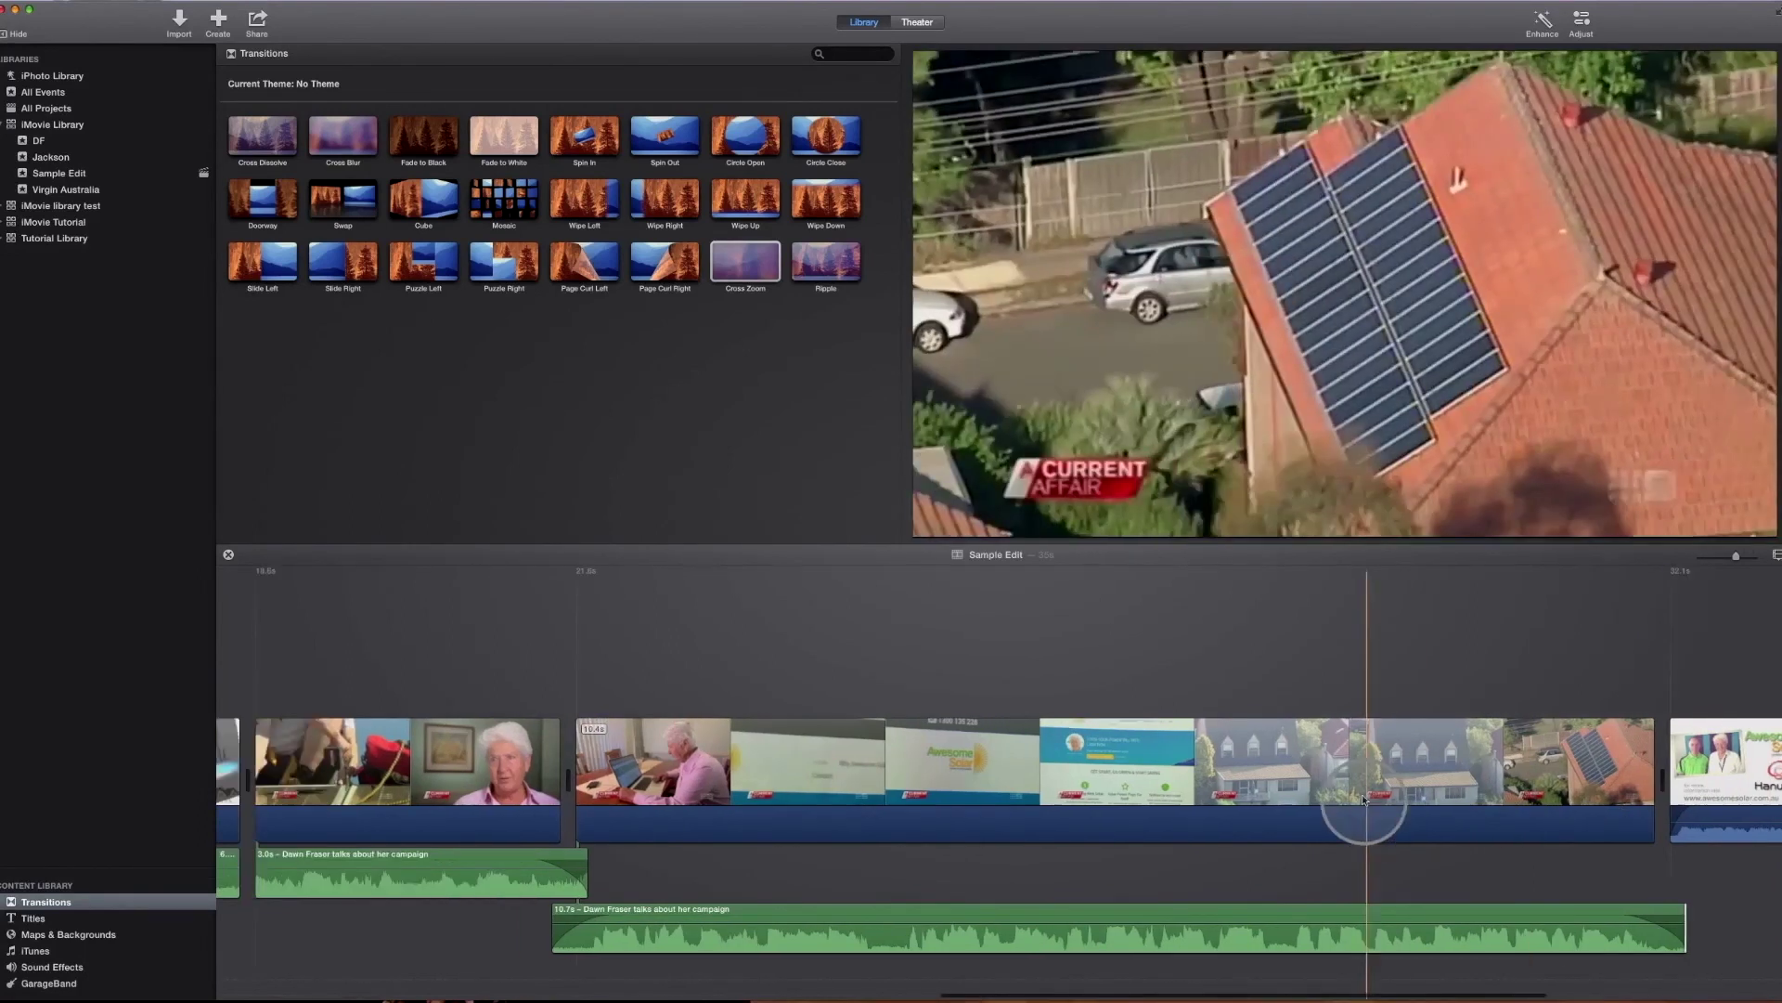